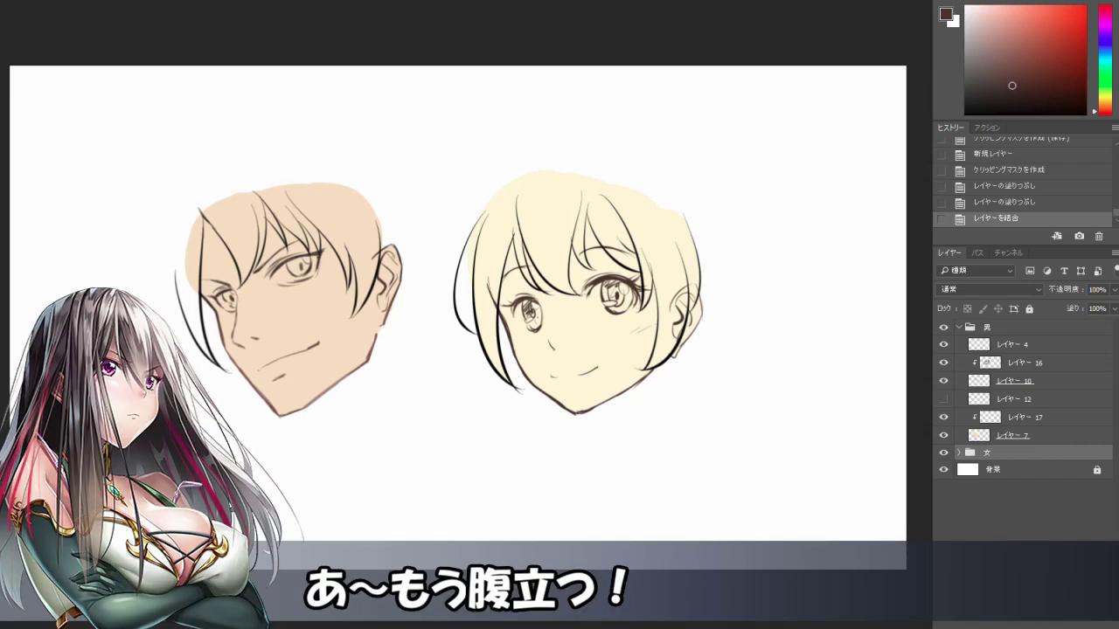
Toggle the visibility of レイヤー 12 and レイヤー 17 to check them, and make レイヤー 17 the active layer.
click(943, 399)
click(943, 399)
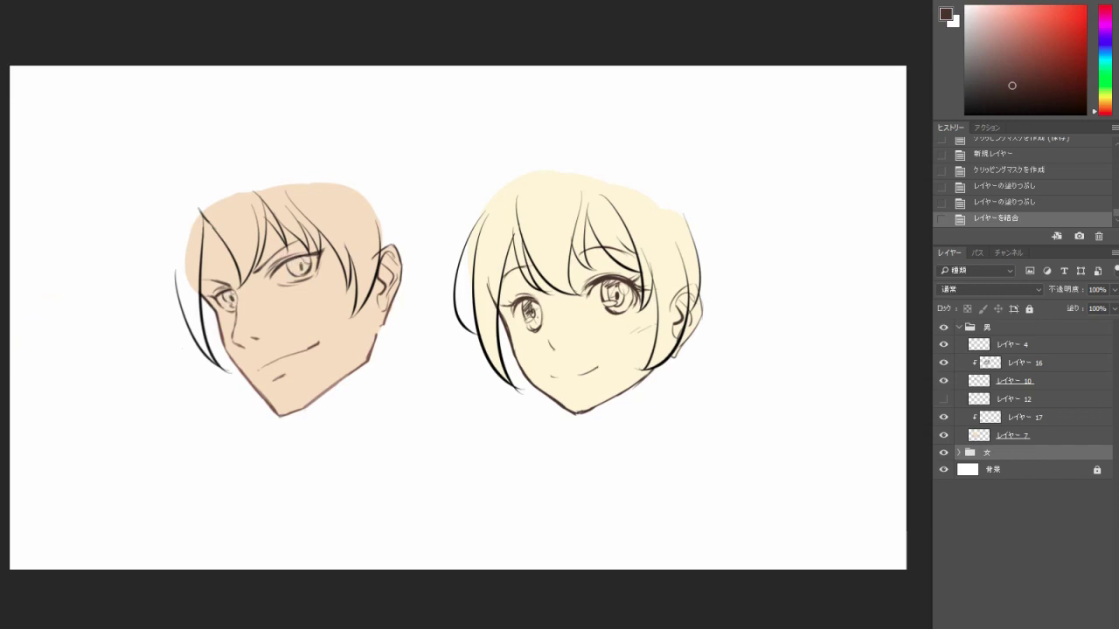
click(943, 417)
click(943, 417)
click(1014, 417)
Choose the 40 hard round brush preset from the 通常ブラシ group for painting on the man's face.
key(ctrl+plus)
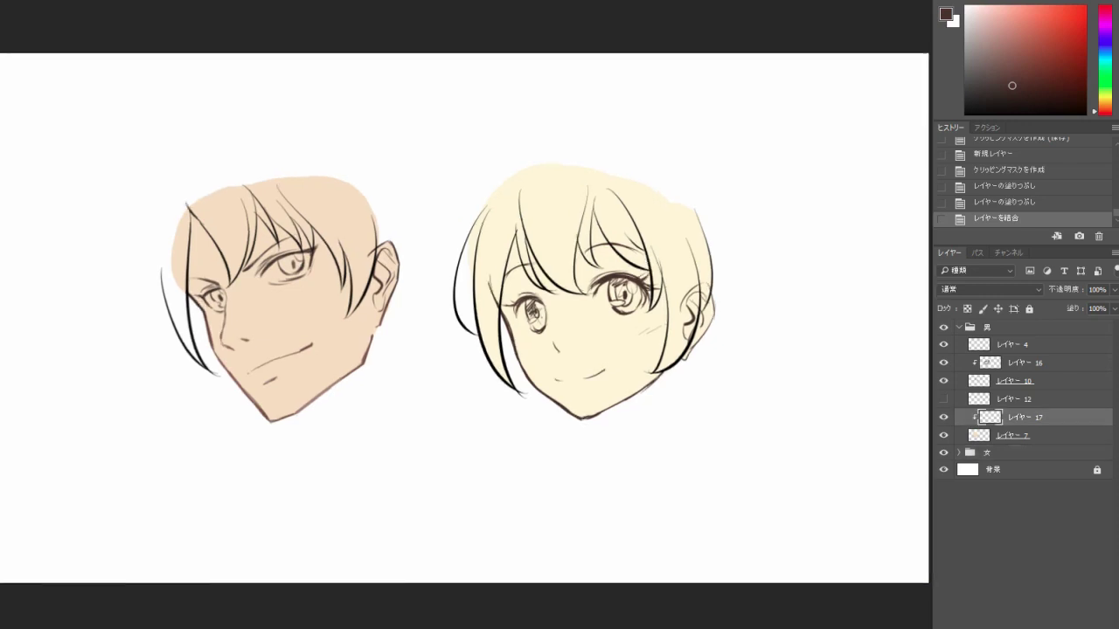
key(ctrl+plus)
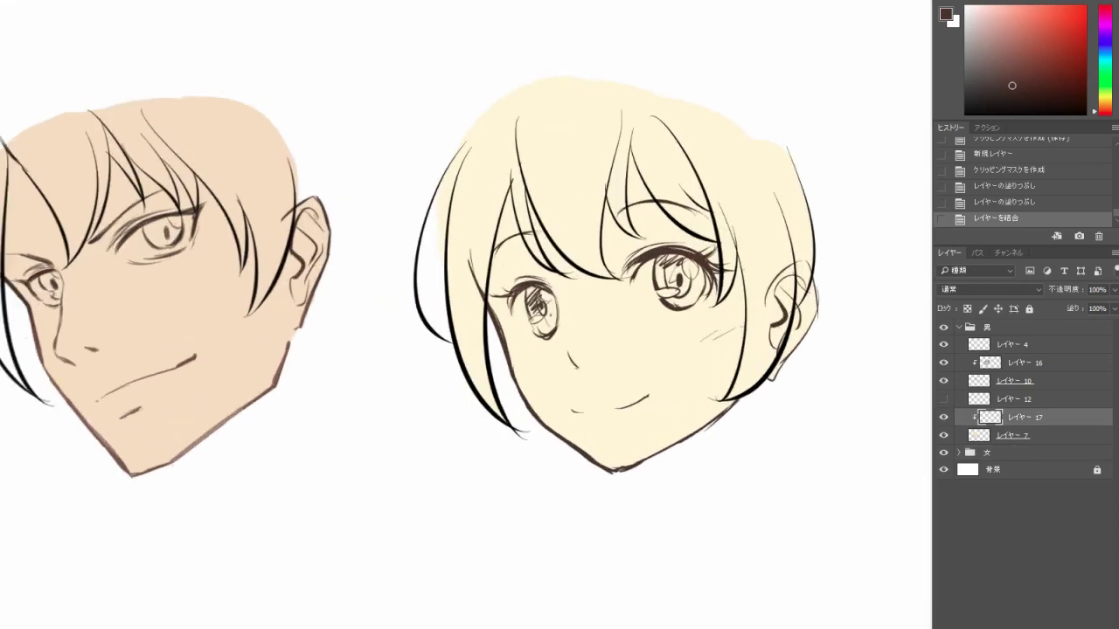
scroll(467, 262, left, 5)
scroll(467, 262, down, 2)
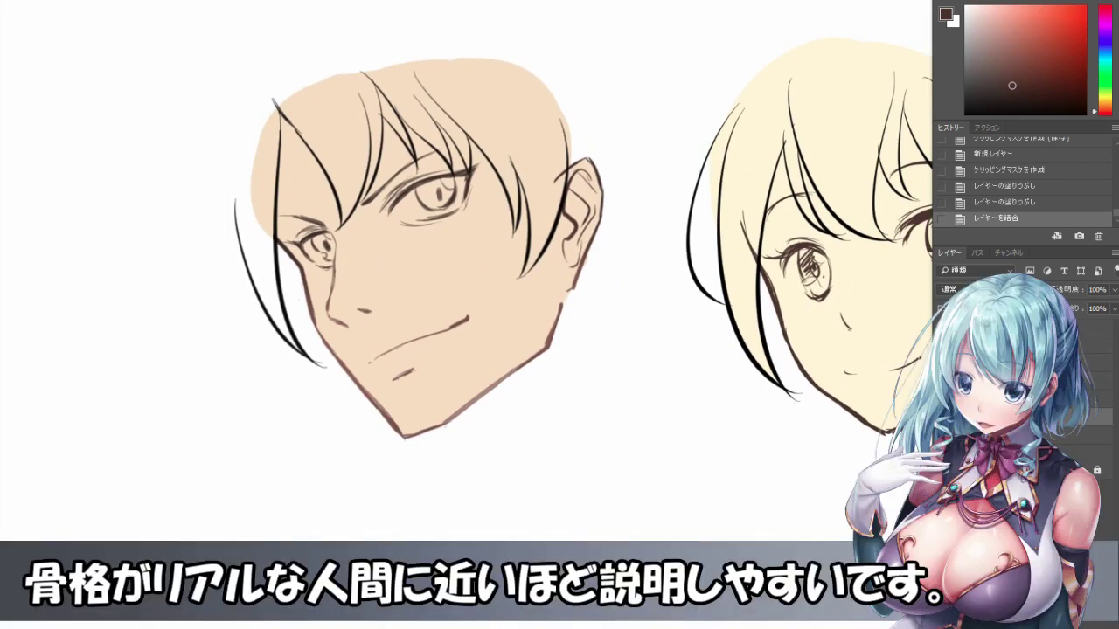
right_click(577, 185)
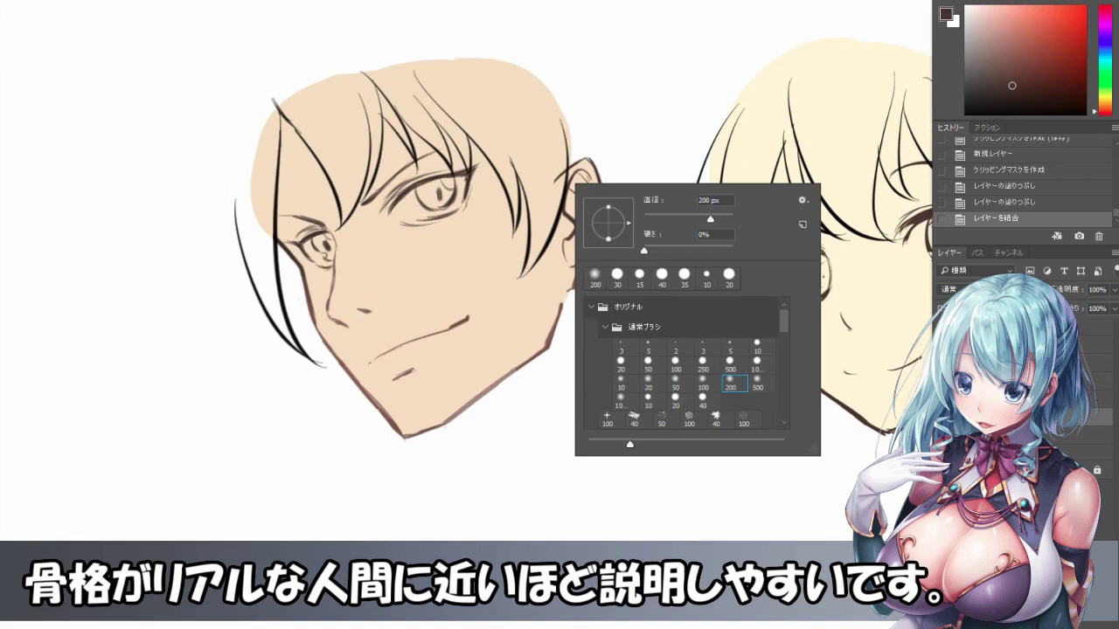
click(701, 400)
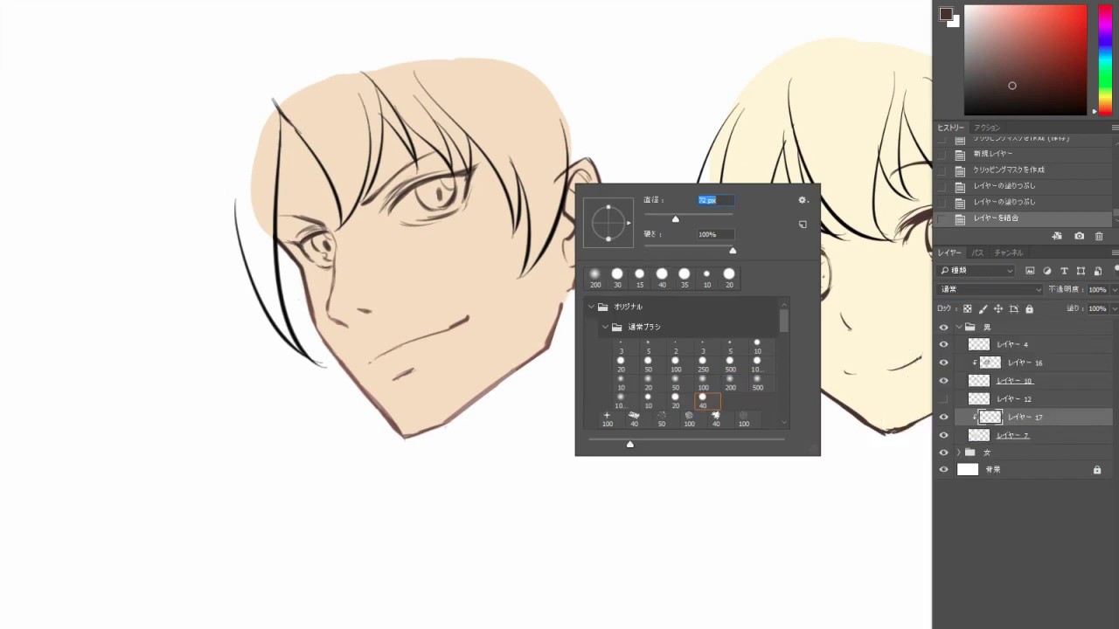
key(Return)
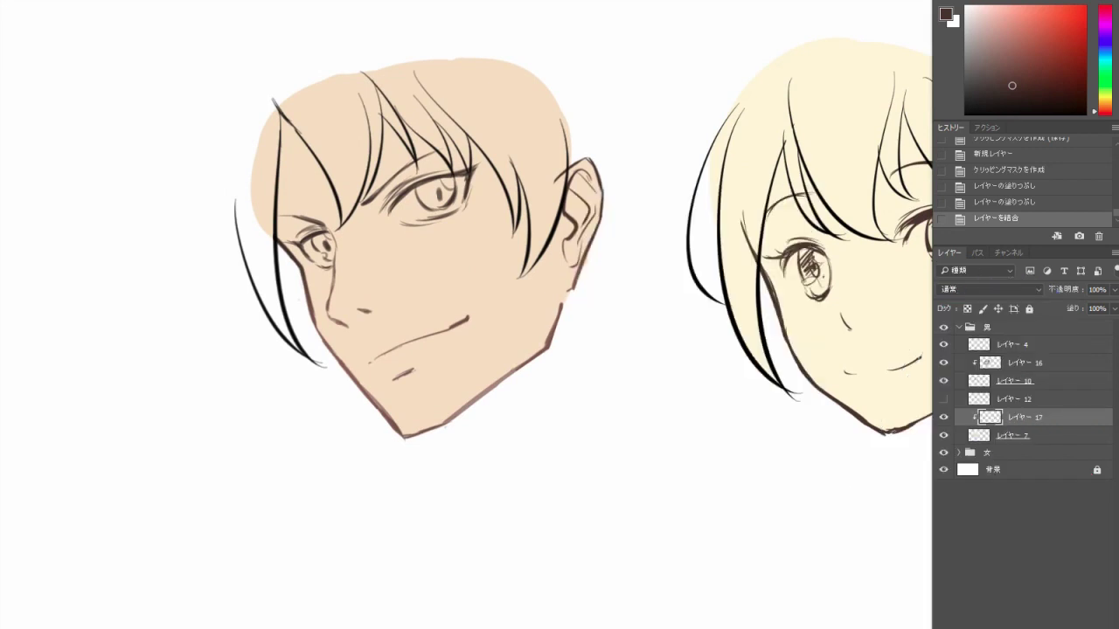
Sample the man's skin tone from his cheek and apply a brush stroke with it on his face.
drag(402, 262, 385, 283)
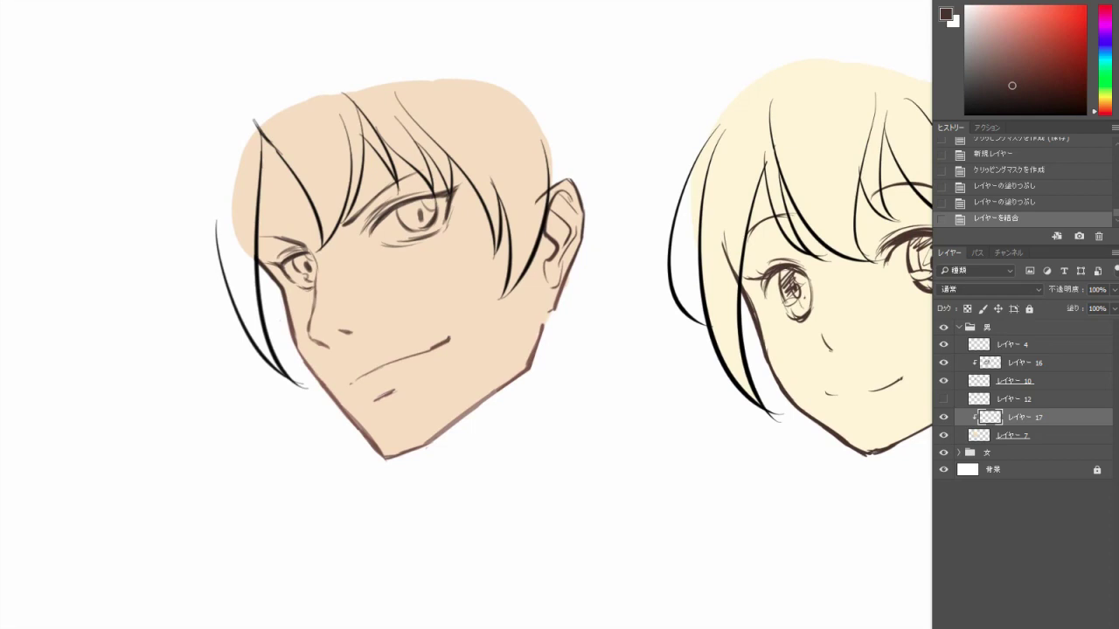
scroll(397, 271, up, 1)
scroll(397, 271, up, 2)
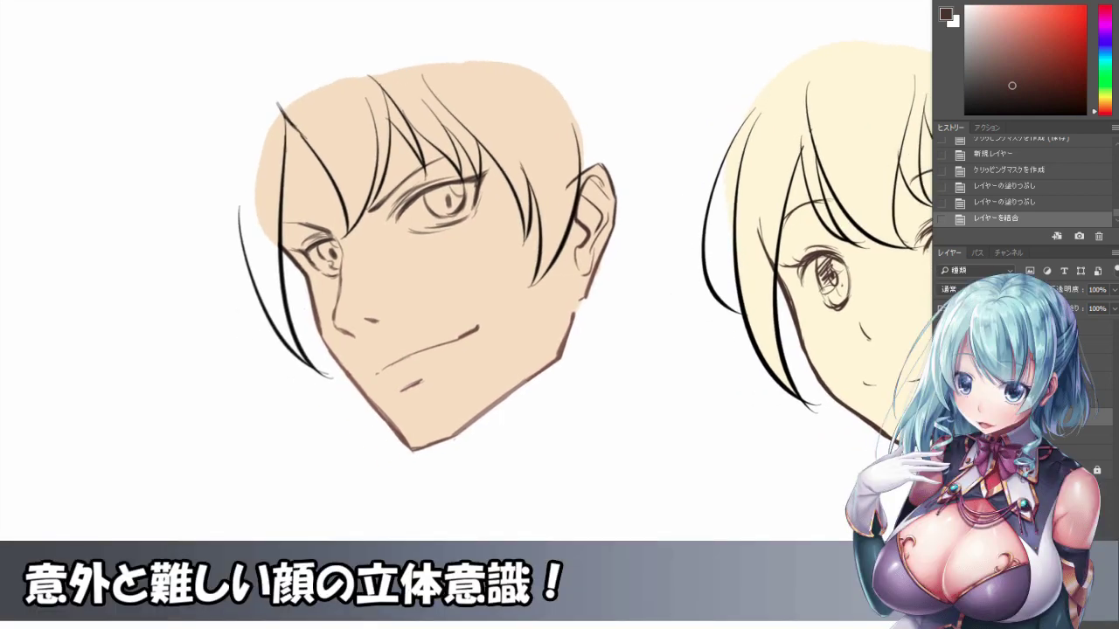
alt+click(496, 255)
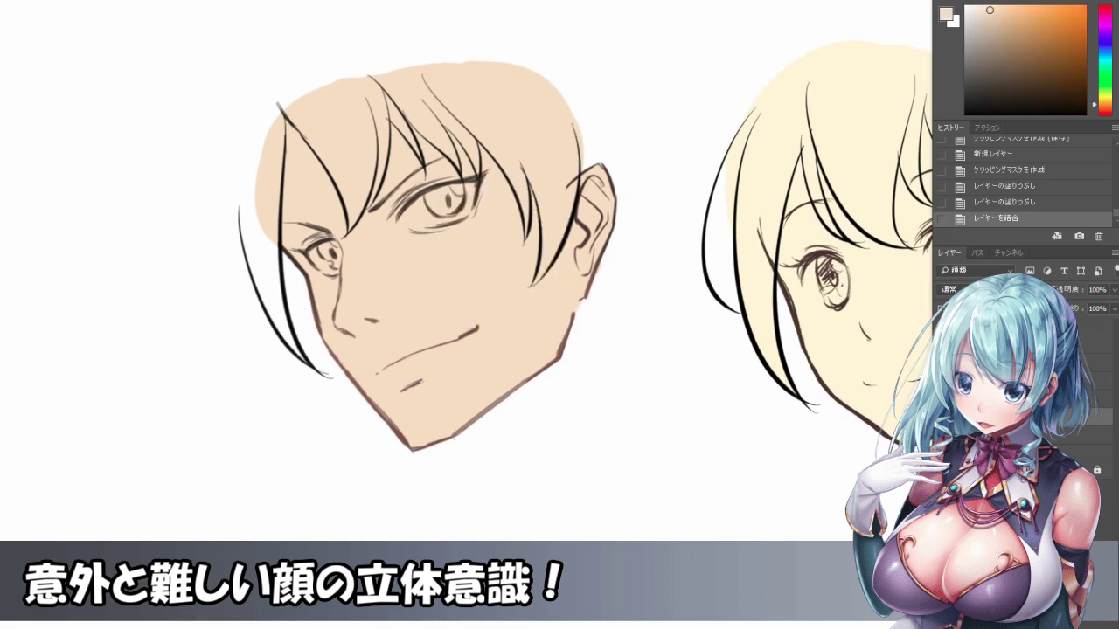
scroll(683, 248, down, 1)
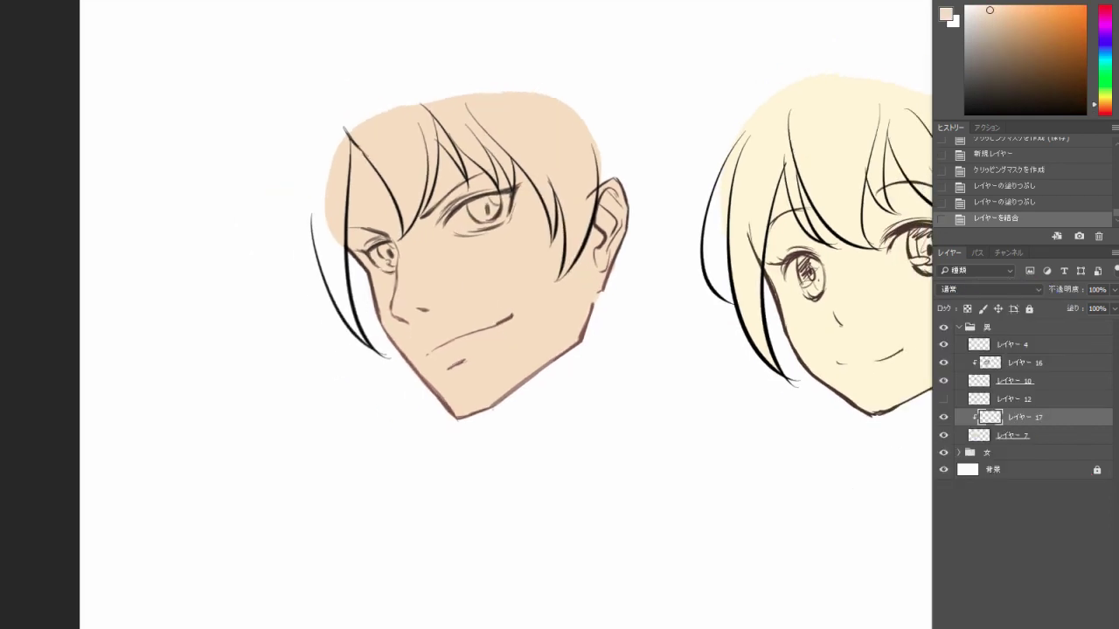
key(ctrl+0)
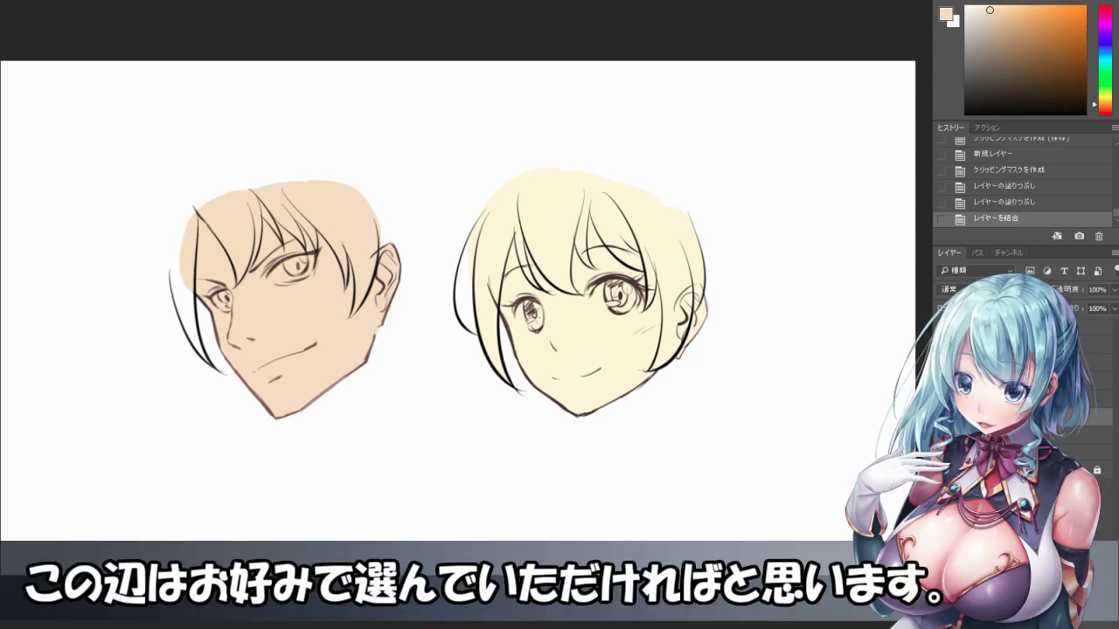
scroll(441, 326, up, 2)
scroll(463, 298, up, 4)
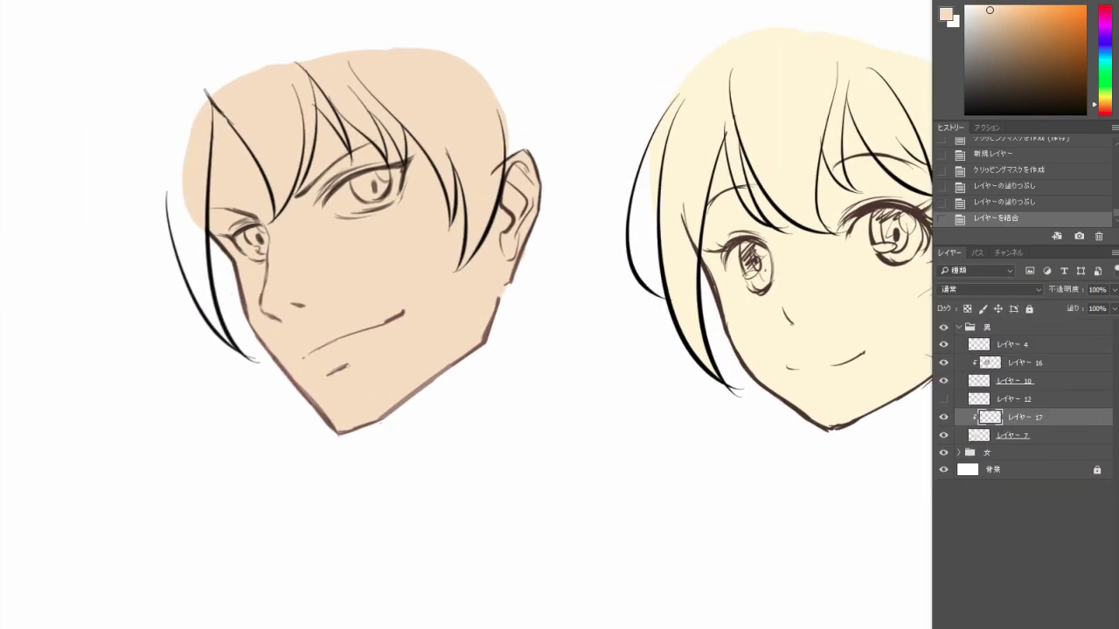
drag(524, 262, 549, 278)
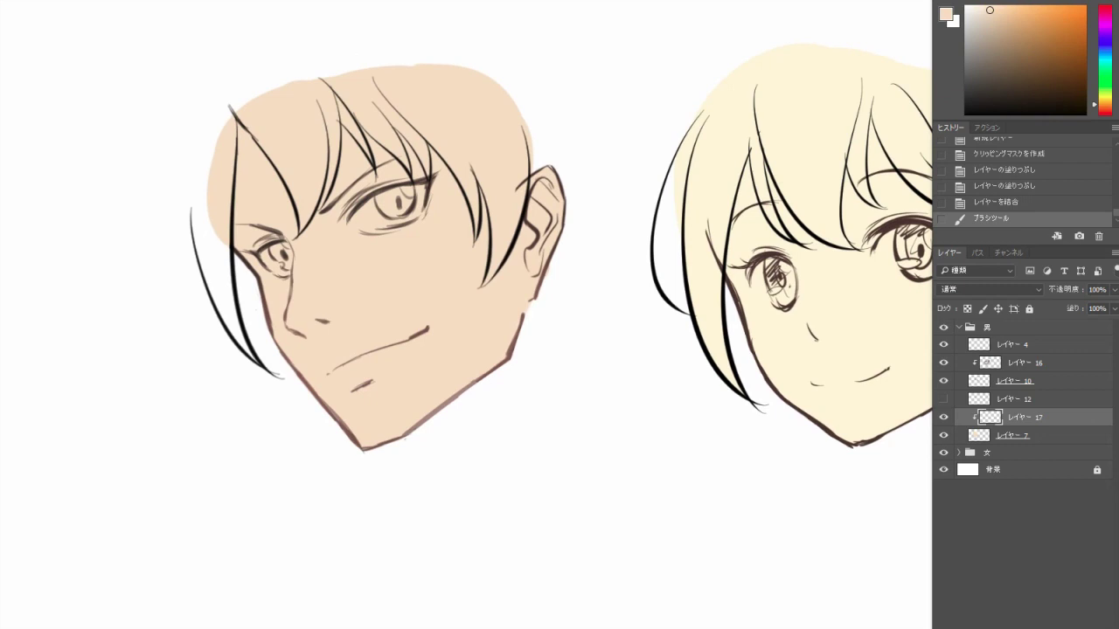
Pick a muted reddish brown and try a shading stroke down the side of the man's face.
click(1001, 35)
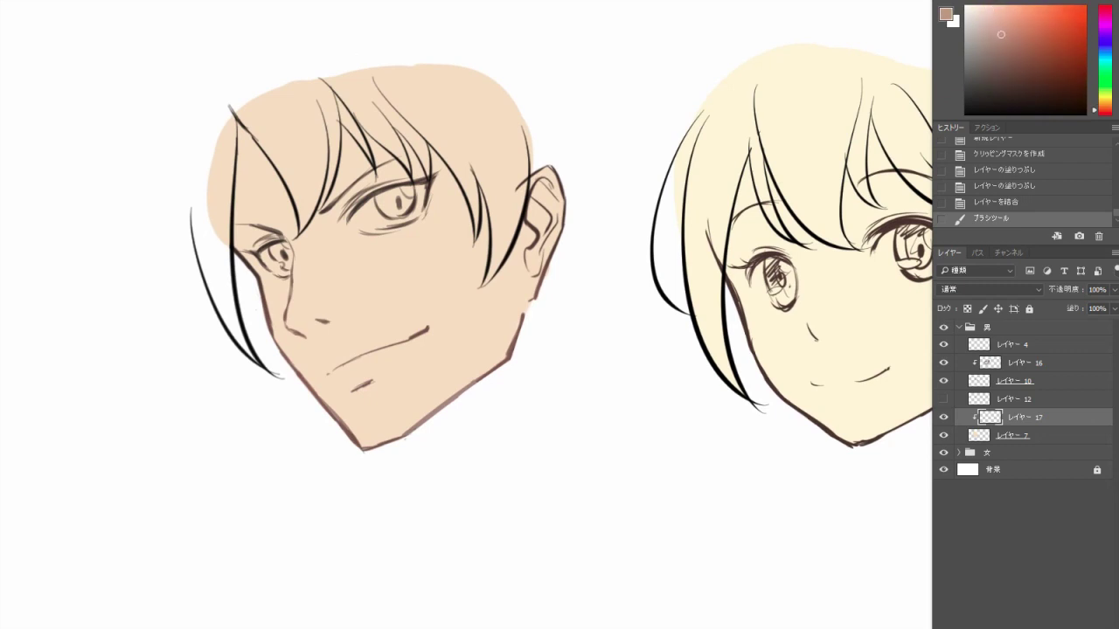
drag(524, 263, 548, 249)
drag(534, 171, 503, 350)
key(ctrl+z)
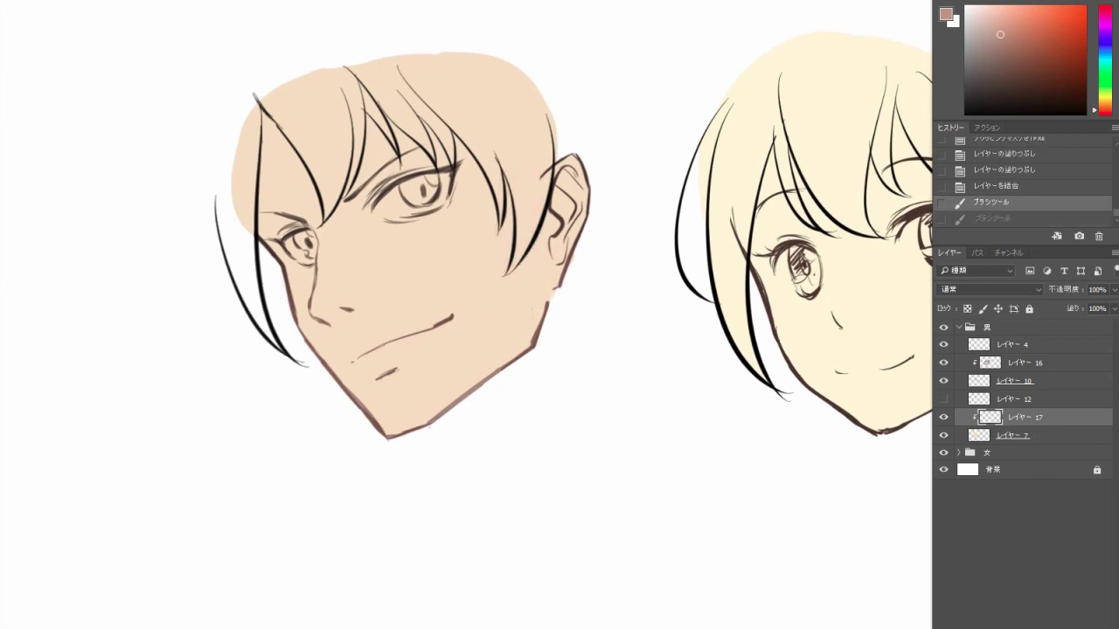
Shade the side plane of the man's face in reddish brown, from the temple past the eye's outer corner to the jaw.
scroll(470, 211, up, 1)
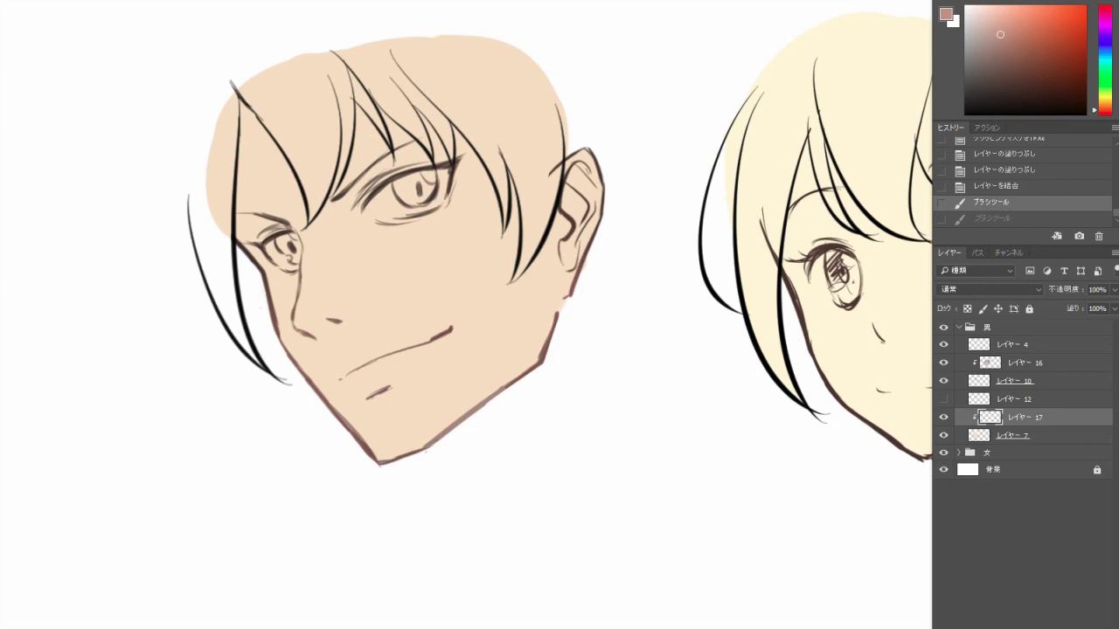
drag(470, 245, 509, 251)
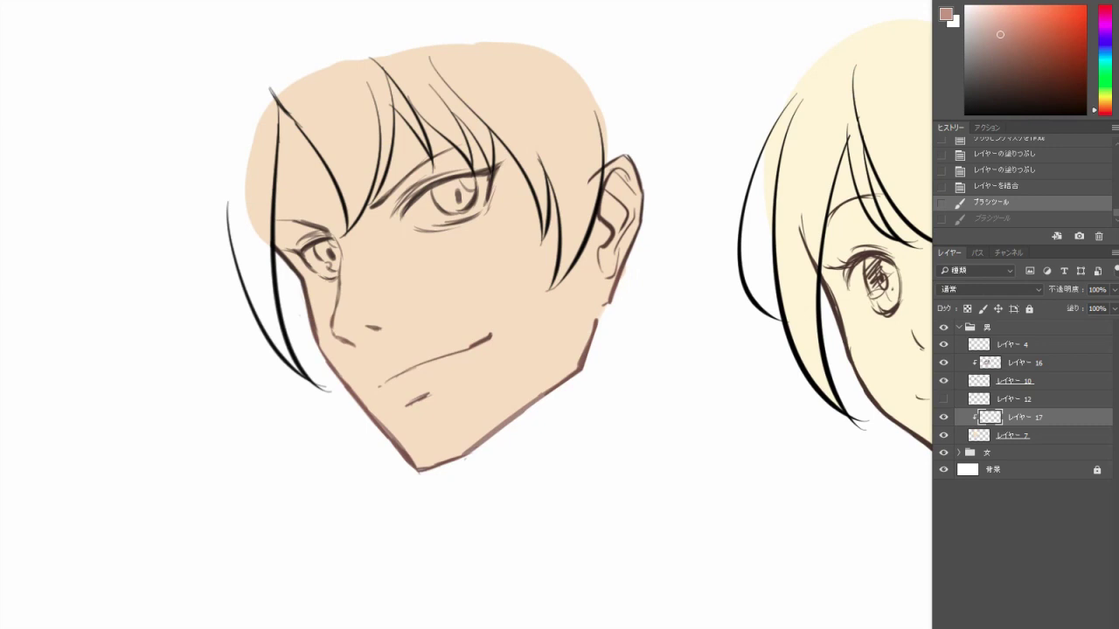
drag(525, 122, 541, 289)
drag(550, 201, 559, 385)
drag(572, 184, 581, 367)
drag(587, 244, 587, 345)
drag(523, 110, 549, 157)
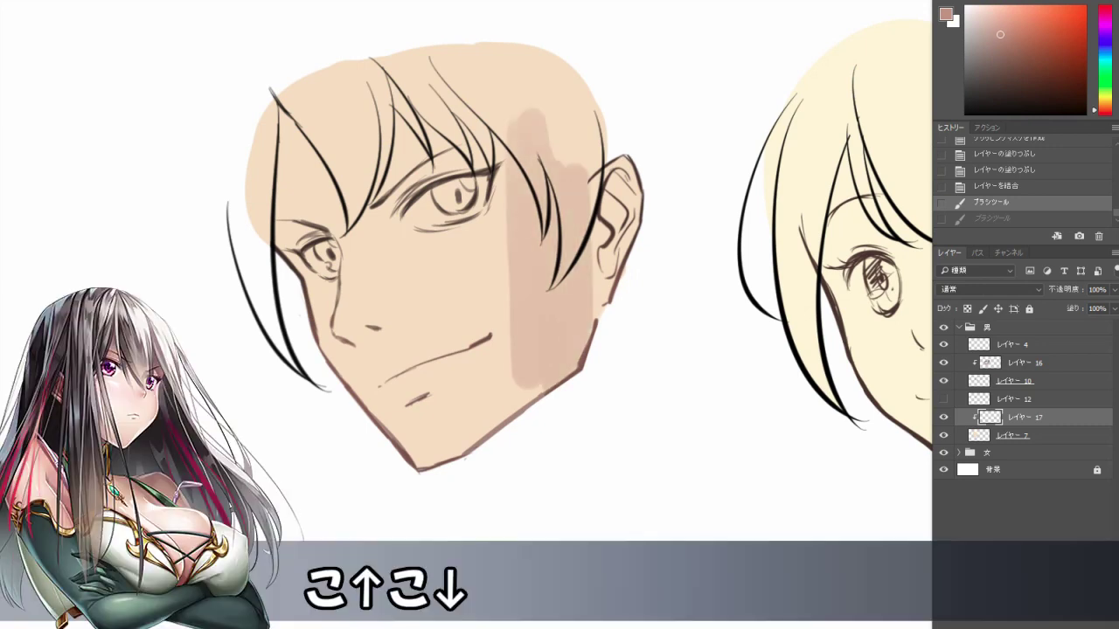
drag(521, 310, 525, 419)
drag(511, 131, 523, 408)
drag(530, 169, 531, 294)
drag(506, 295, 500, 430)
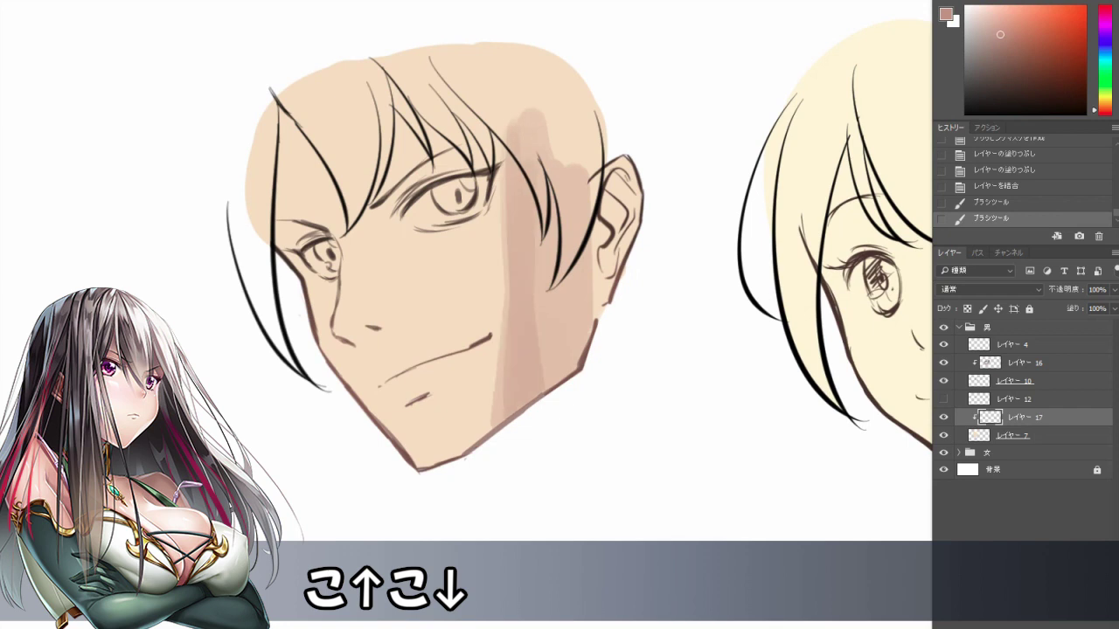
drag(499, 245, 496, 423)
mouse_move(540, 183)
mouse_down()
mouse_move(612, 193)
mouse_move(625, 223)
mouse_move(559, 297)
mouse_move(560, 358)
mouse_move(529, 394)
mouse_up()
Create a new layer above レイヤー 4 in the 男 group and prepare the 20 hard round brush in black.
click(1097, 344)
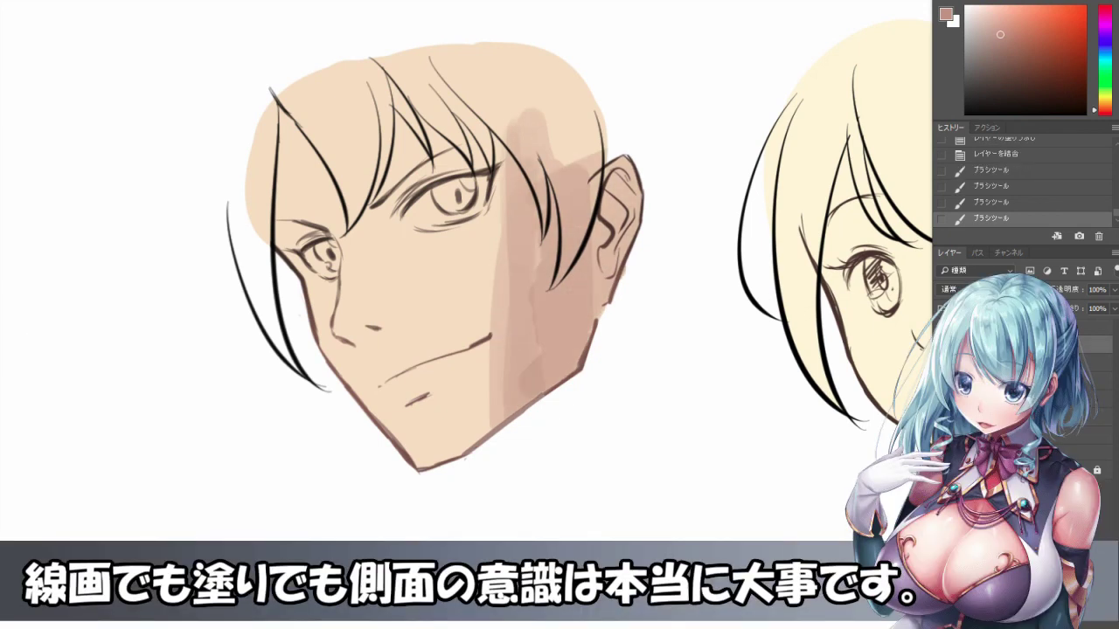
key(ctrl+shift+alt+n)
key(d)
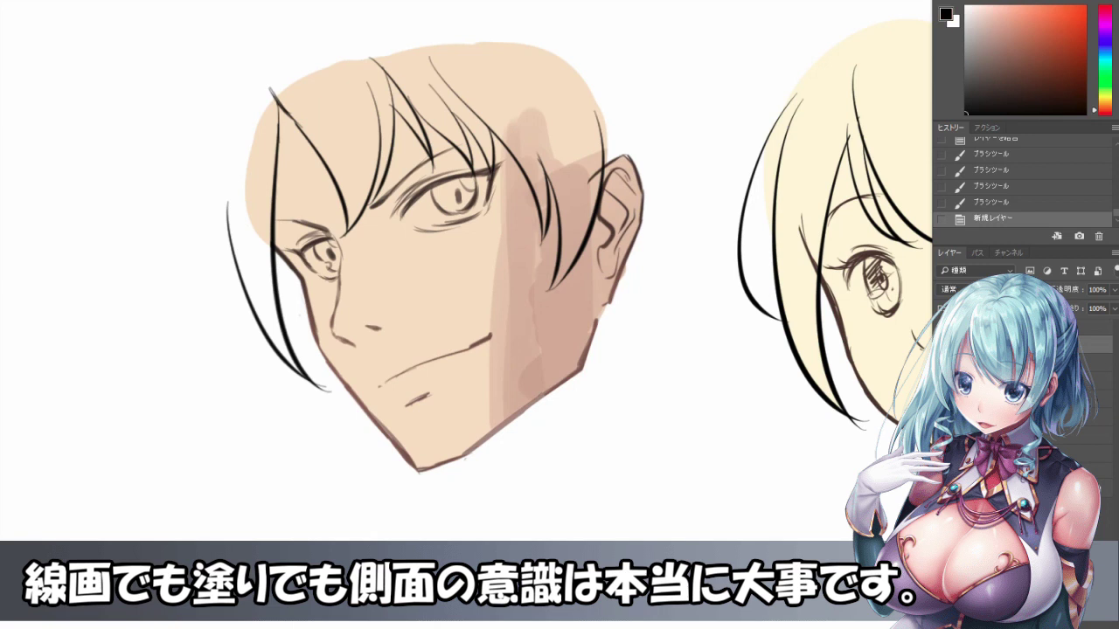
right_click(620, 106)
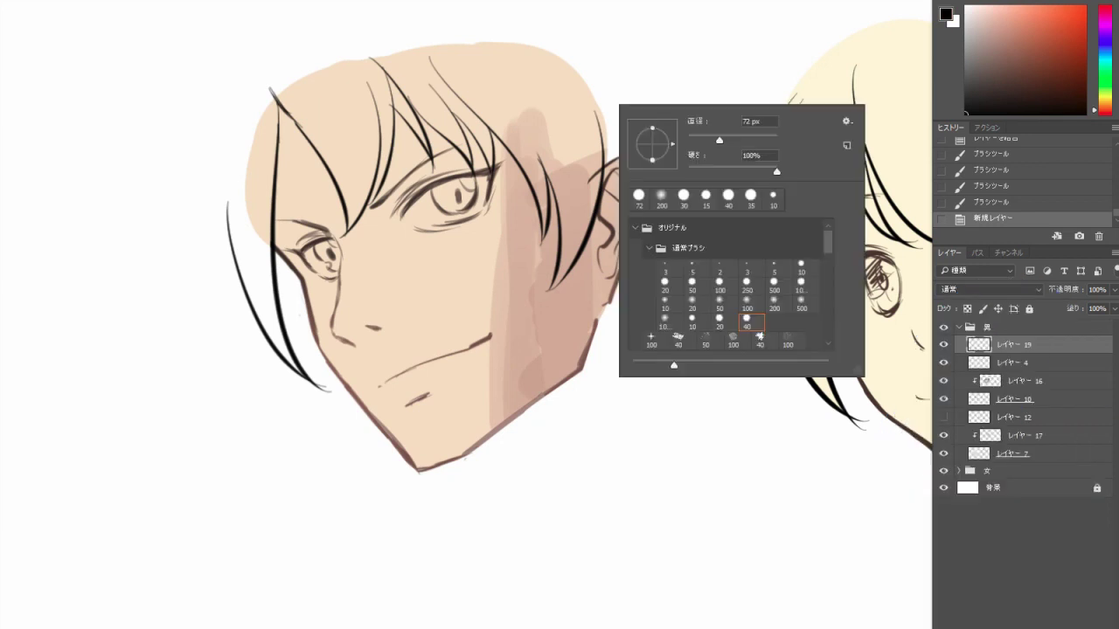
click(664, 284)
key(Return)
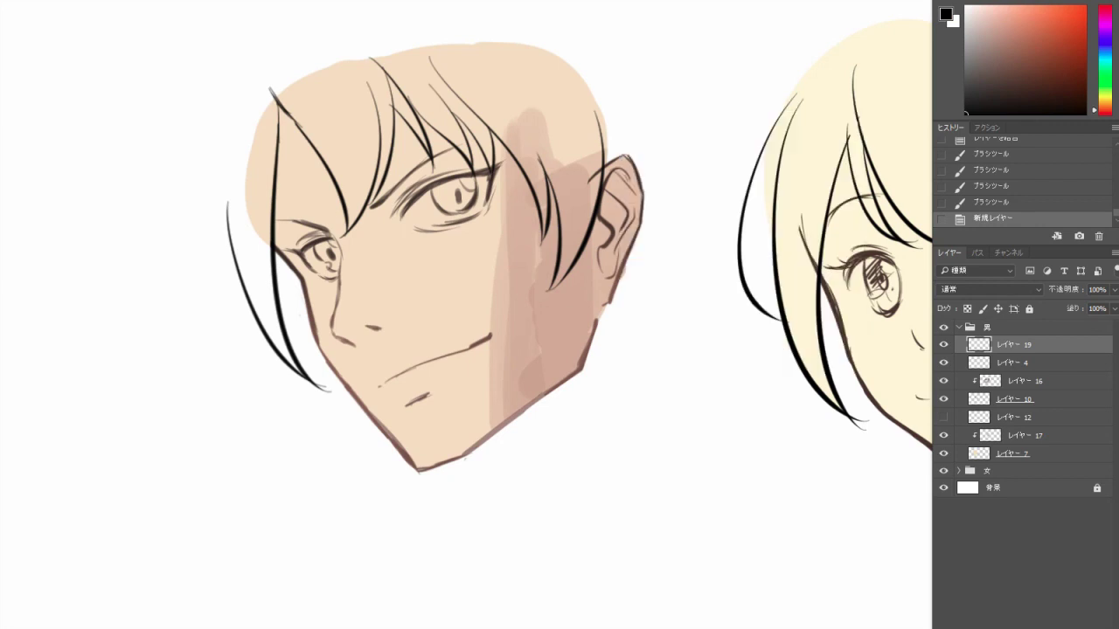
Draw guide lines along the man's eyes, down from the outer eye corner to the jaw, and across to the ear.
drag(299, 253, 496, 197)
key(ctrl+z)
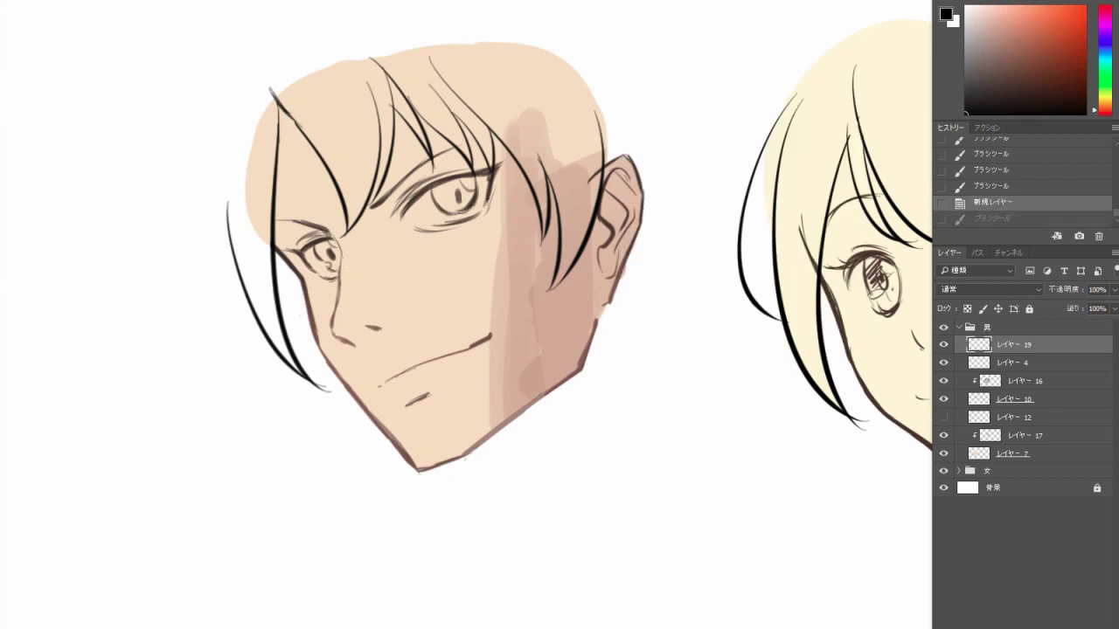
mouse_move(281, 277)
mouse_down()
mouse_move(496, 172)
mouse_move(506, 188)
mouse_move(504, 168)
mouse_move(514, 428)
mouse_up()
mouse_move(510, 193)
mouse_down()
mouse_move(596, 210)
mouse_move(598, 220)
mouse_up()
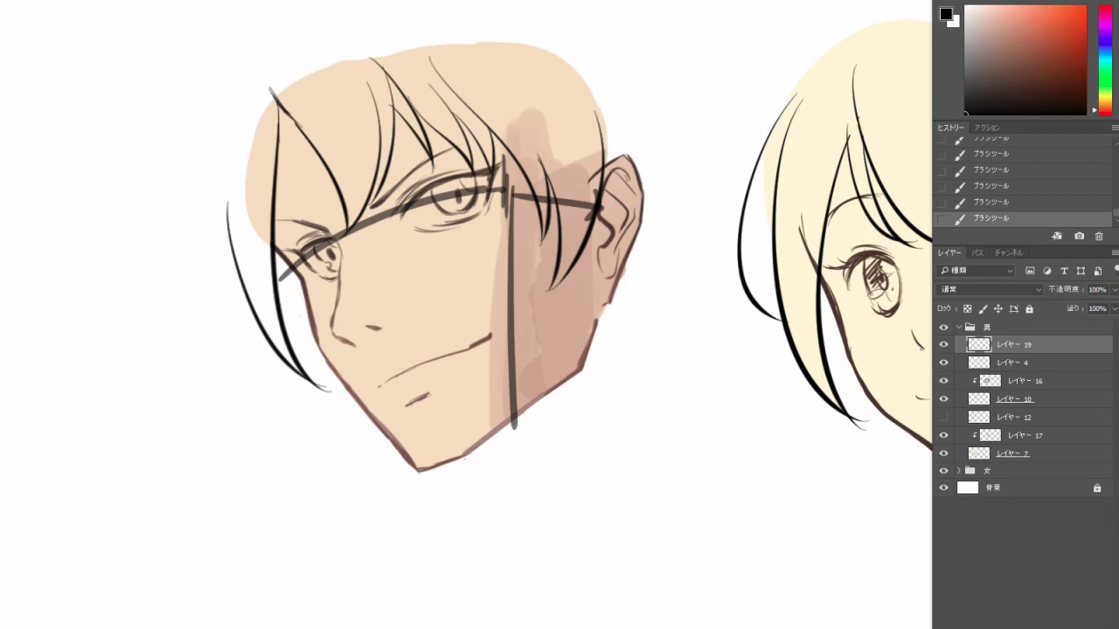
Draw a guide from the nose base to the bottom of the ear and a centre line from forehead to chin.
mouse_move(341, 353)
mouse_down()
mouse_move(498, 287)
mouse_move(591, 295)
mouse_up()
drag(341, 66, 368, 262)
key(ctrl+z)
mouse_move(346, 103)
mouse_down()
mouse_move(361, 324)
mouse_move(428, 458)
mouse_up()
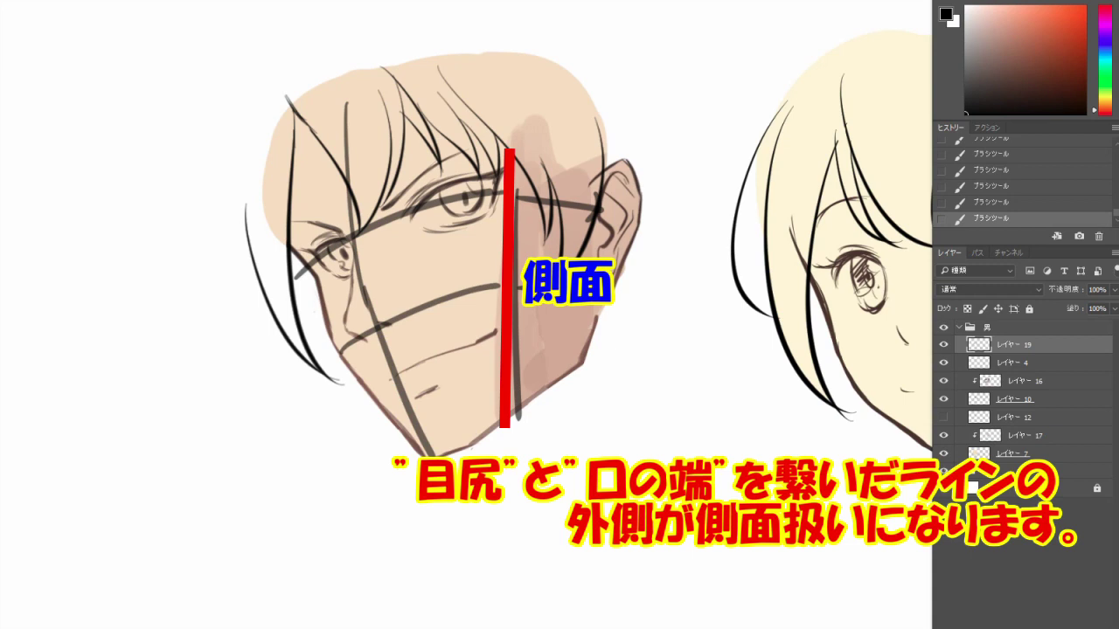
Reinforce the man's eye-level guide line through to the ear and undo the last stroke above the brow.
mouse_move(297, 276)
mouse_down()
mouse_move(505, 180)
mouse_move(594, 210)
mouse_move(610, 229)
mouse_up()
key(ctrl+z)
key(ctrl+shift+z)
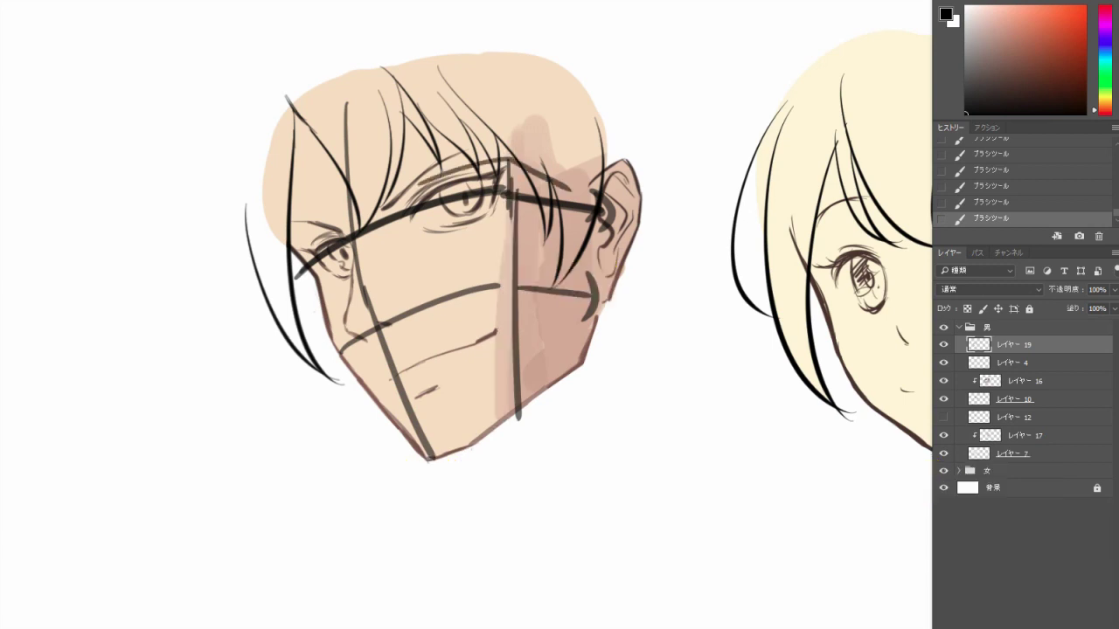
key(ctrl+minus)
key(ctrl+z)
key(ctrl+shift+z)
key(ctrl+z)
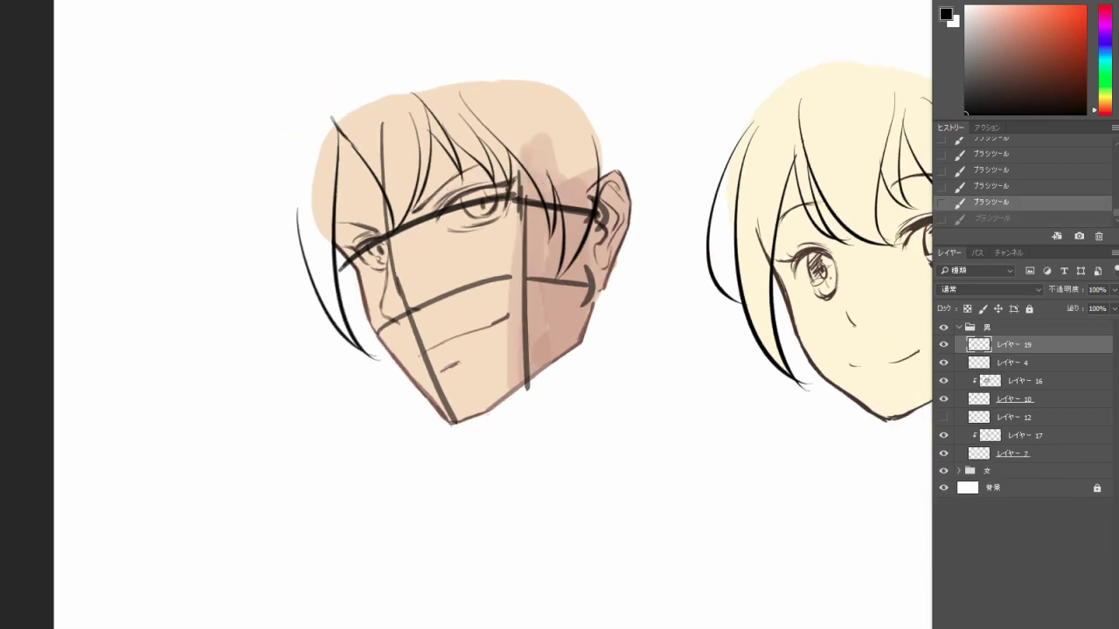
drag(489, 315, 480, 320)
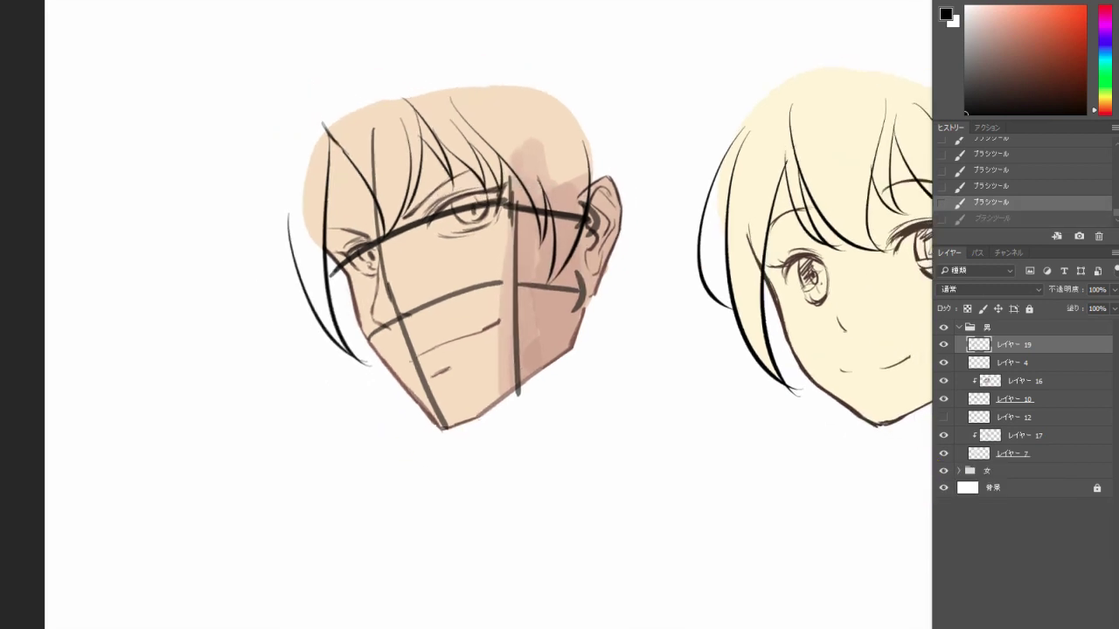
key(ctrl+shift+z)
key(ctrl+z)
Draw another guide from the eyes to the top of the ear and an arc outlining the temple above it.
drag(390, 237, 586, 202)
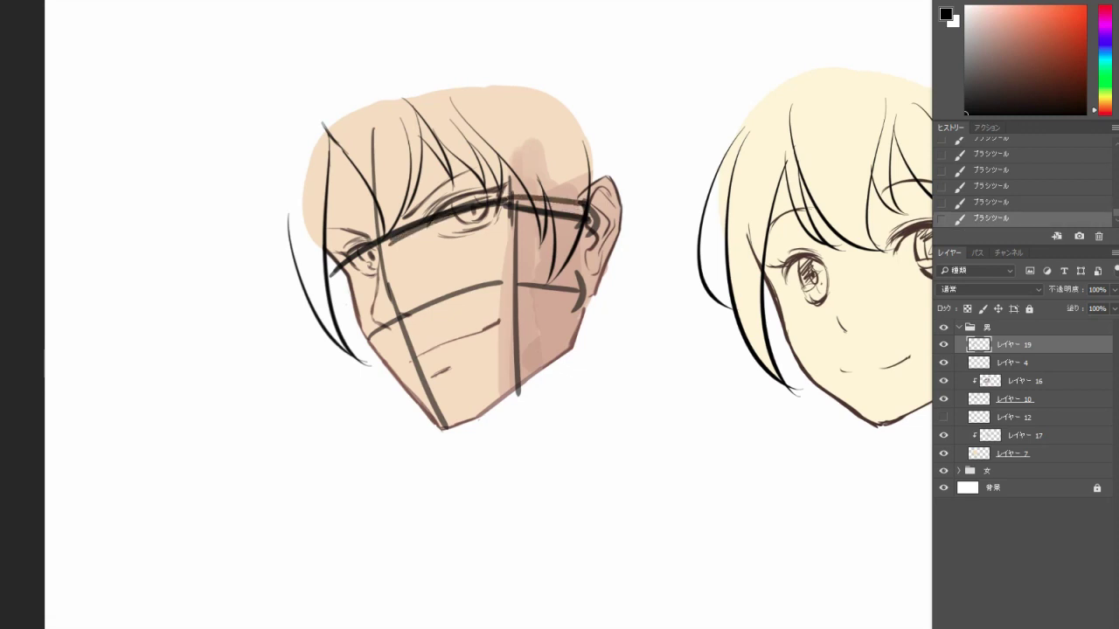
mouse_move(512, 202)
mouse_down()
mouse_move(580, 224)
mouse_move(518, 156)
mouse_move(582, 206)
mouse_up()
key(ctrl+z)
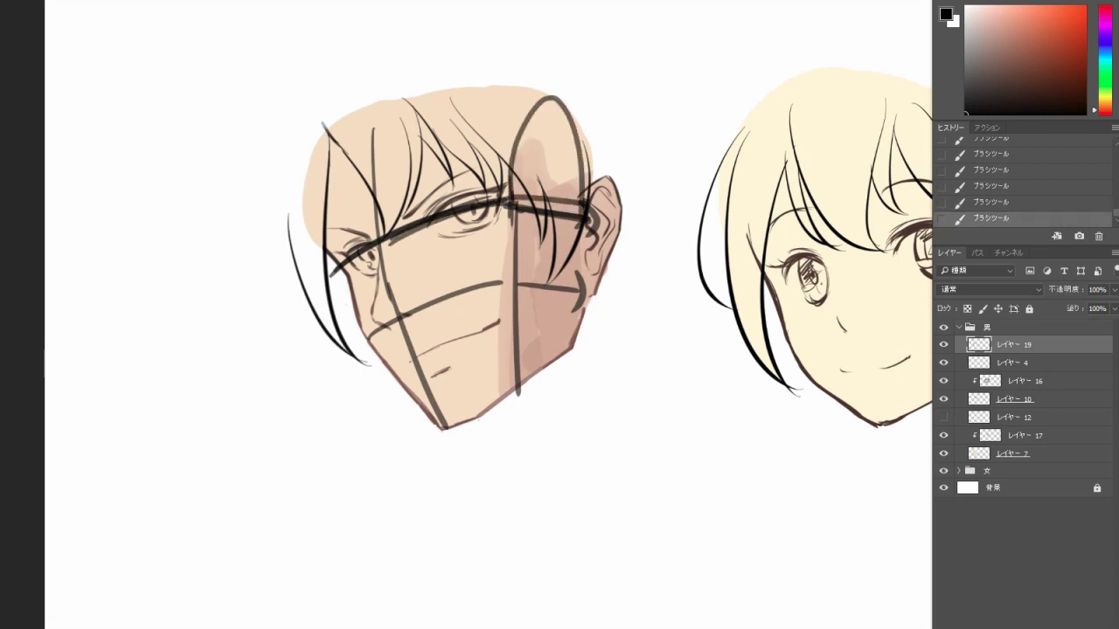
Hatch the side plane of the man's head with diagonal strokes from the temple down to the jaw.
drag(561, 84, 517, 173)
drag(568, 114, 515, 210)
drag(564, 144, 535, 200)
mouse_move(567, 170)
mouse_down()
mouse_move(527, 227)
mouse_move(527, 302)
mouse_up()
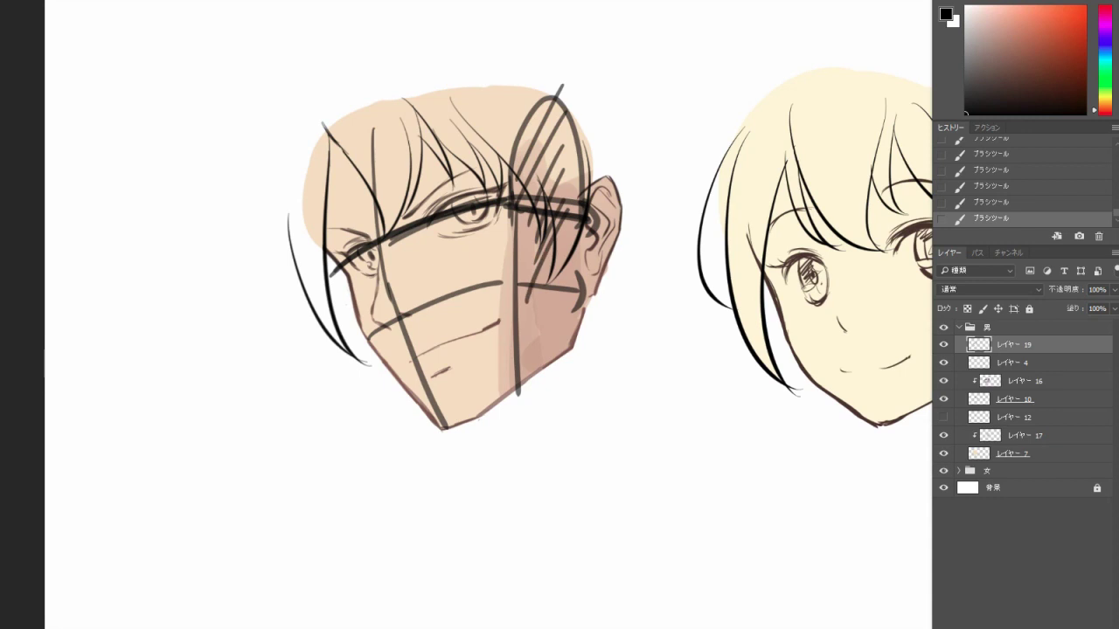
drag(577, 232, 538, 313)
drag(575, 271, 541, 336)
drag(573, 297, 539, 360)
drag(554, 368, 542, 386)
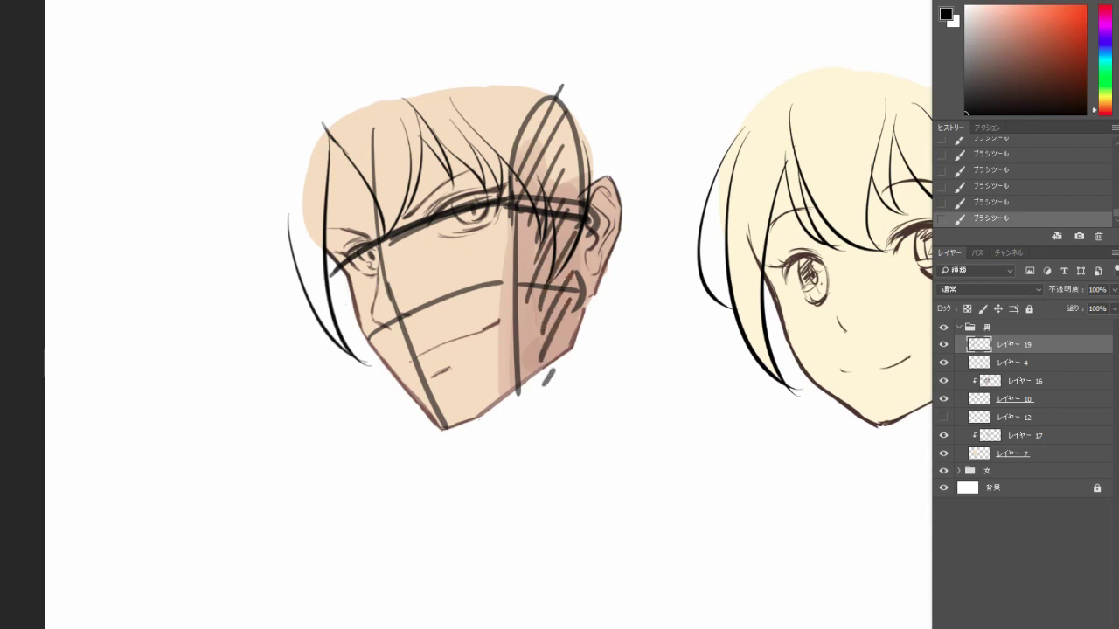
key(ctrl+0)
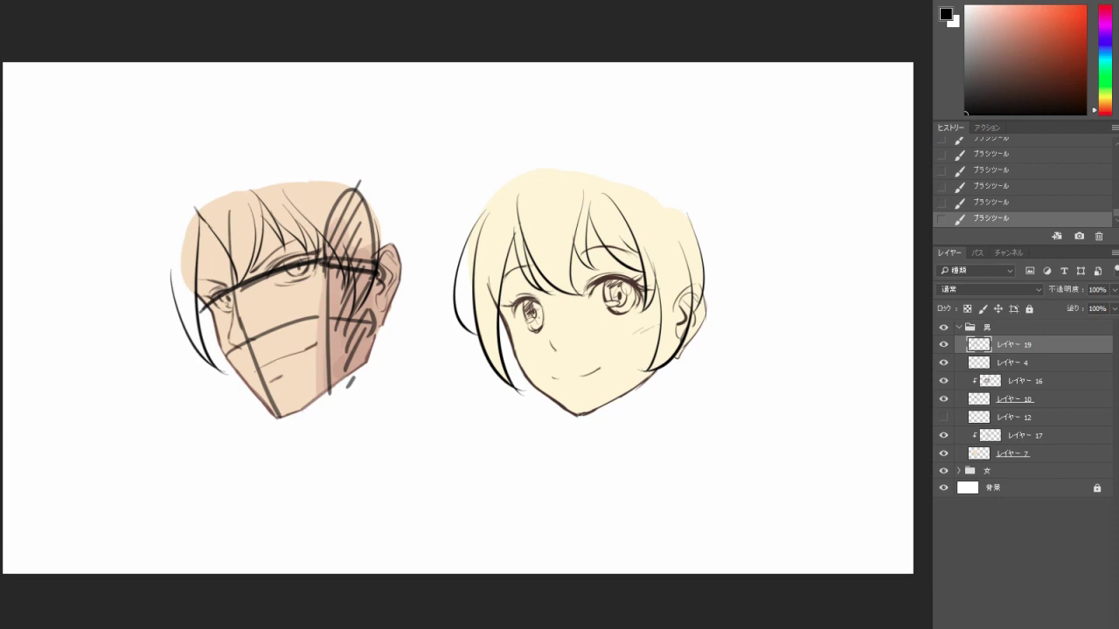
Delete the guide-line layer, compare the face with its shading hidden and shown, and select レイヤー 17.
key(ctrl+plus)
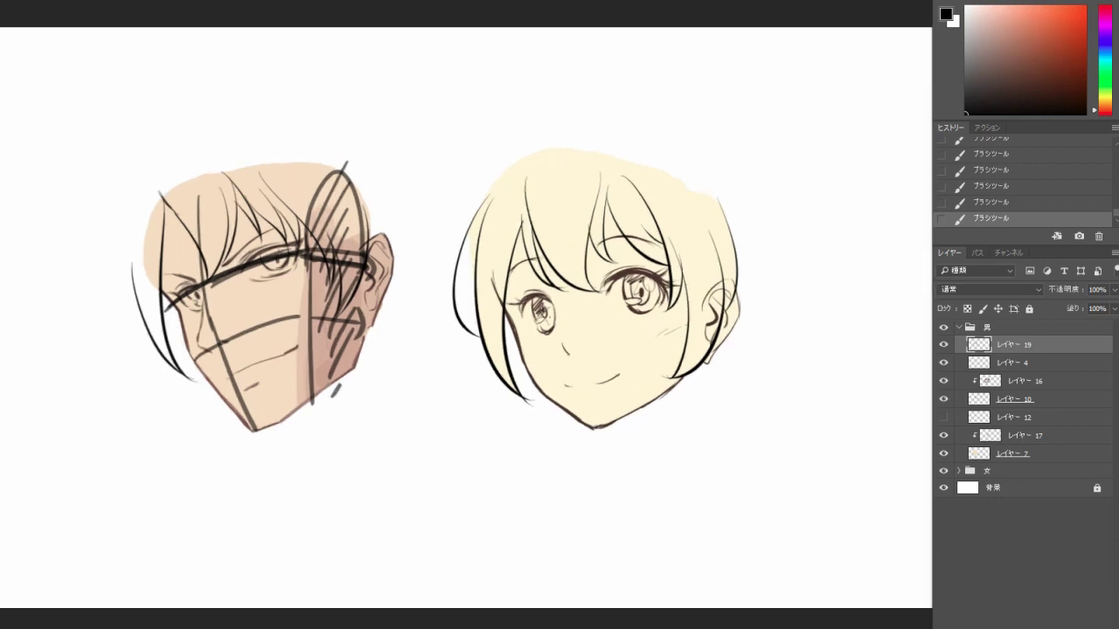
key(Delete)
click(943, 417)
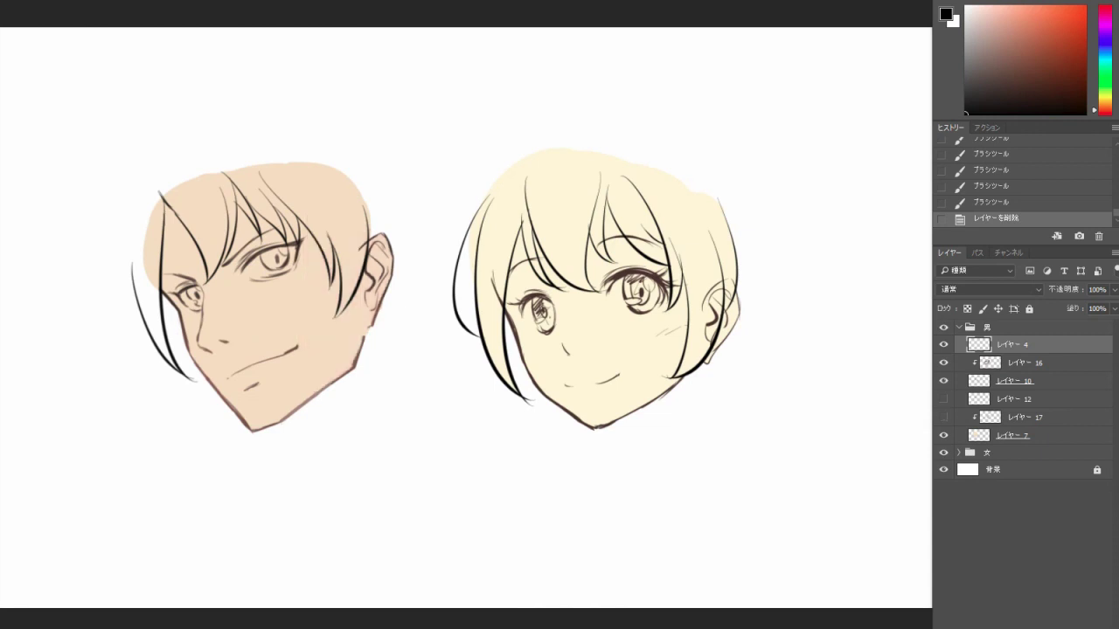
click(943, 417)
click(1022, 417)
key(ctrl+plus)
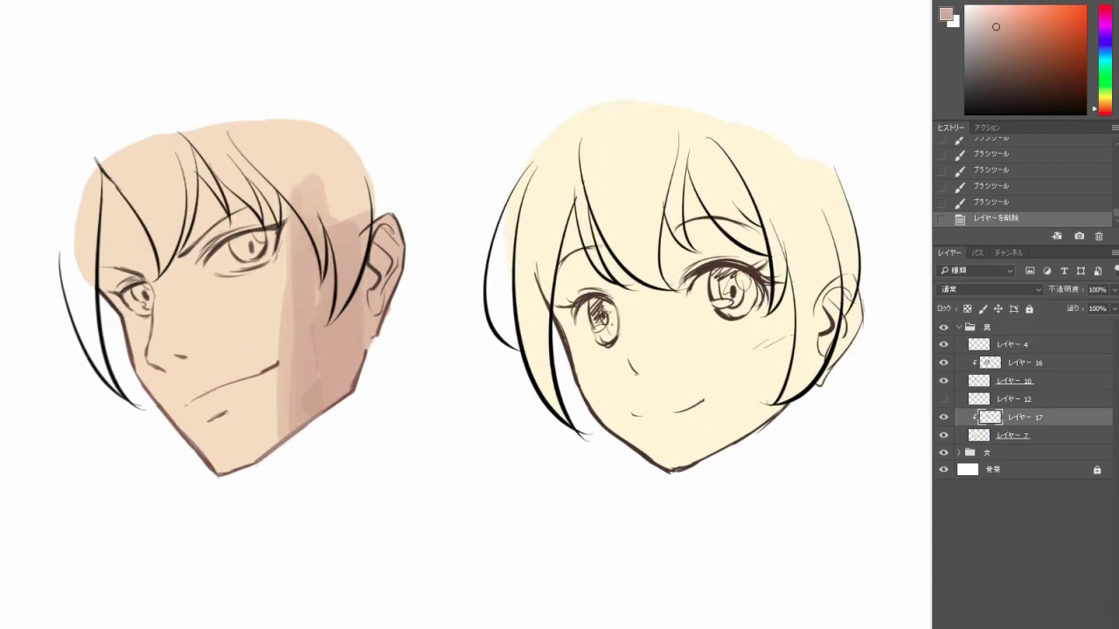
Paint more translucent skin shadow over the man's side plane, from the temple down to the jaw.
right_click(402, 245)
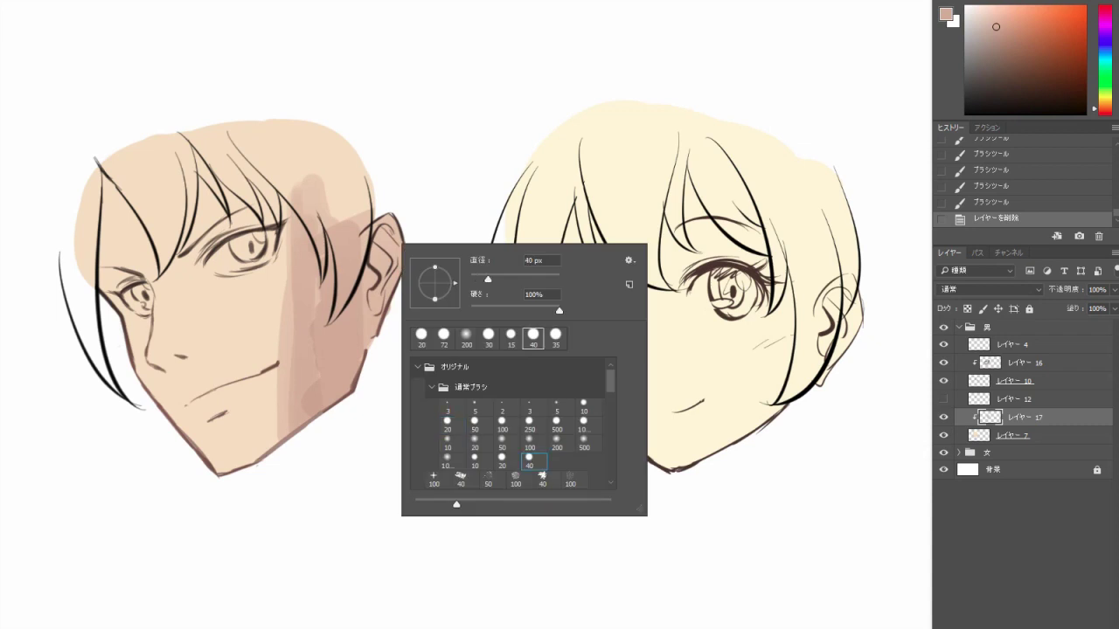
key(Escape)
drag(284, 263, 284, 386)
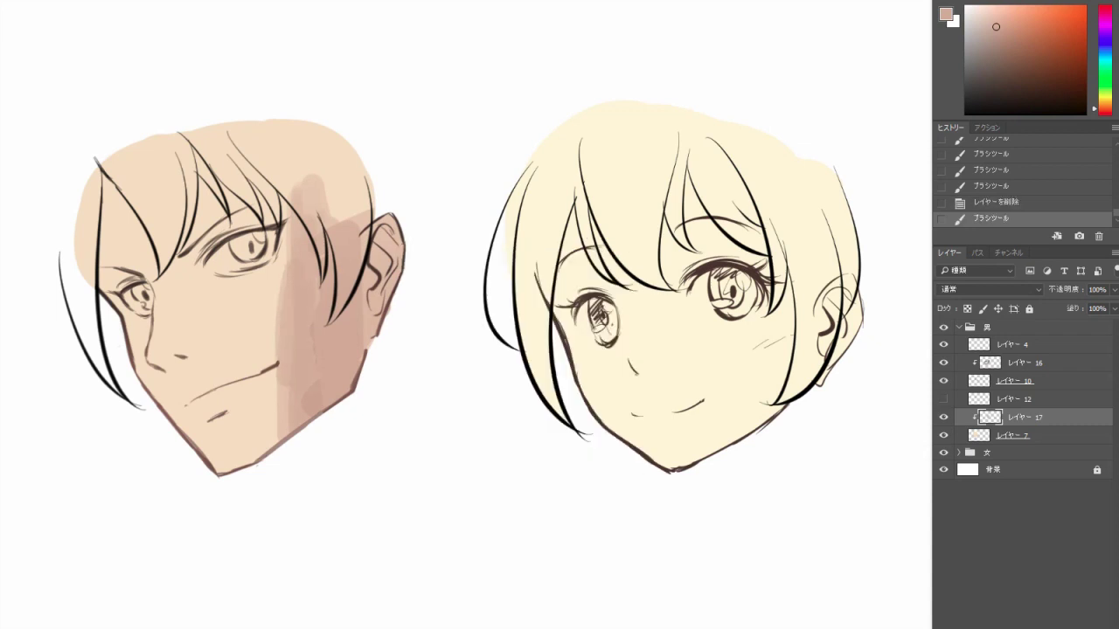
mouse_move(359, 201)
mouse_down()
mouse_move(327, 197)
mouse_move(319, 175)
mouse_move(349, 171)
mouse_move(286, 411)
mouse_up()
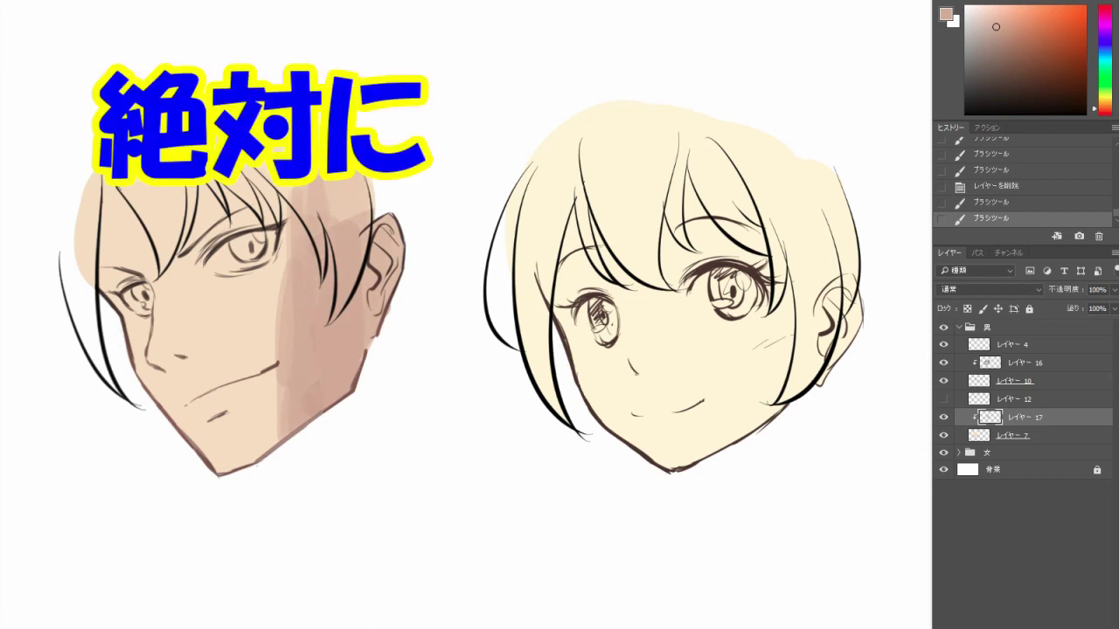
scroll(481, 315, up, 2)
drag(340, 382, 337, 446)
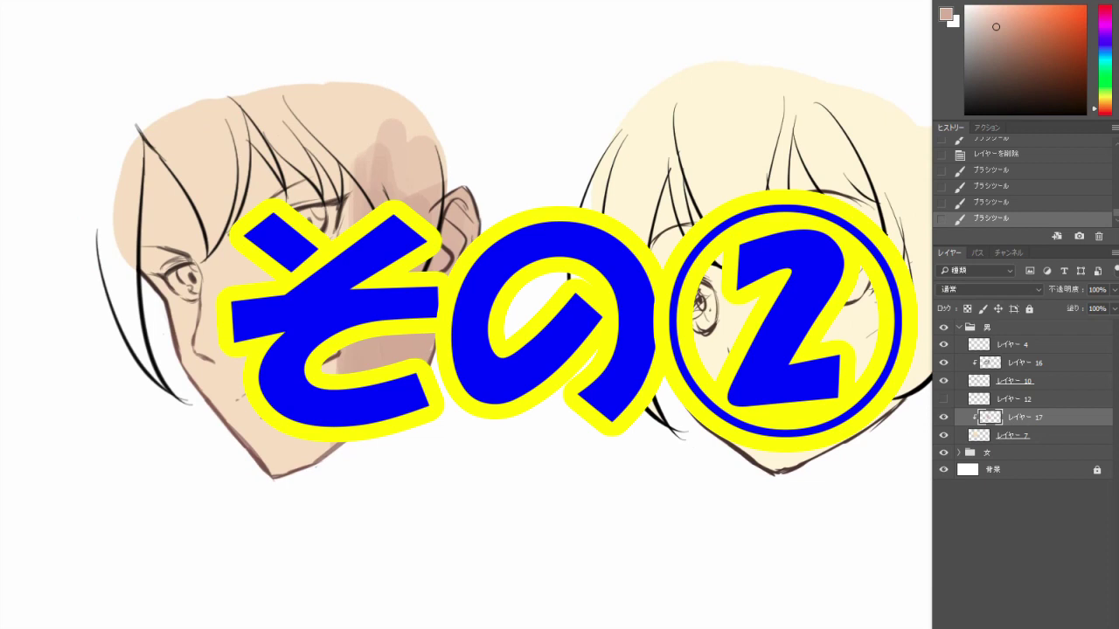
Shade the recess between the brow and upper eyelid on both of the man's eyes with a darker skin tone.
drag(245, 201, 289, 240)
drag(289, 192, 314, 232)
drag(254, 184, 337, 236)
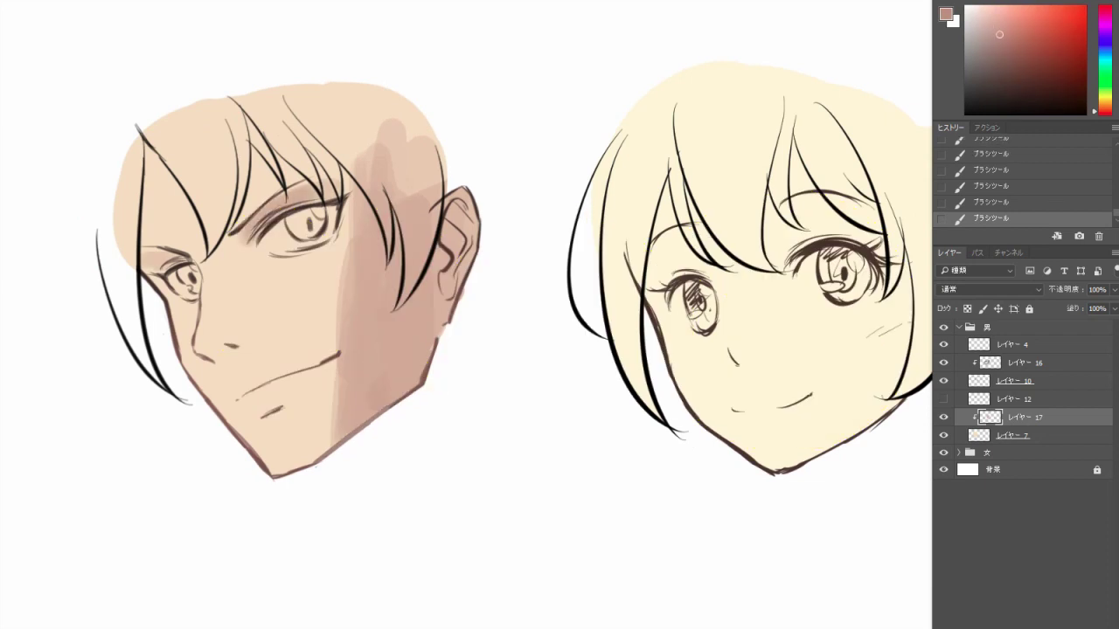
mouse_move(132, 253)
mouse_down()
mouse_move(161, 273)
mouse_move(187, 262)
mouse_move(158, 278)
mouse_move(264, 236)
mouse_move(342, 225)
mouse_up()
mouse_move(268, 243)
mouse_down()
mouse_move(325, 208)
mouse_move(337, 224)
mouse_up()
mouse_move(157, 264)
mouse_down()
mouse_move(197, 287)
mouse_move(175, 295)
mouse_up()
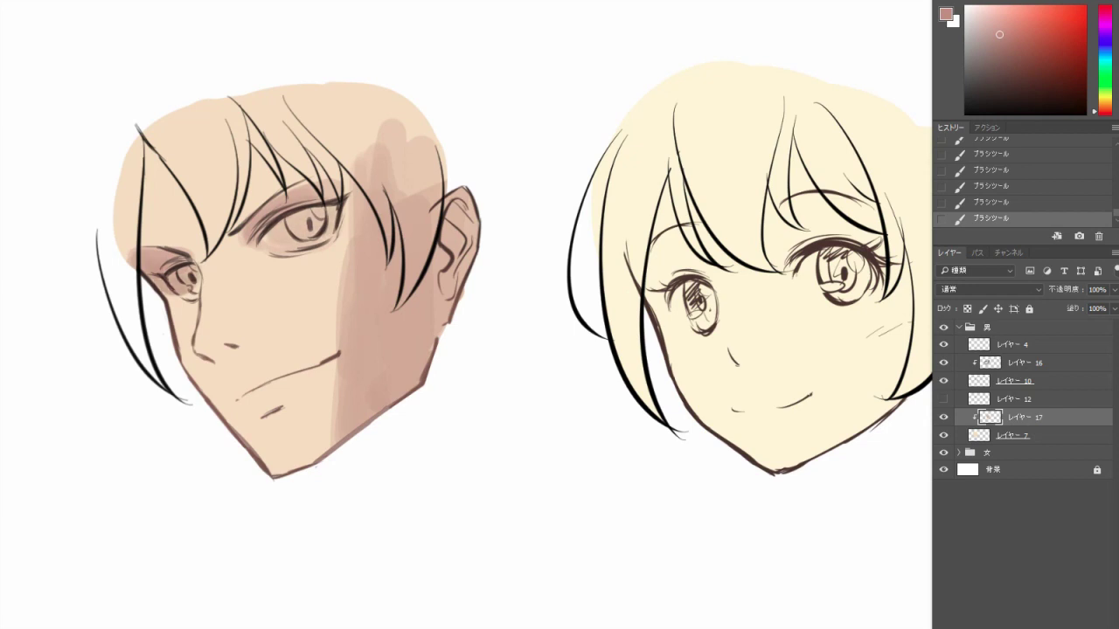
Extend the eye-socket shadow across both of the man's eyes and toward the inner corner beside the nose.
drag(262, 247, 310, 232)
drag(320, 240, 337, 210)
mouse_move(272, 233)
mouse_down()
mouse_move(317, 209)
mouse_move(307, 222)
mouse_up()
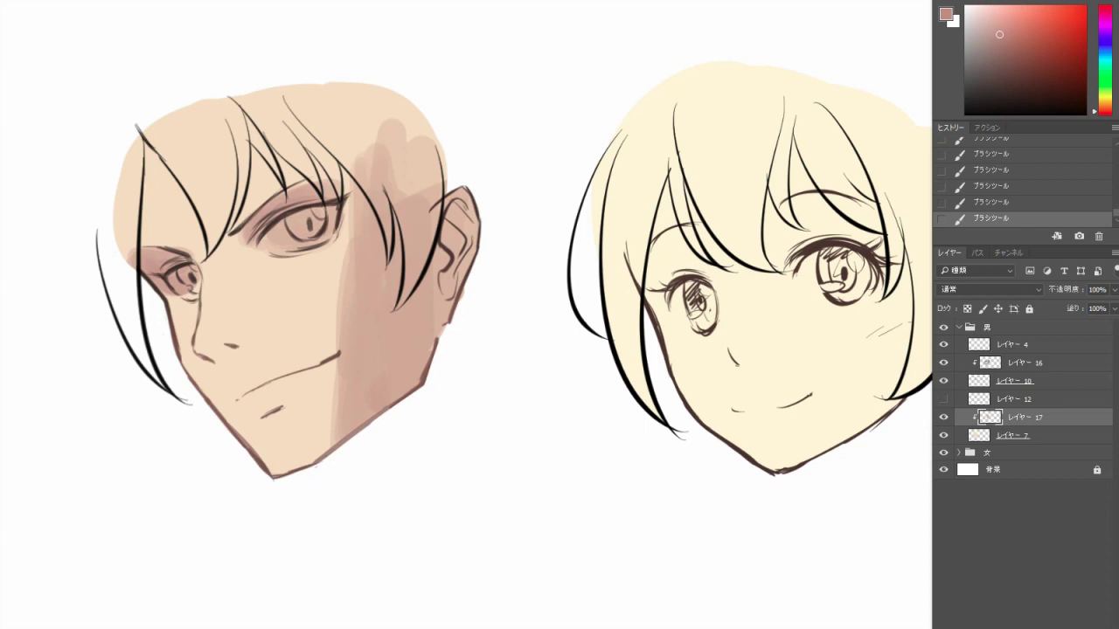
drag(174, 279, 199, 296)
scroll(8, 420, up, 2)
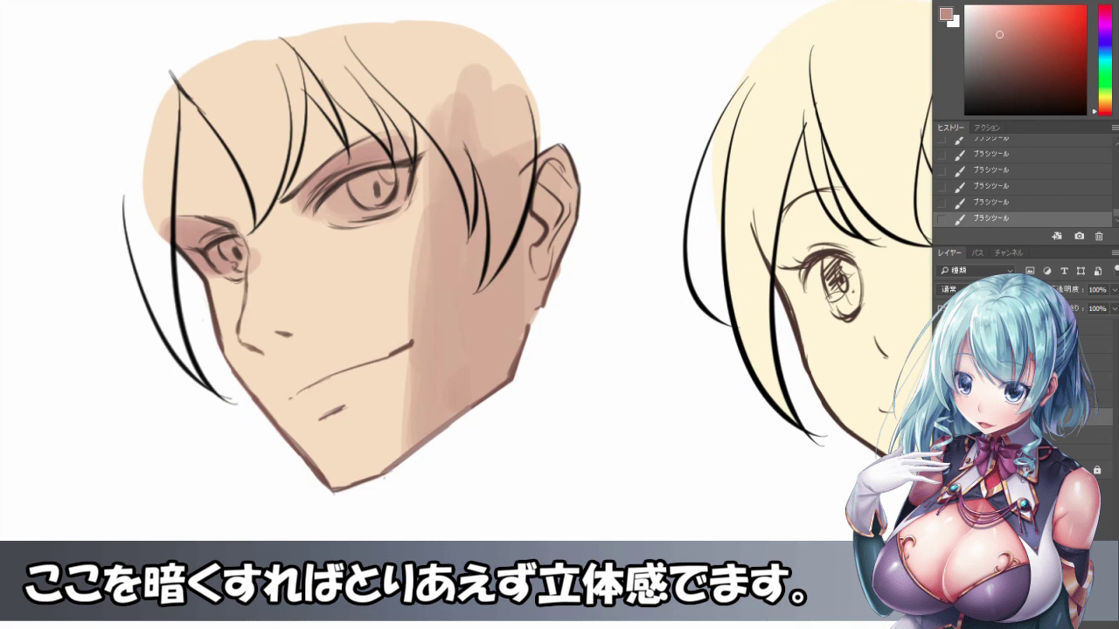
scroll(524, 271, up, 1)
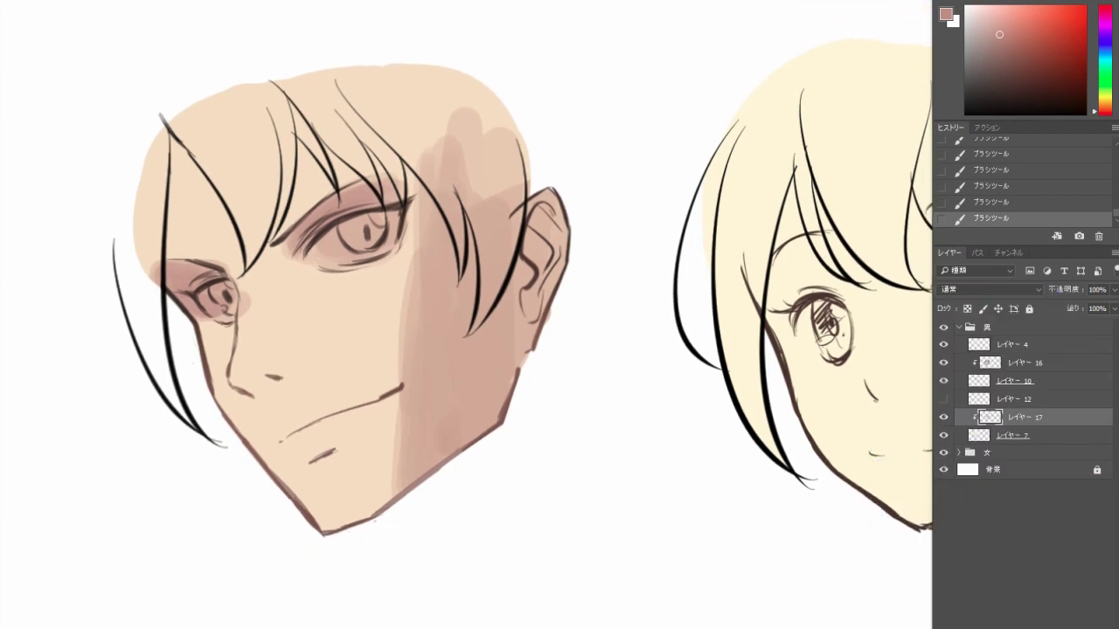
Add a new layer above the 男 group and choose black with the 10 px brush.
click(1014, 327)
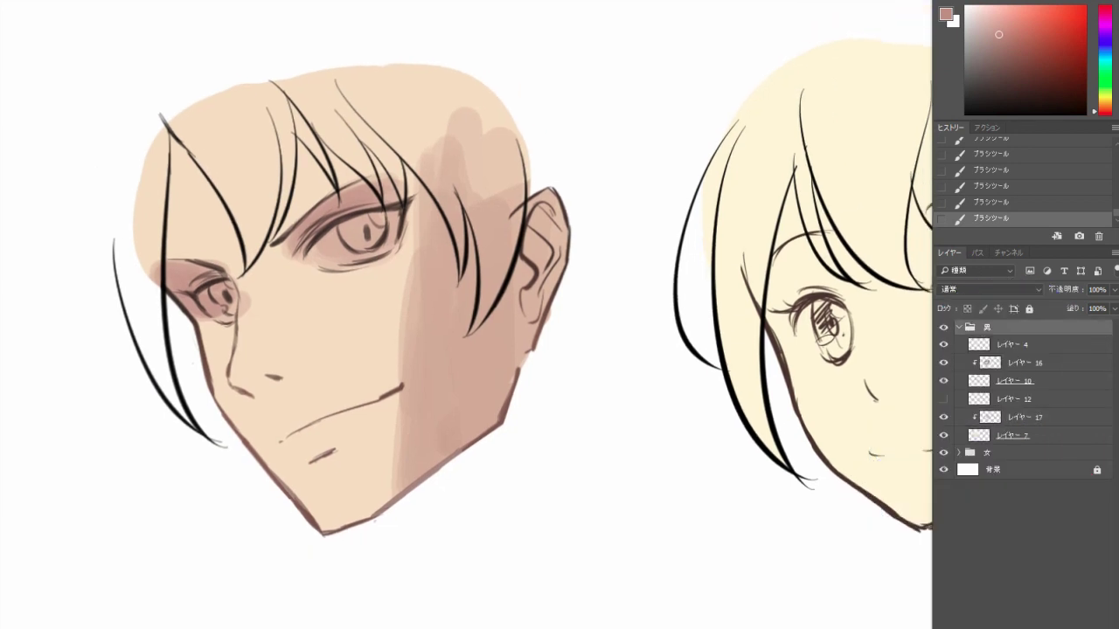
key(ctrl+shift+alt+n)
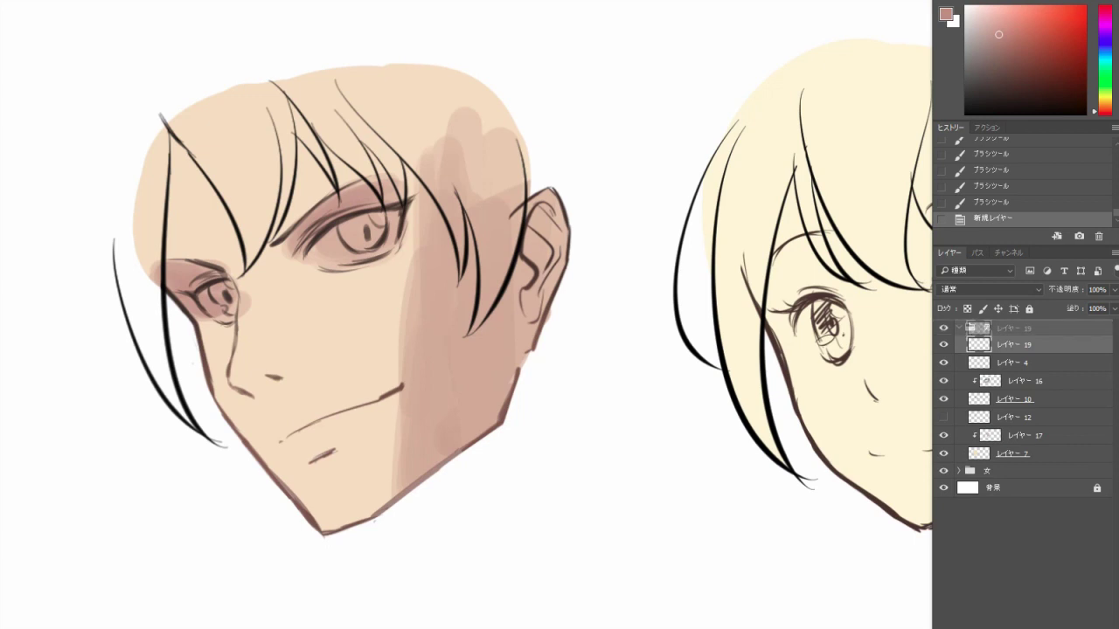
drag(979, 328, 978, 325)
key(d)
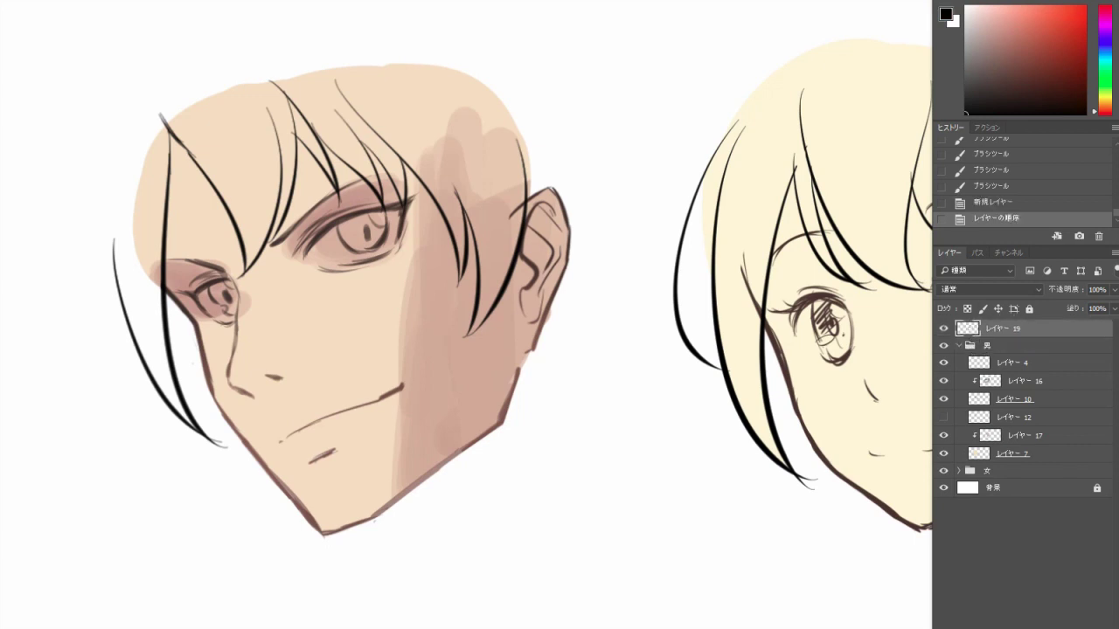
right_click(750, 105)
click(929, 264)
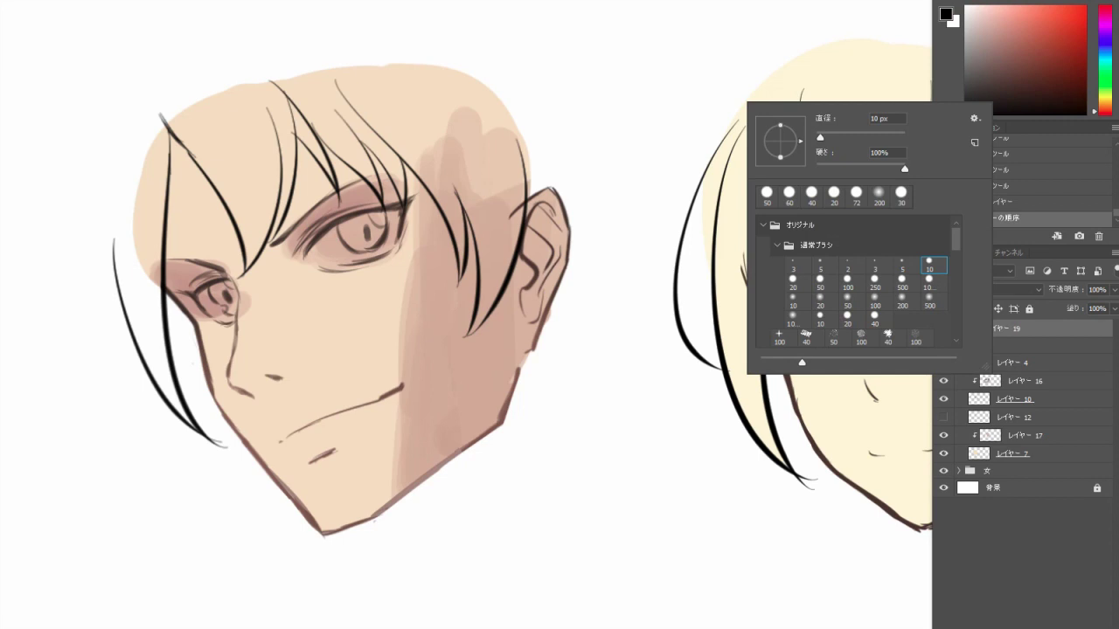
key(Escape)
Draw a side profile beside the man's head from forehead to jaw, with an angular eye and a line under the nose.
mouse_move(436, 350)
mouse_down()
mouse_move(486, 359)
mouse_move(765, 340)
mouse_up()
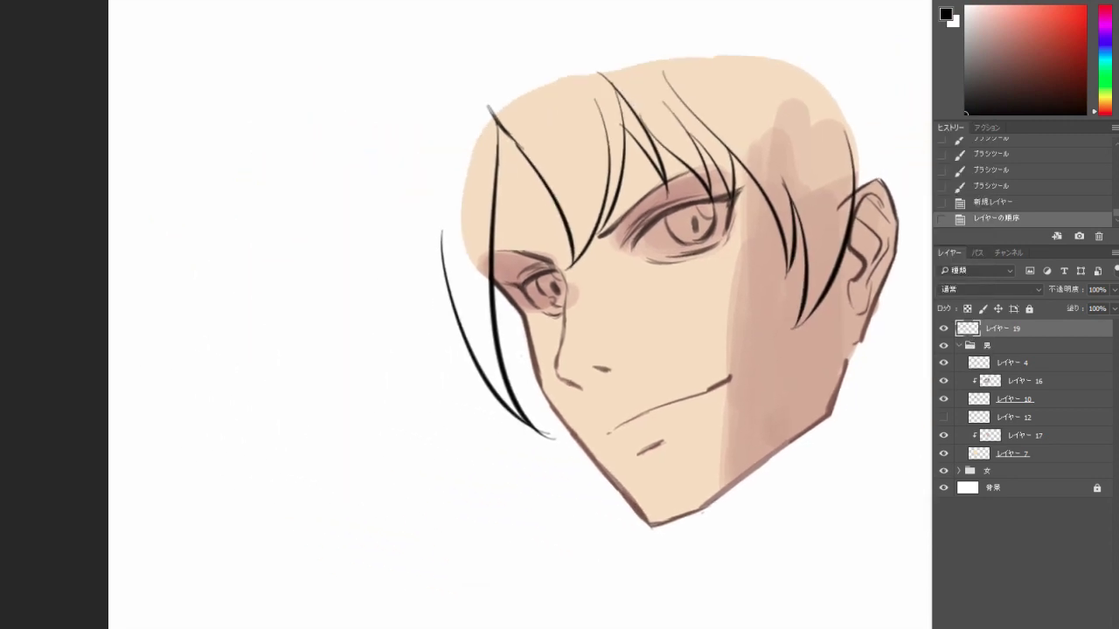
mouse_move(299, 79)
mouse_down()
mouse_move(275, 160)
mouse_move(259, 133)
mouse_move(288, 175)
mouse_move(234, 308)
mouse_move(240, 328)
mouse_move(334, 343)
mouse_up()
key(ctrl+z)
mouse_move(328, 346)
mouse_down()
mouse_move(345, 350)
mouse_move(349, 411)
mouse_move(434, 378)
mouse_up()
mouse_move(299, 166)
mouse_down()
mouse_move(367, 130)
mouse_move(377, 155)
mouse_move(308, 170)
mouse_up()
scroll(369, 184, down, 2)
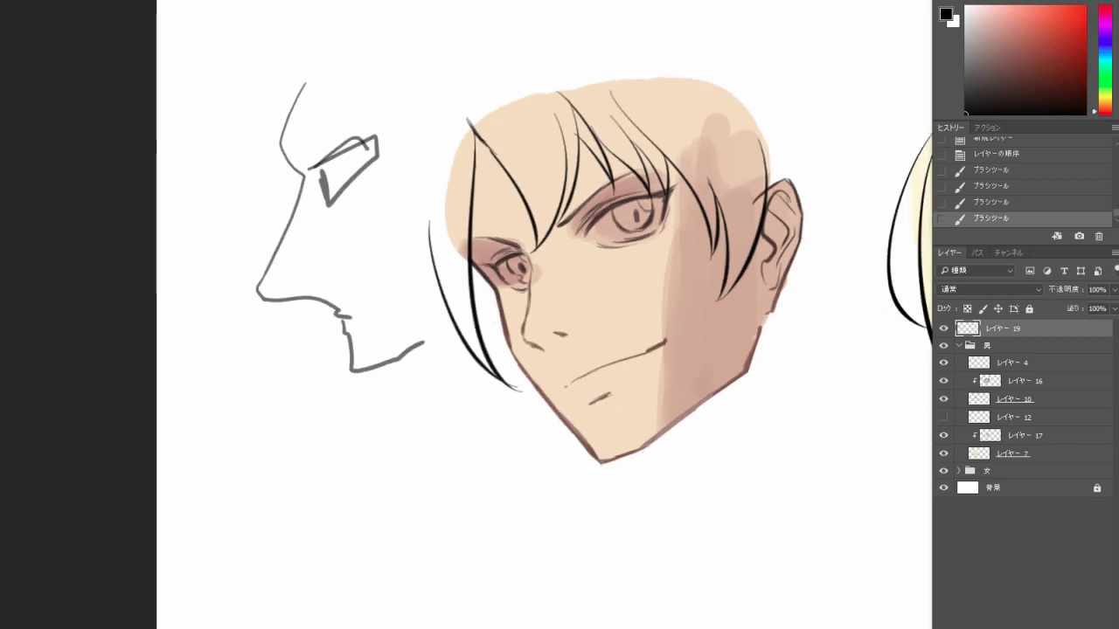
drag(274, 292, 322, 285)
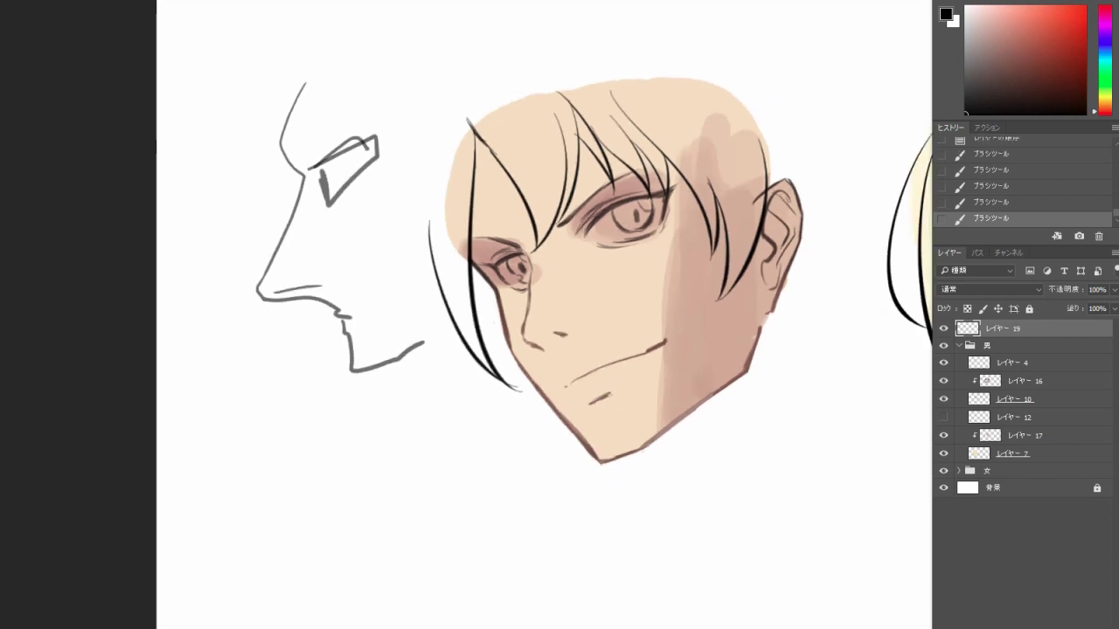
Draw a red angled line in front of the profile's brow and nose root, with a red arrow pointing toward it.
mouse_move(277, 91)
mouse_down()
mouse_move(250, 145)
mouse_move(285, 187)
mouse_up()
click(1084, 7)
key(ctrl+z)
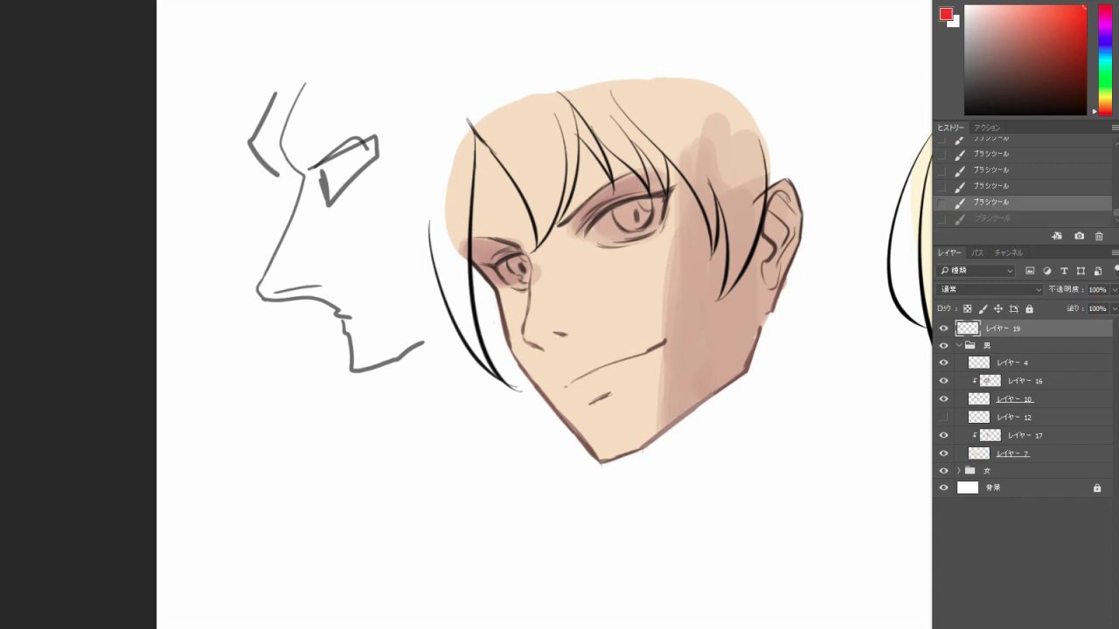
key(ctrl+z)
mouse_move(276, 87)
mouse_down()
mouse_move(252, 140)
mouse_move(286, 179)
mouse_up()
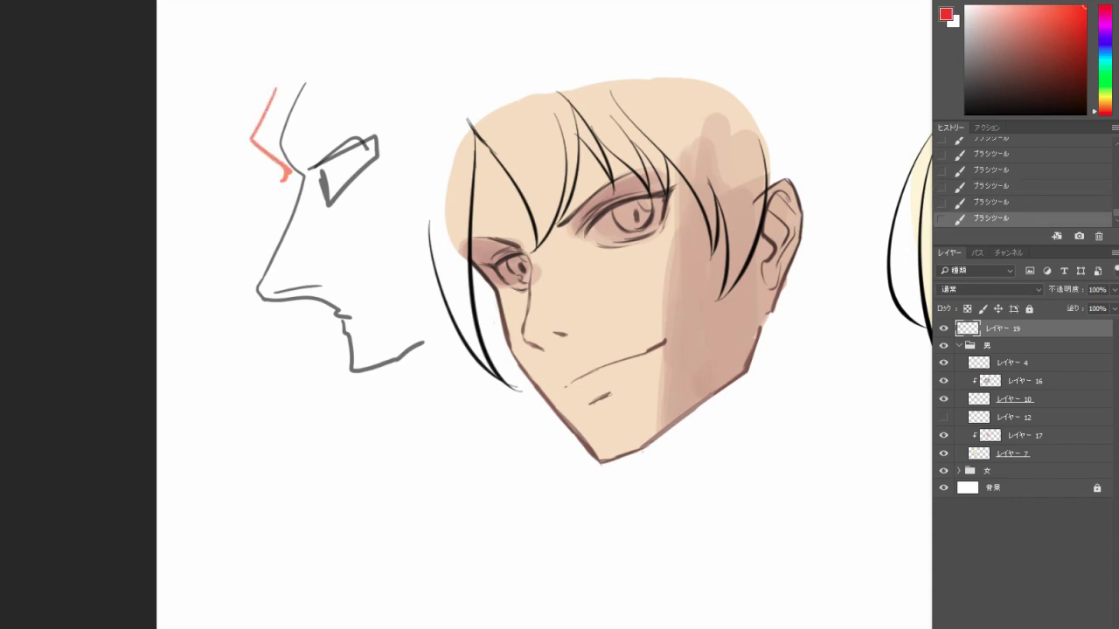
drag(178, 56, 232, 117)
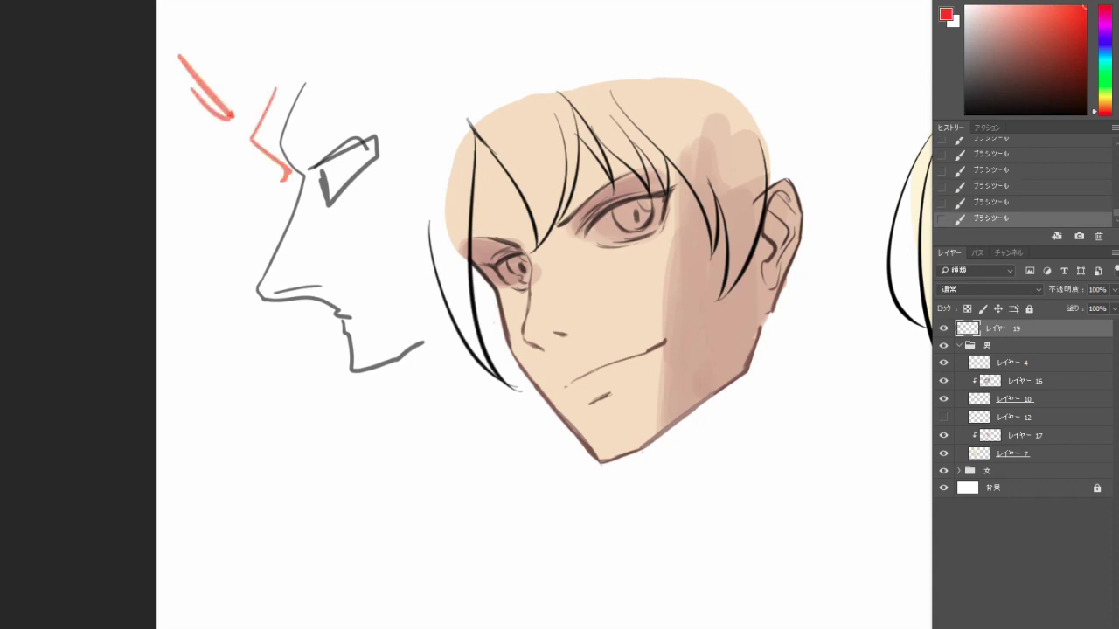
Try red hatching over the profile's brow ridge with a red outline around the eye socket, and undo those strokes.
mouse_move(289, 142)
mouse_down()
mouse_move(328, 124)
mouse_move(296, 161)
mouse_move(306, 175)
mouse_move(334, 131)
mouse_move(314, 138)
mouse_move(363, 124)
mouse_up()
key(ctrl+z)
key(ctrl+z)
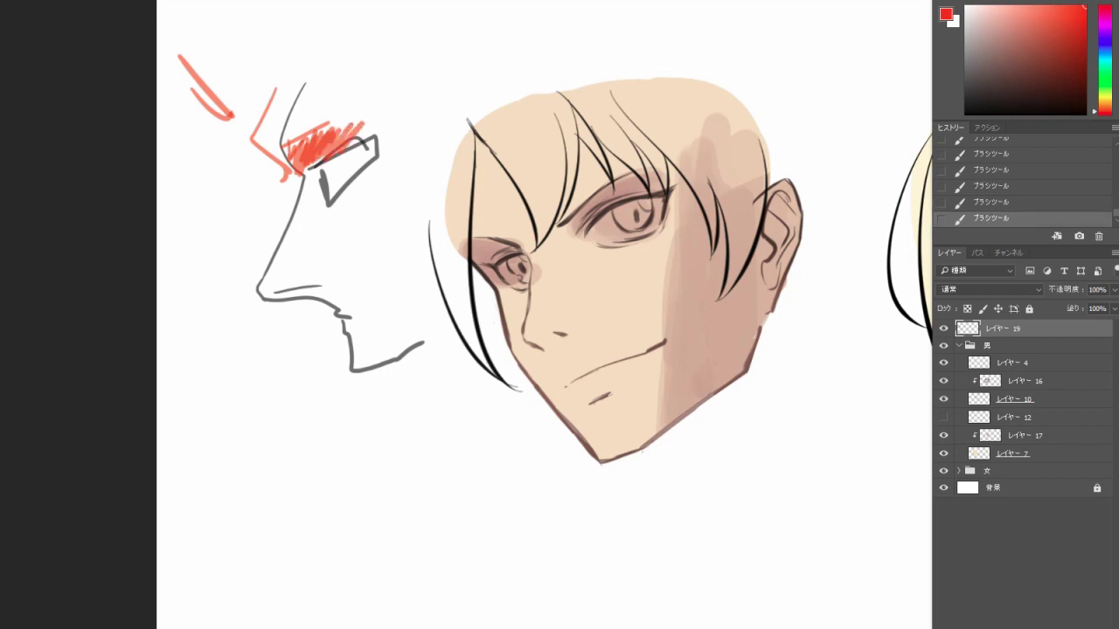
mouse_move(341, 217)
mouse_down()
mouse_move(397, 122)
mouse_move(378, 208)
mouse_up()
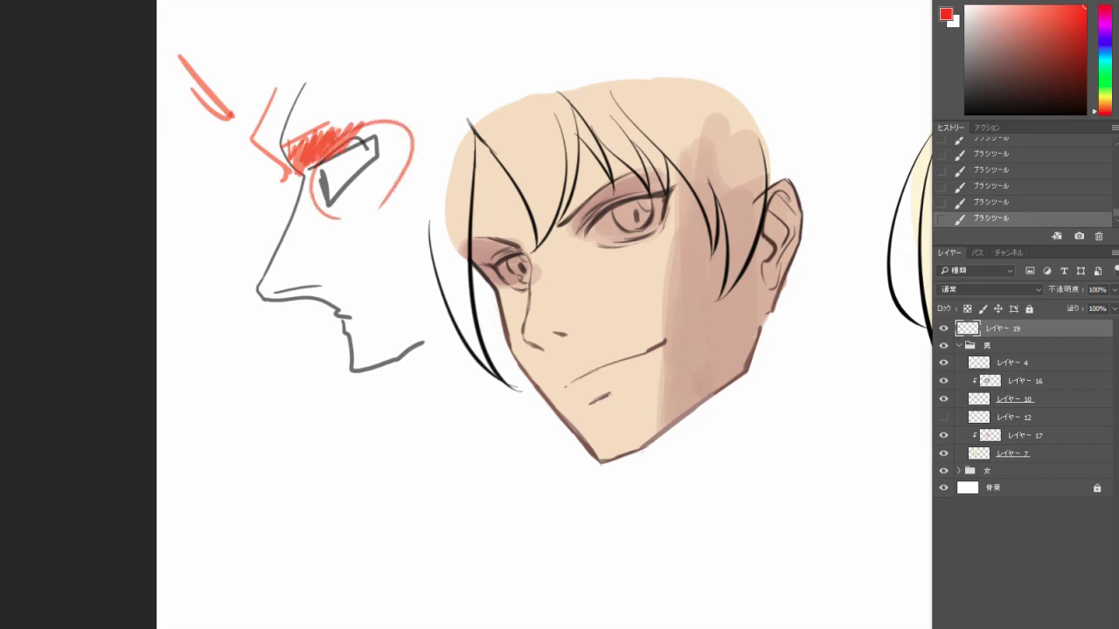
key(ctrl+alt+z)
key(ctrl+alt+z)
key(ctrl+alt+z)
key(ctrl+alt+z)
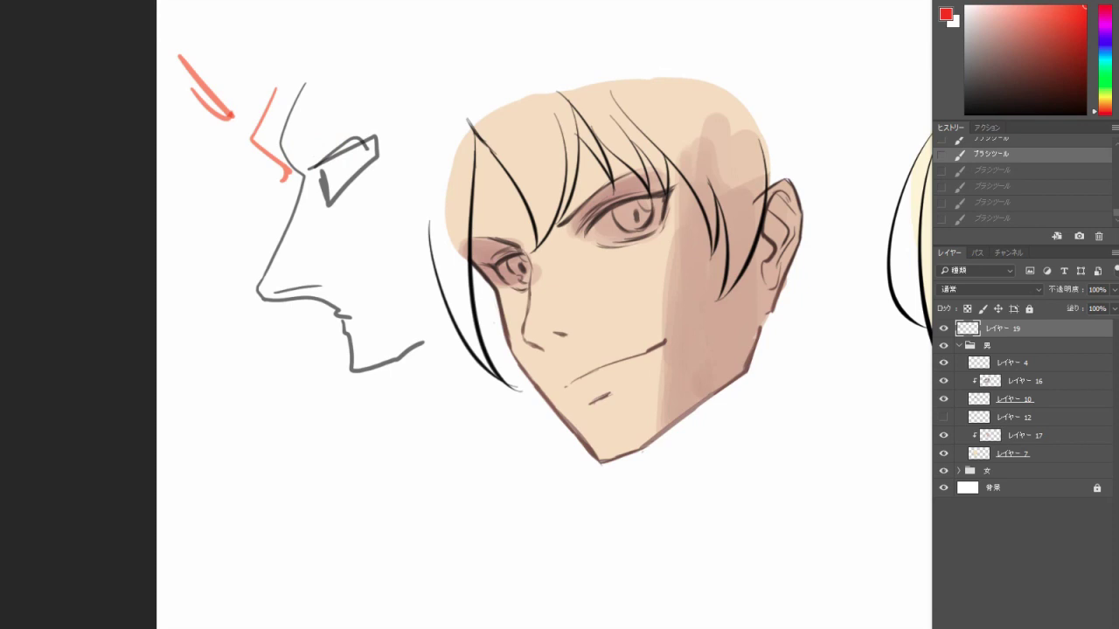
Draw a black eyebrow above the profile's eye and hatch the gap between the brow and the eye.
key(d)
drag(287, 149, 382, 89)
scroll(542, 315, right, 5)
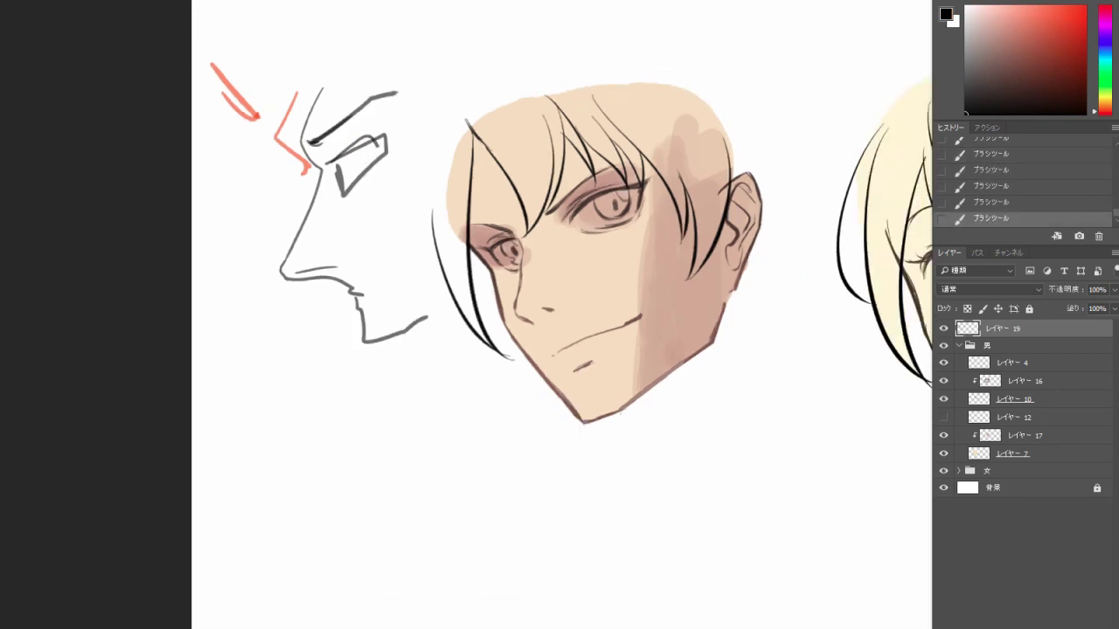
scroll(594, 314, left, 5)
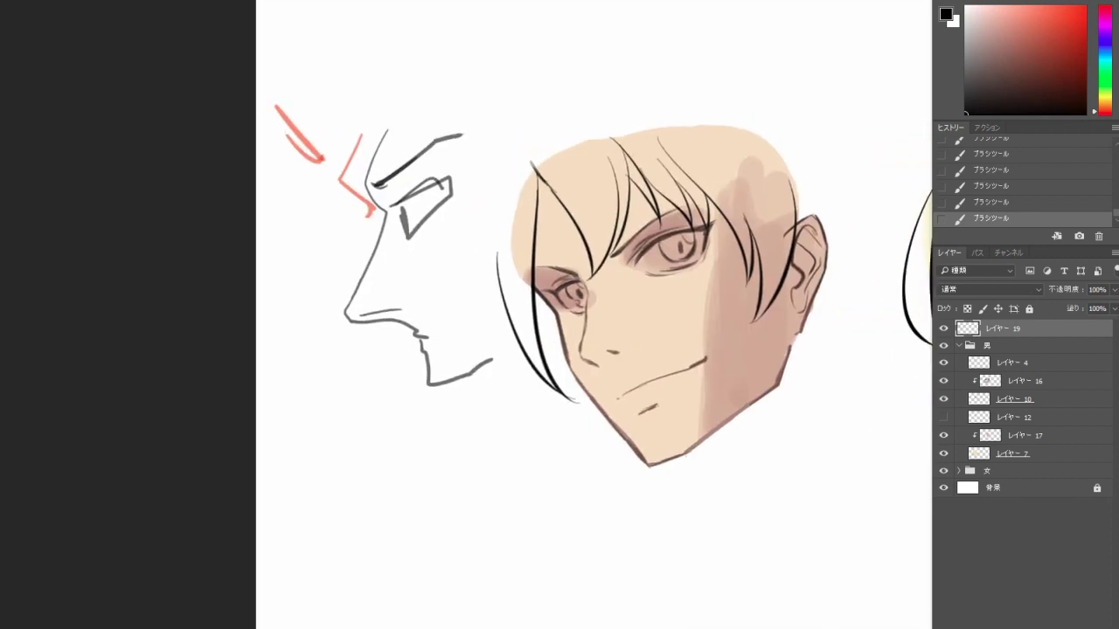
mouse_move(374, 183)
mouse_down()
mouse_move(395, 207)
mouse_move(402, 189)
mouse_move(446, 166)
mouse_up()
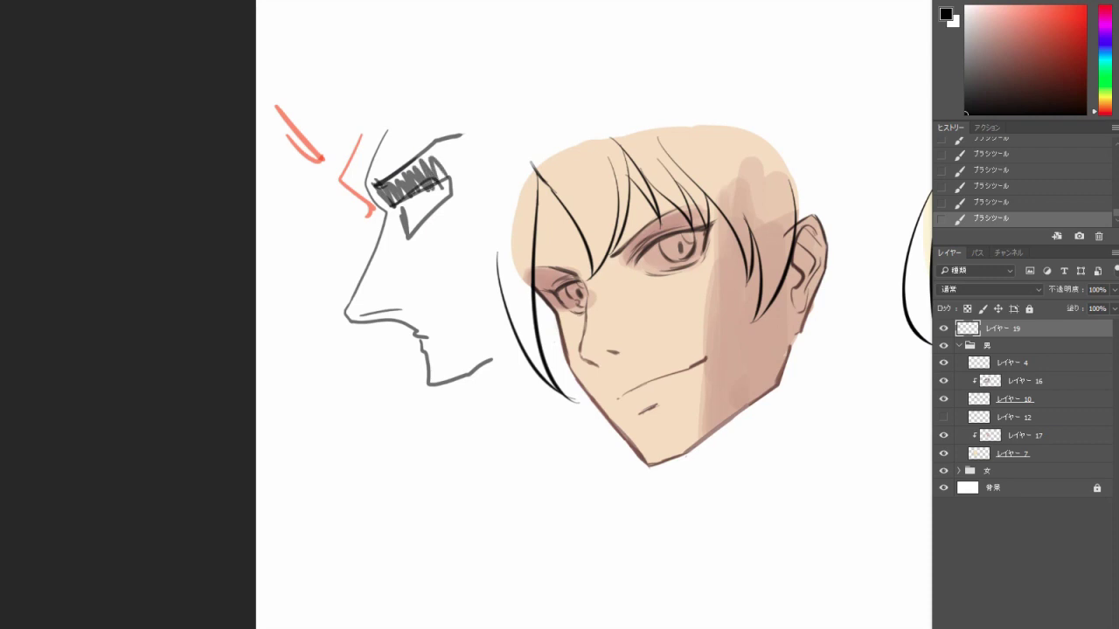
Delete the profile sketch layer, compare the face without and with its shading, and select レイヤー 17.
key(Delete)
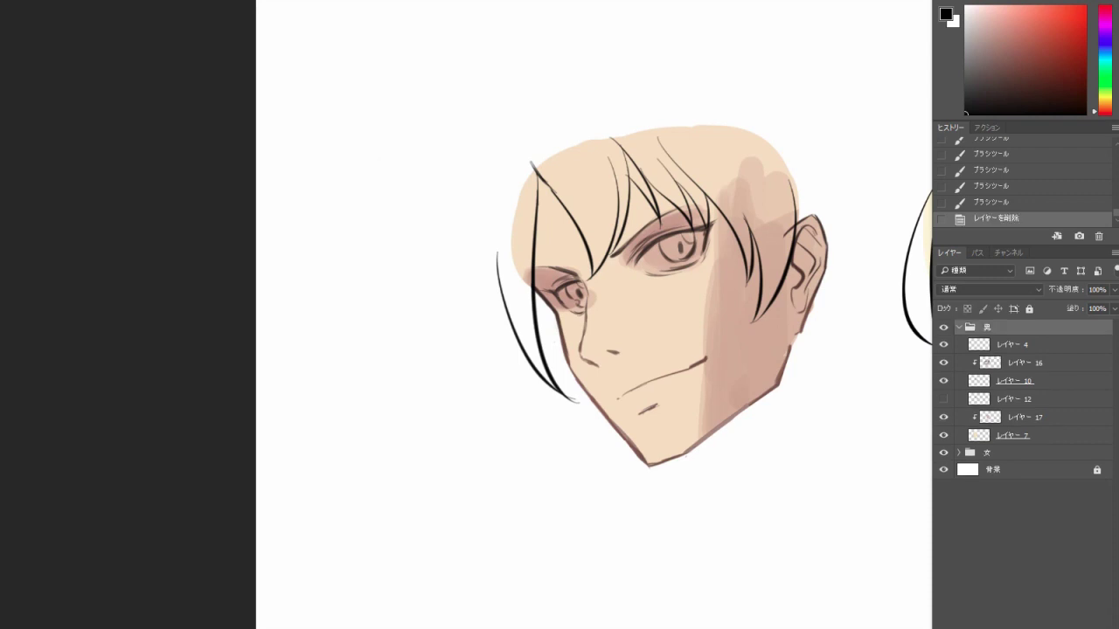
click(943, 417)
click(943, 417)
click(1023, 417)
Sample the eye shadow colour and deepen the shading under the man's nearer brow with the 40 px brush.
drag(612, 350, 467, 318)
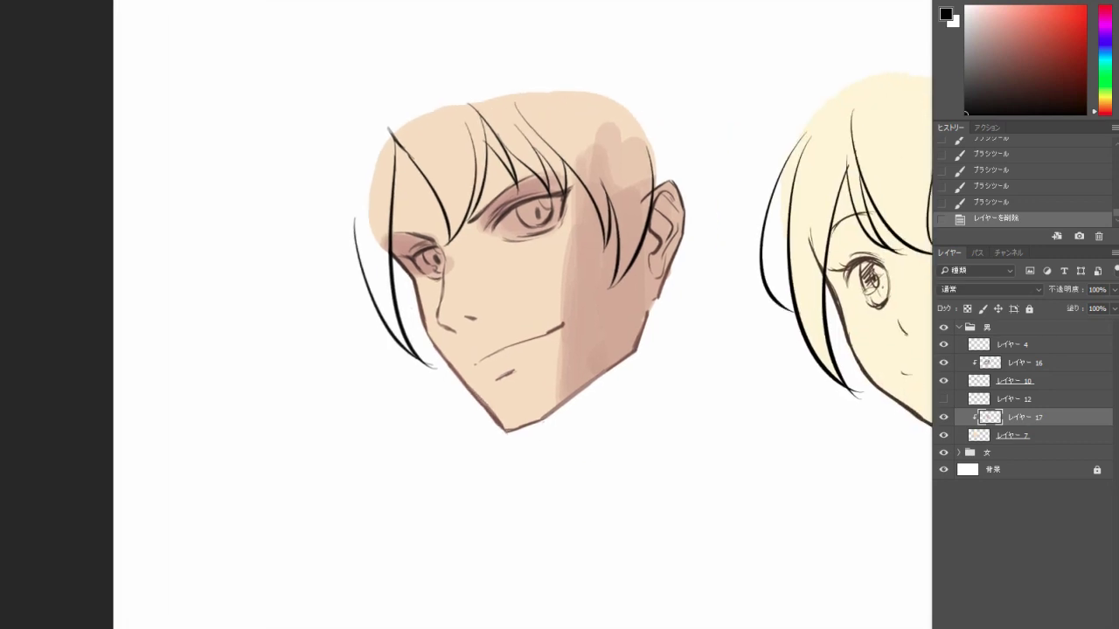
right_click(602, 217)
click(730, 436)
key(Return)
alt+click(514, 198)
drag(548, 178, 568, 170)
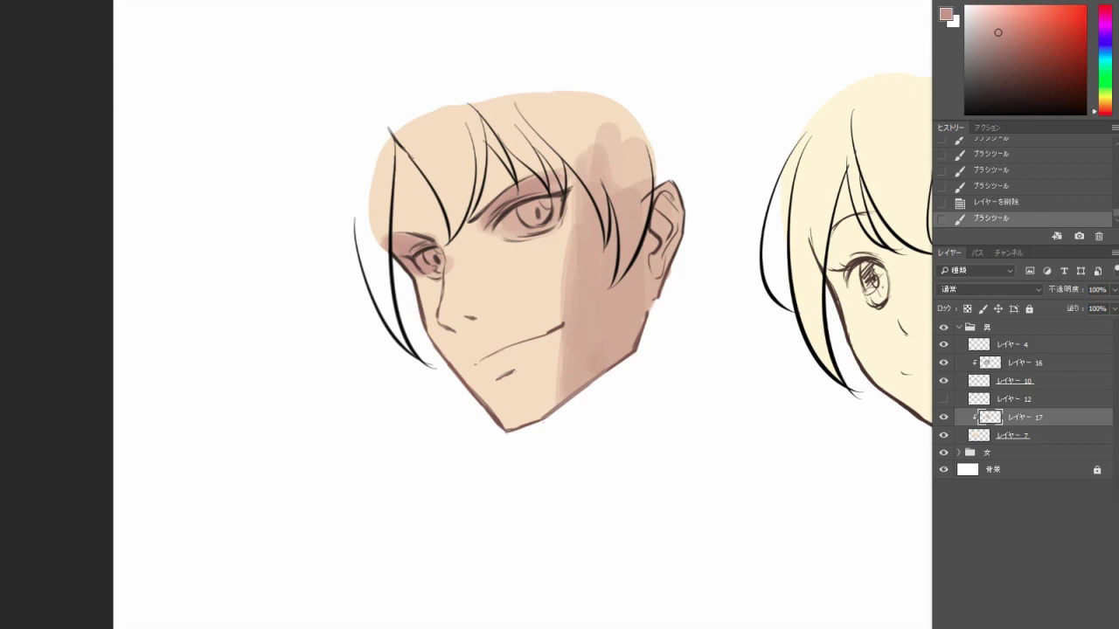
drag(524, 349, 547, 336)
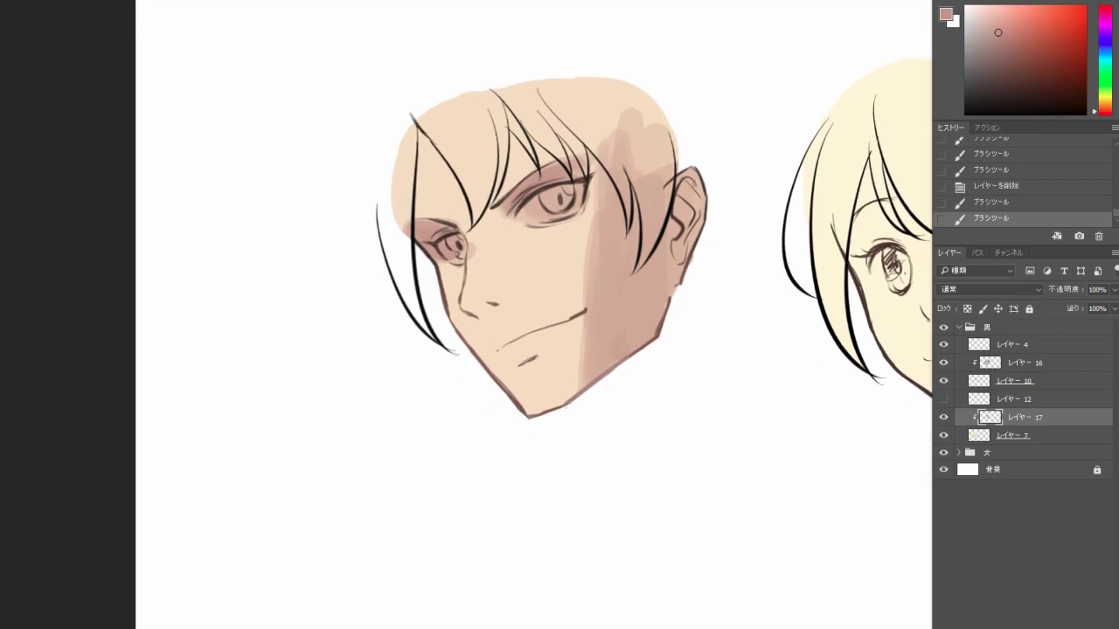
On a new layer above レイヤー 17, sketch the man's nose in black as a simple block with a front plane and underside.
key(ctrl+shift+alt+n)
key(d)
right_click(701, 189)
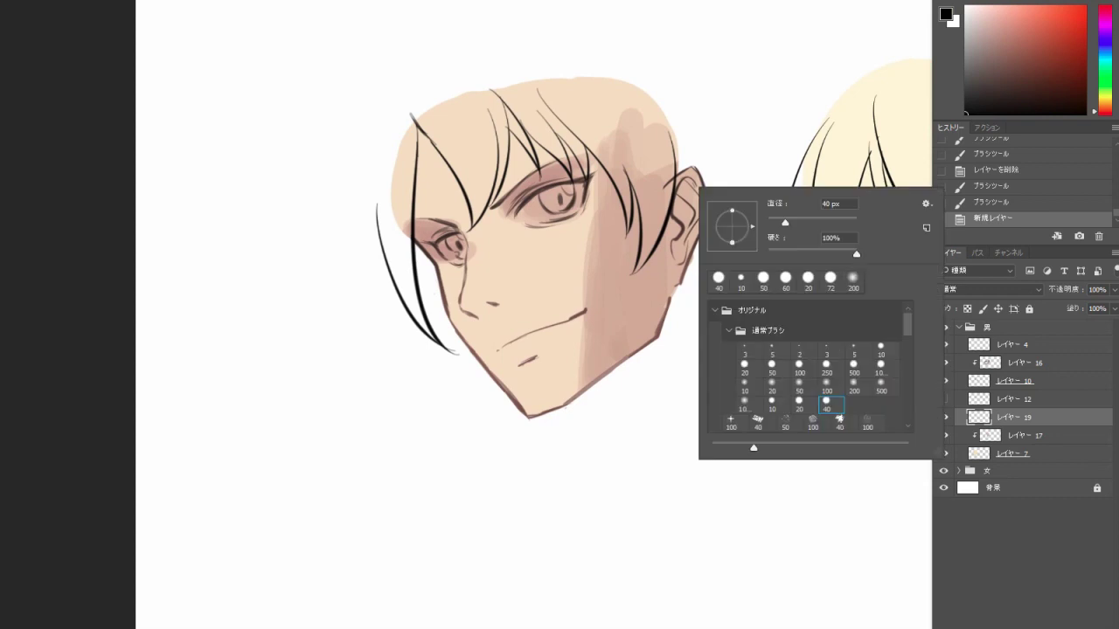
key(Return)
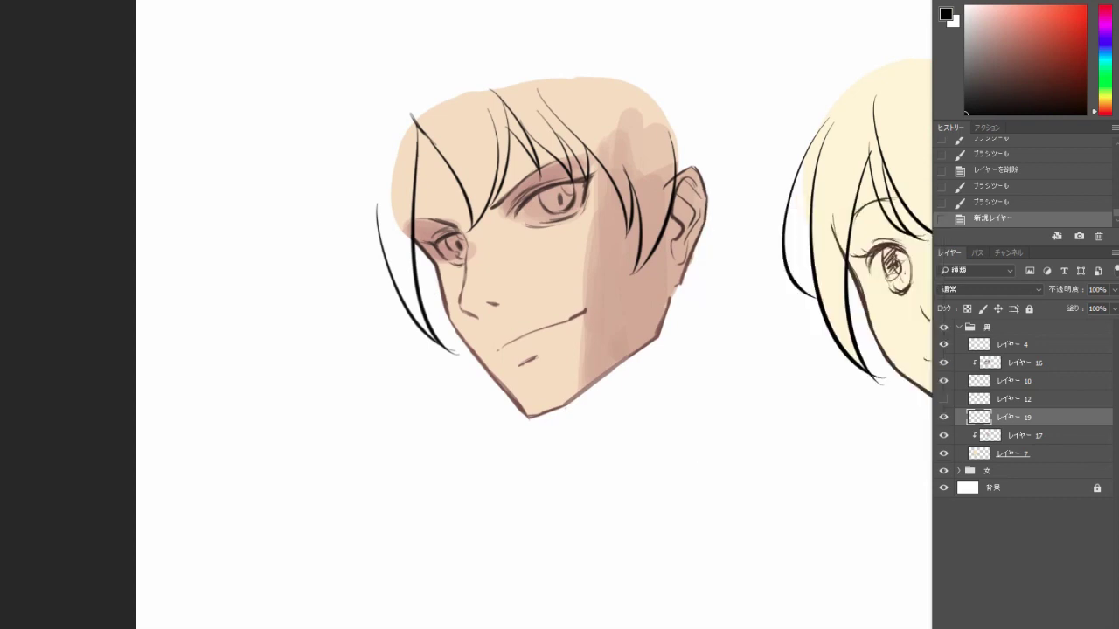
drag(458, 225, 478, 267)
key(ctrl+z)
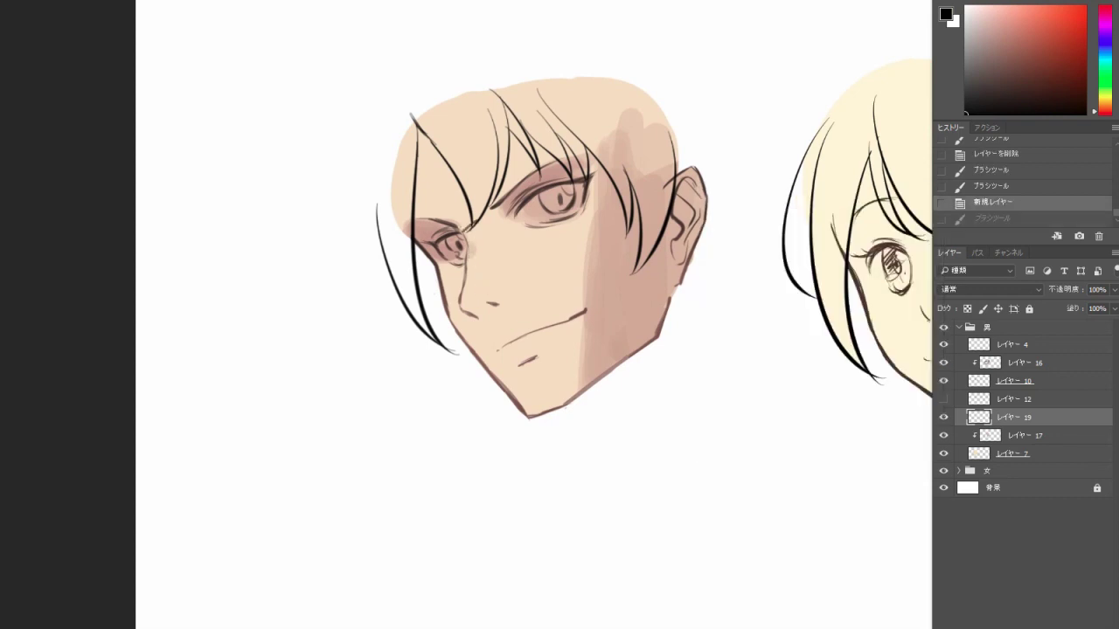
mouse_move(476, 222)
mouse_down()
mouse_move(487, 292)
mouse_move(462, 289)
mouse_move(463, 307)
mouse_up()
mouse_move(469, 292)
mouse_down()
mouse_move(489, 306)
mouse_move(480, 318)
mouse_move(502, 306)
mouse_up()
drag(481, 227, 508, 304)
key(ctrl+0)
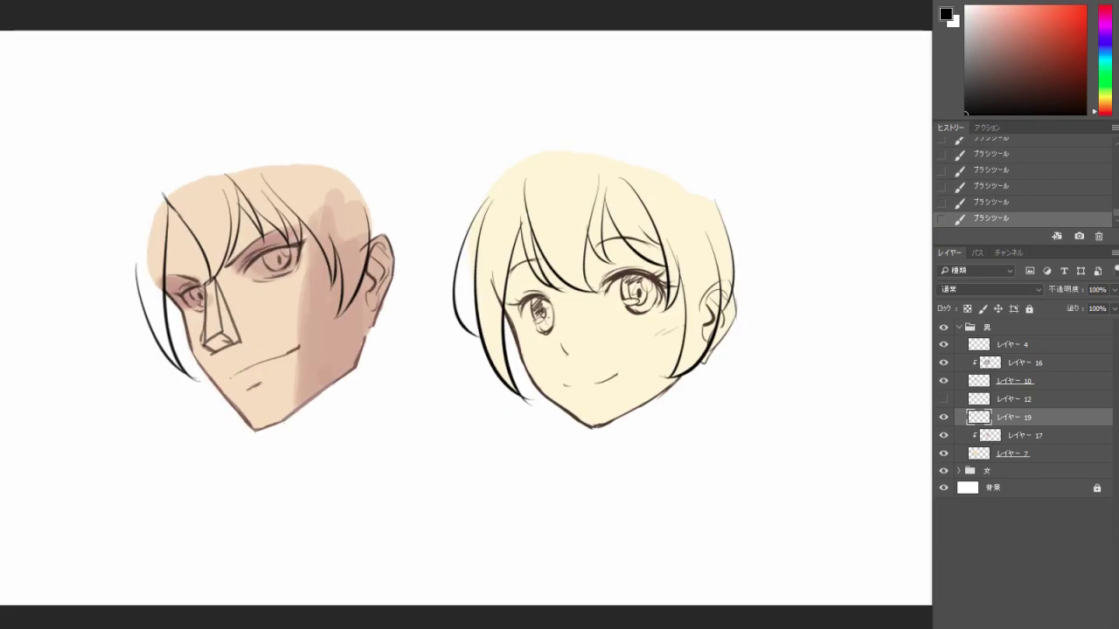
Hatch the side and underside planes of the nose block, and delete the guide sketch layer.
key(ctrl+plus)
scroll(465, 315, left, 2)
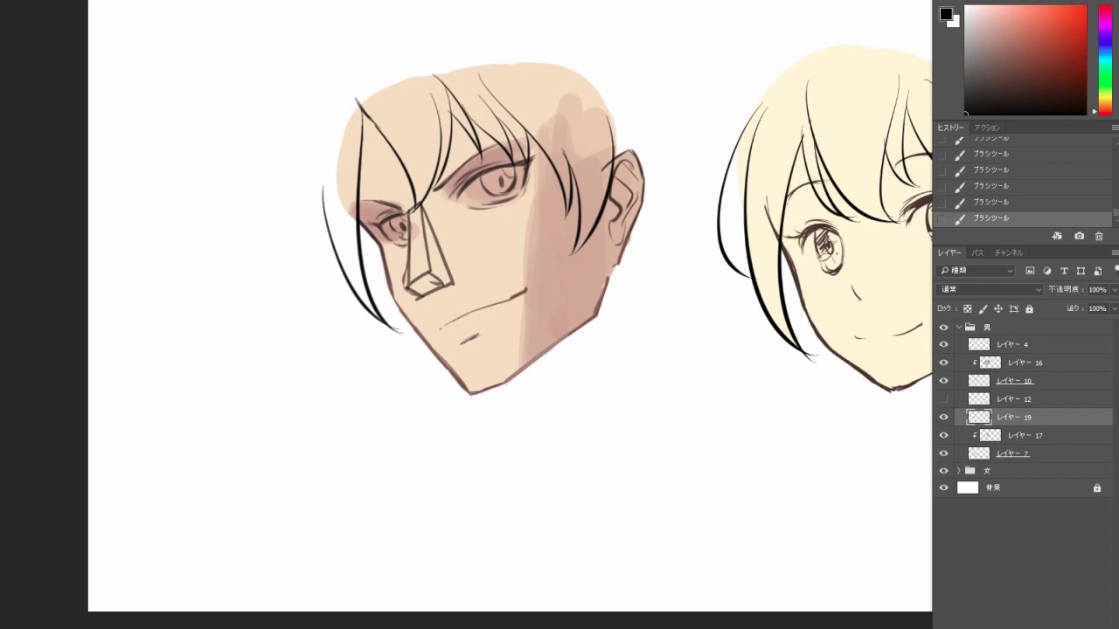
mouse_move(425, 212)
mouse_down()
mouse_move(437, 255)
mouse_move(418, 285)
mouse_move(443, 280)
mouse_up()
drag(416, 282, 440, 271)
drag(409, 208, 405, 282)
drag(423, 204, 411, 285)
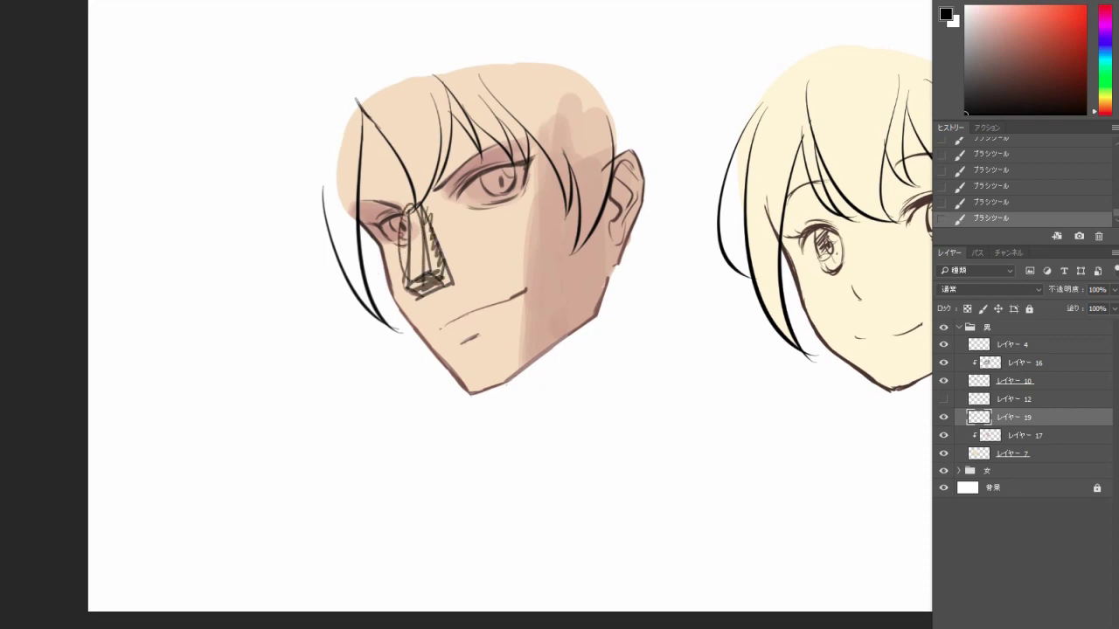
key(ctrl+z)
key(Delete)
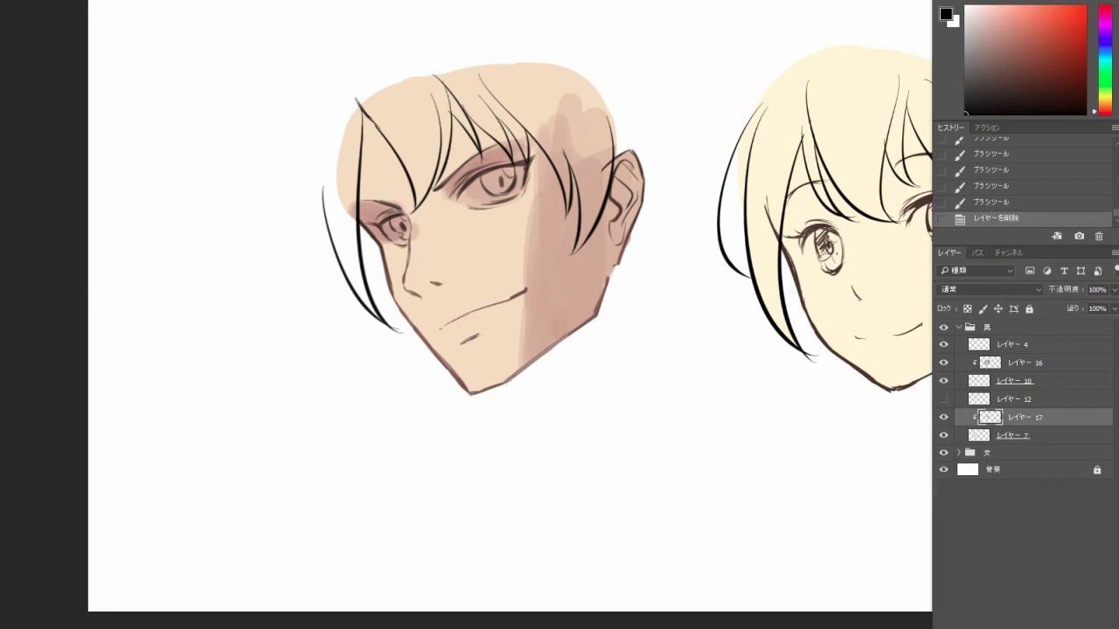
Shade the side plane of the man's nose from the inner brow down to the nostril in muted pink on レイヤー 17.
right_click(624, 174)
click(665, 263)
key(Return)
click(997, 63)
mouse_move(473, 163)
mouse_down()
mouse_move(428, 210)
mouse_move(430, 280)
mouse_up()
key(ctrl+z)
click(997, 33)
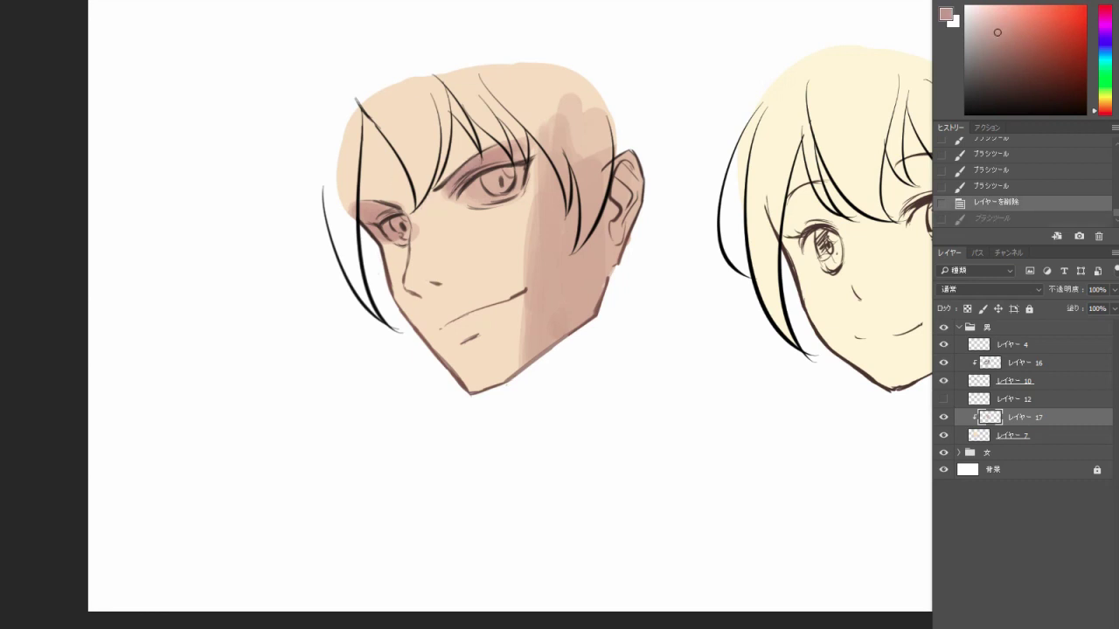
mouse_move(447, 190)
mouse_down()
mouse_move(432, 203)
mouse_move(436, 261)
mouse_up()
mouse_move(434, 190)
mouse_down()
mouse_move(430, 285)
mouse_move(439, 261)
mouse_up()
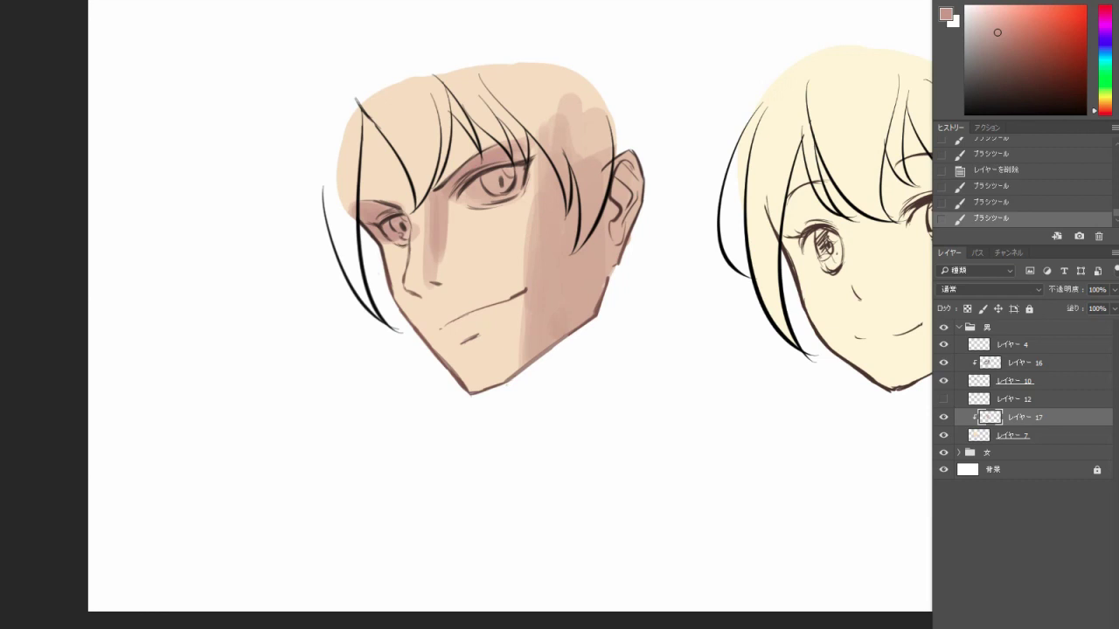
Shade the underside of the man's nose and widen the nose shadow with a lighter band toward the cheek.
mouse_move(447, 205)
mouse_down()
mouse_move(447, 277)
mouse_move(426, 285)
mouse_move(443, 288)
mouse_up()
key(ctrl+z)
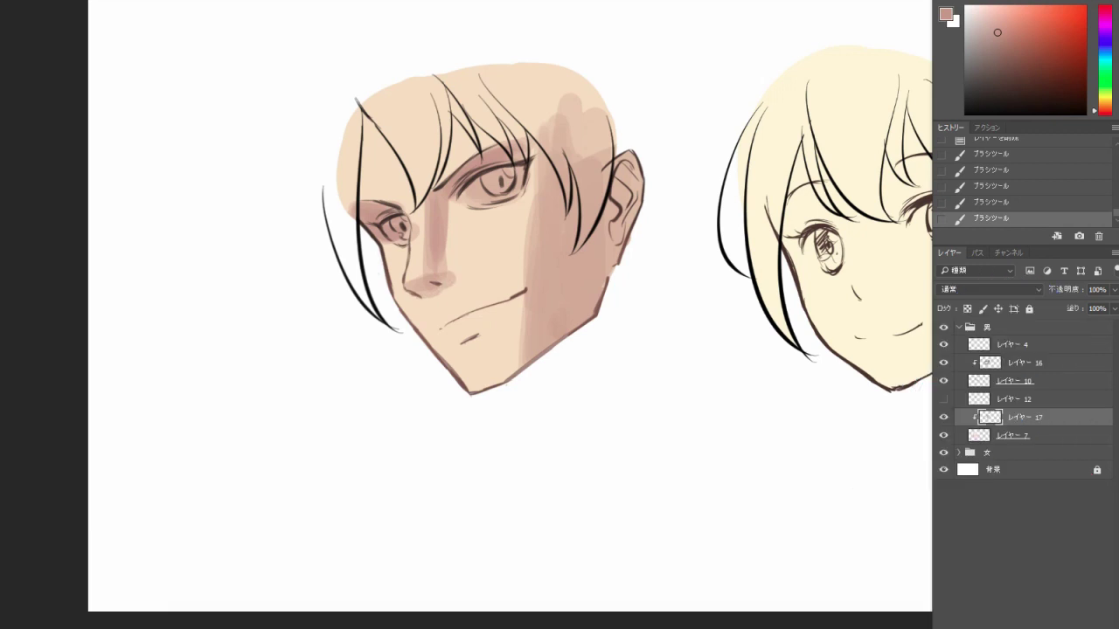
mouse_move(451, 204)
mouse_down()
mouse_move(449, 264)
mouse_move(471, 310)
mouse_up()
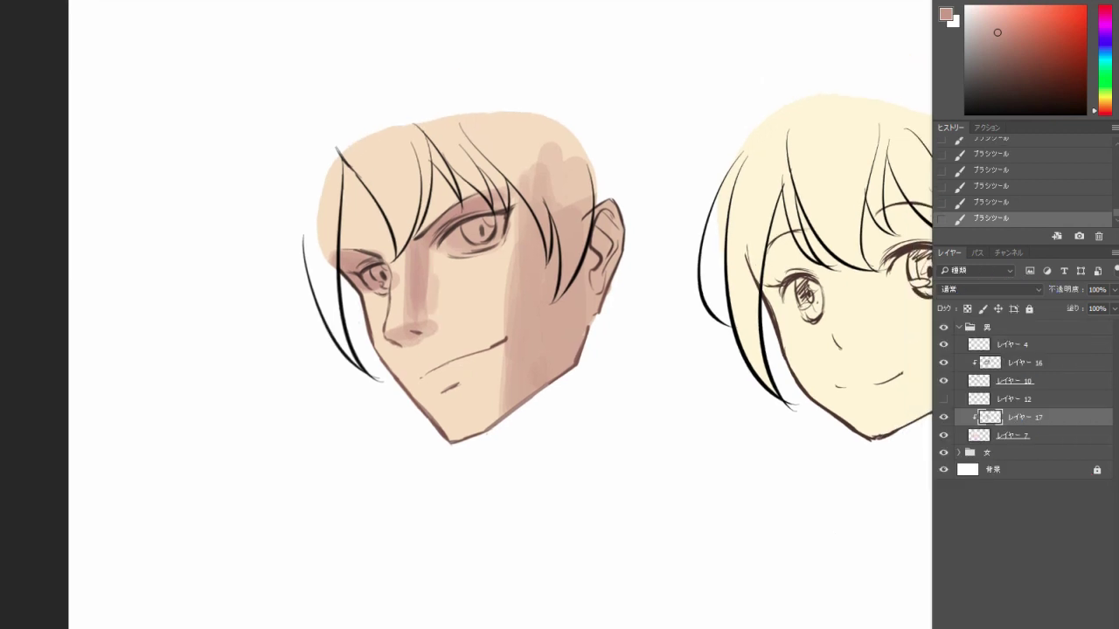
Add faint shadow strokes to the man's forehead between the strands of his bangs.
mouse_move(342, 175)
mouse_down()
mouse_move(351, 245)
mouse_move(355, 199)
mouse_move(374, 175)
mouse_move(372, 248)
mouse_move(388, 252)
mouse_up()
key(ctrl+z)
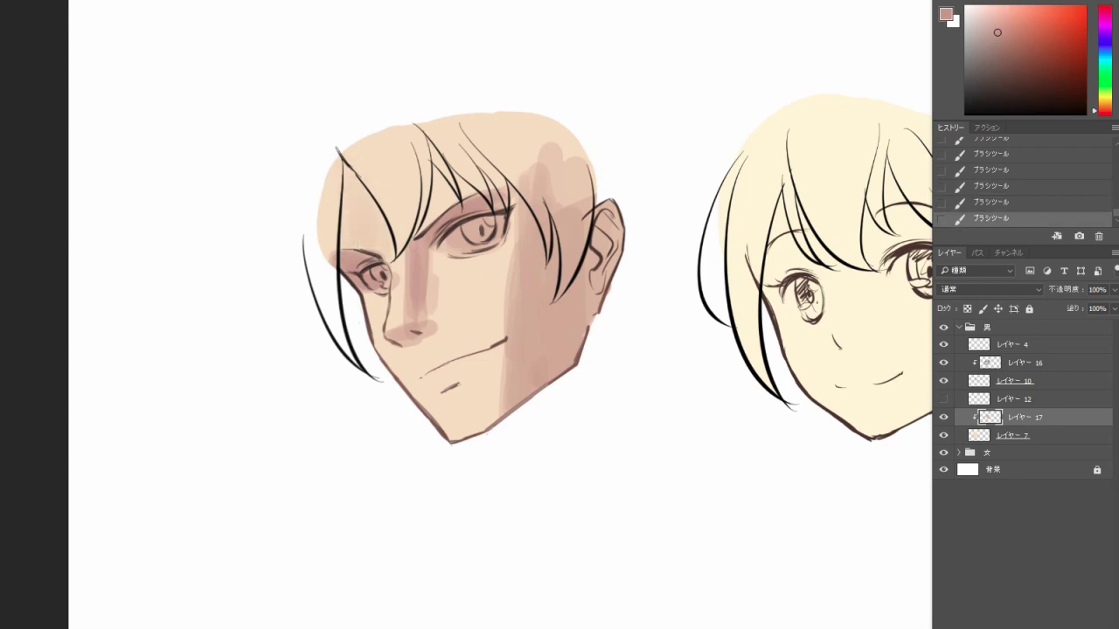
mouse_move(437, 157)
mouse_down()
mouse_move(440, 213)
mouse_move(461, 175)
mouse_move(478, 182)
mouse_up()
drag(524, 350, 500, 311)
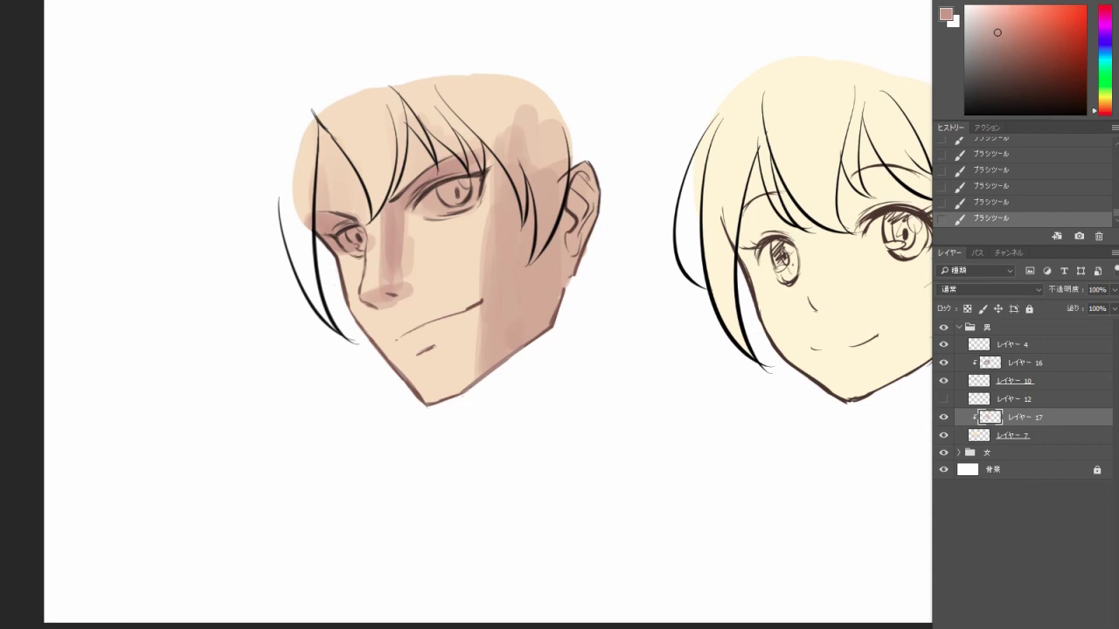
mouse_move(611, 263)
mouse_down()
mouse_move(385, 307)
mouse_move(411, 280)
mouse_move(611, 253)
mouse_up()
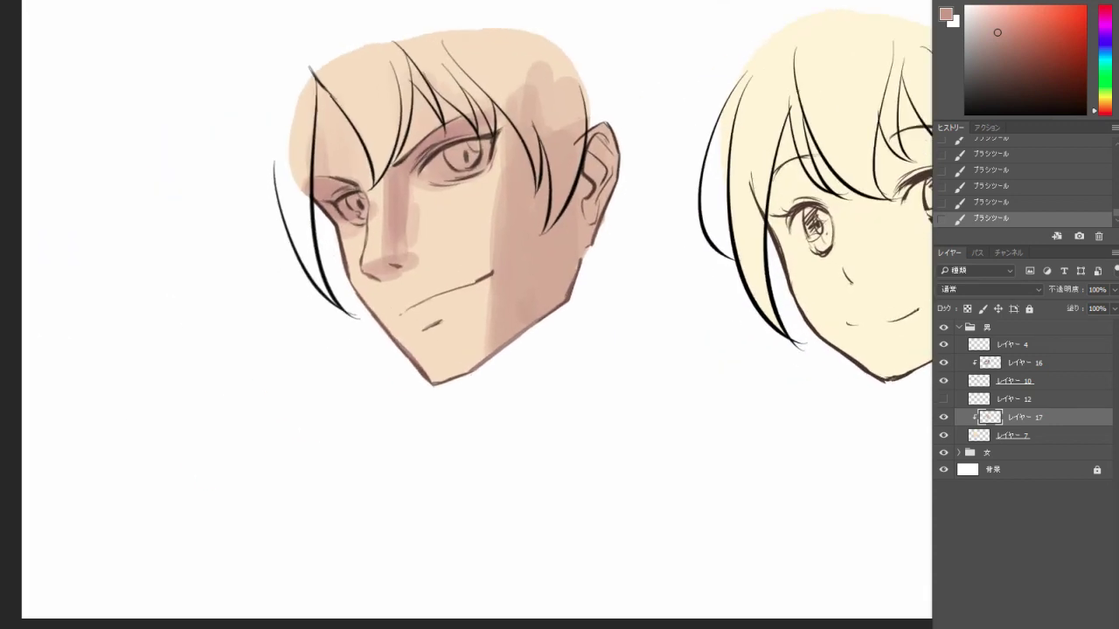
Shade the man's upper lip with a thin shadow band along the top of the mouth line.
scroll(471, 214, up, 2)
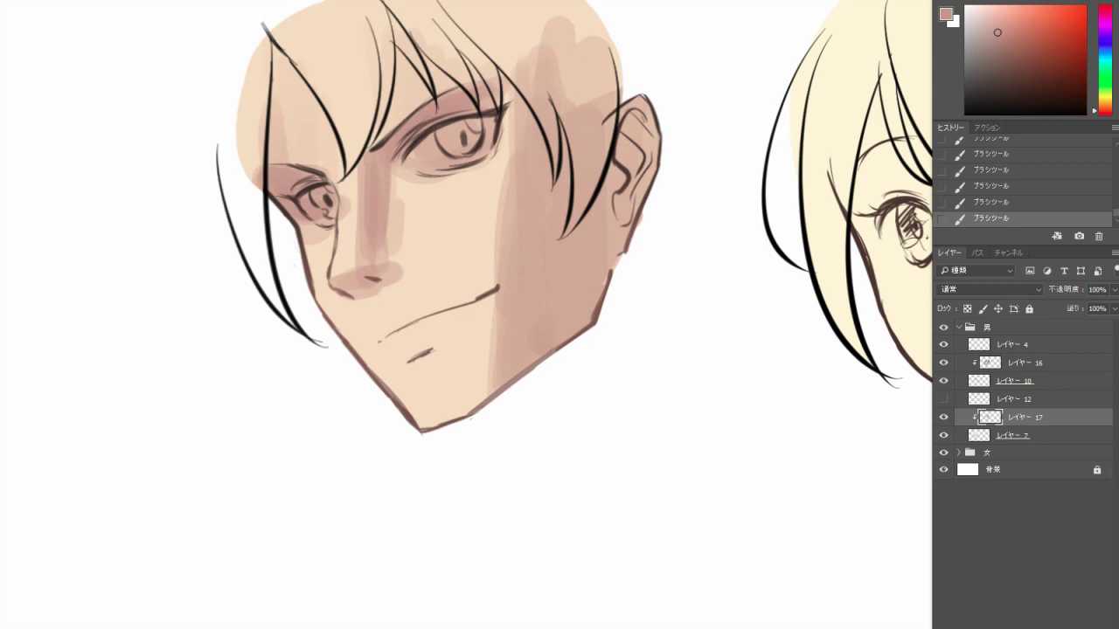
scroll(402, 305, up, 1)
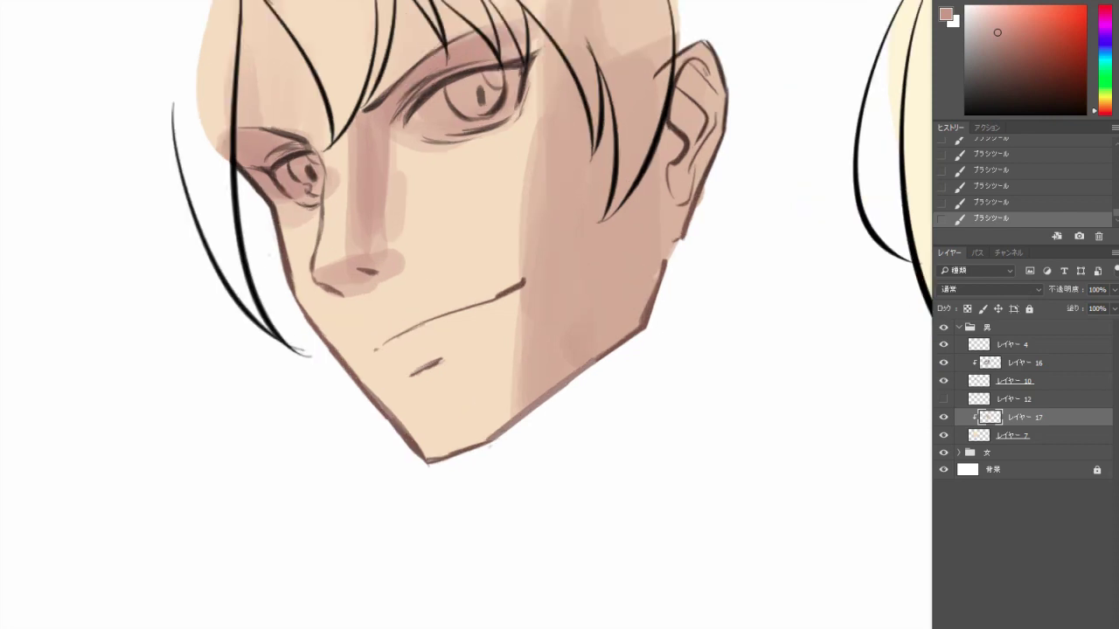
drag(383, 344, 421, 318)
key(ctrl+z)
key(ctrl+z)
drag(376, 348, 456, 304)
key(ctrl+z)
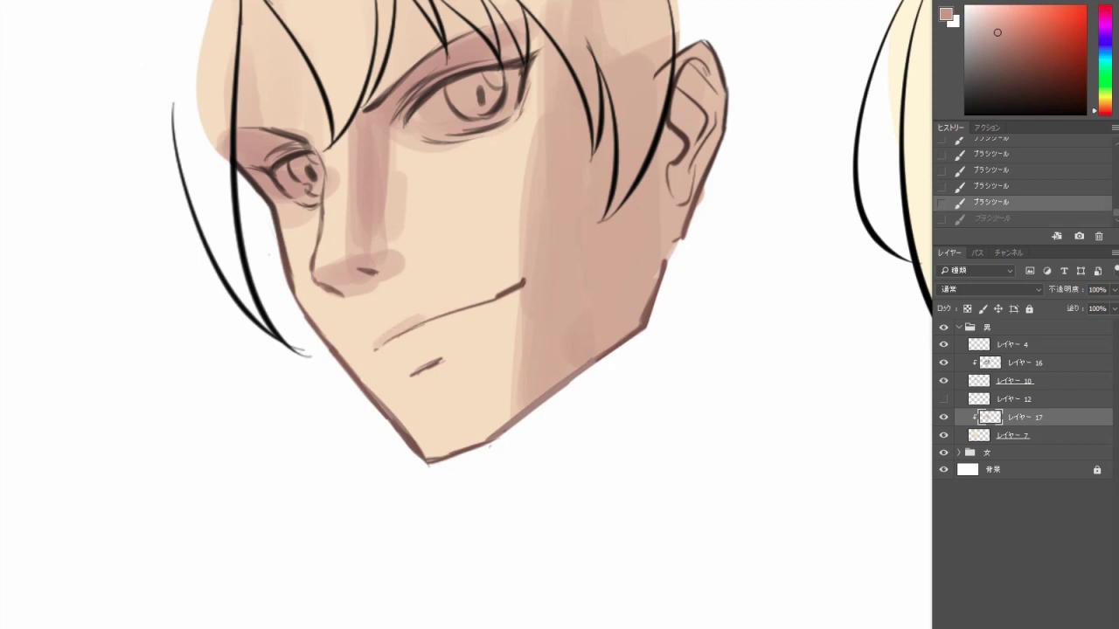
drag(377, 344, 510, 285)
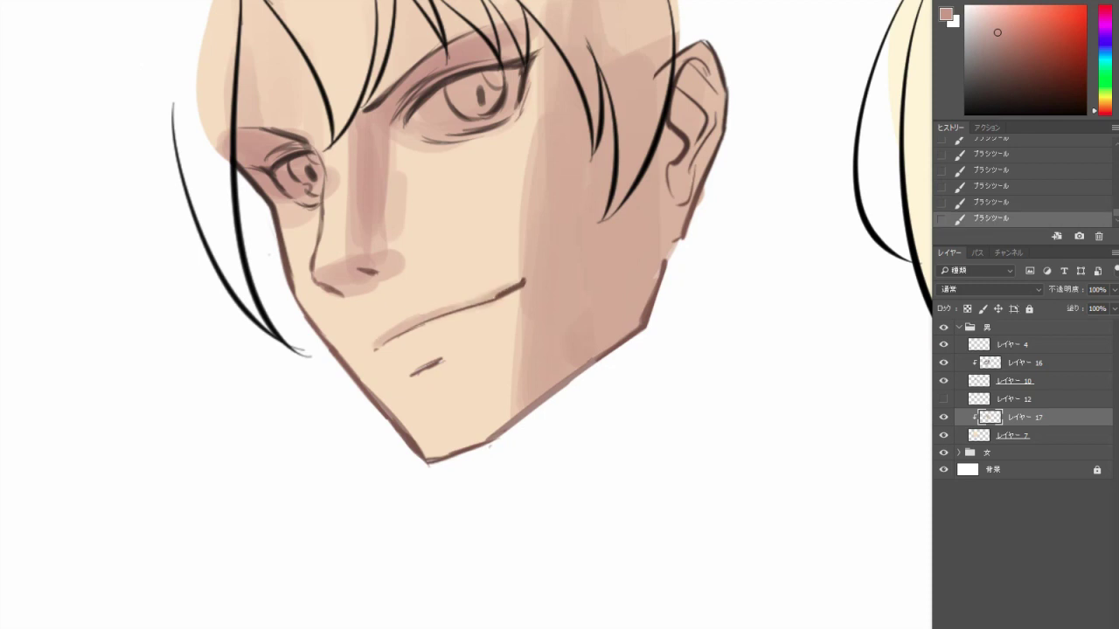
Add a new layer above レイヤー 4 and reset the colours to the default black for a guide sketch.
scroll(466, 262, left, 3)
click(1012, 344)
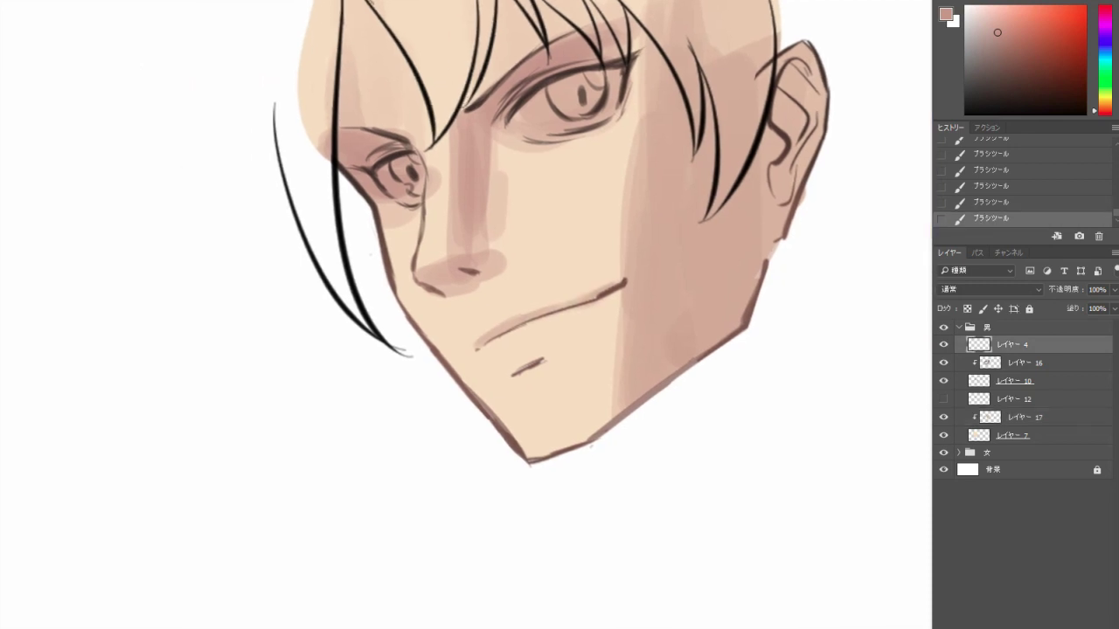
key(ctrl+shift+alt+n)
key(d)
key(Return)
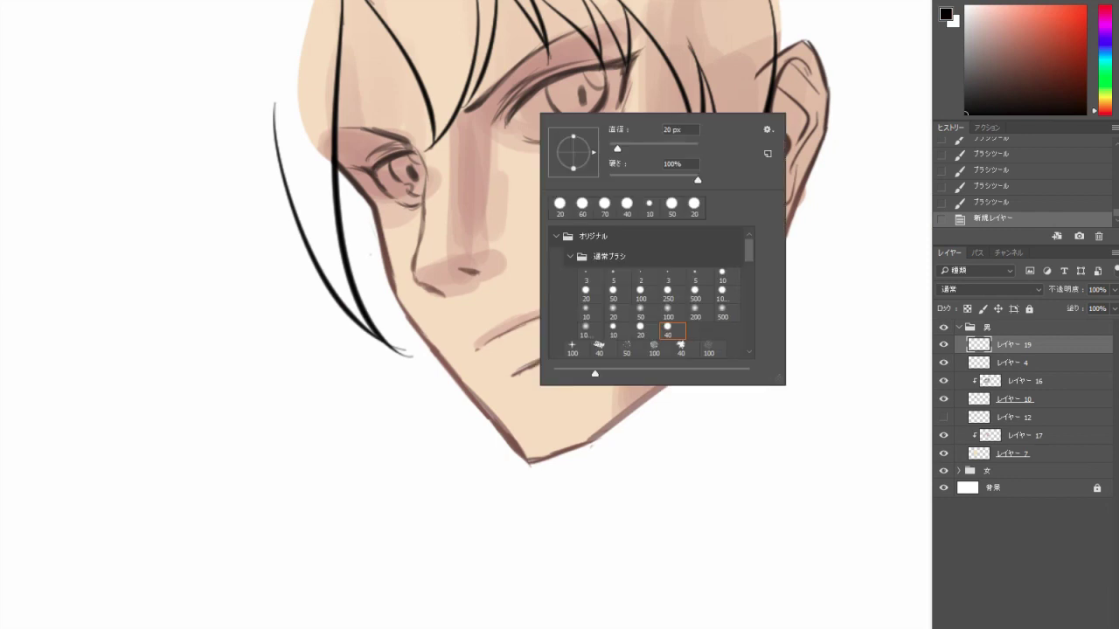
key(Return)
Sketch a black side profile with the brow, nose, lips, chin and jawline on the blank canvas beside the man's face.
drag(128, 102, 115, 171)
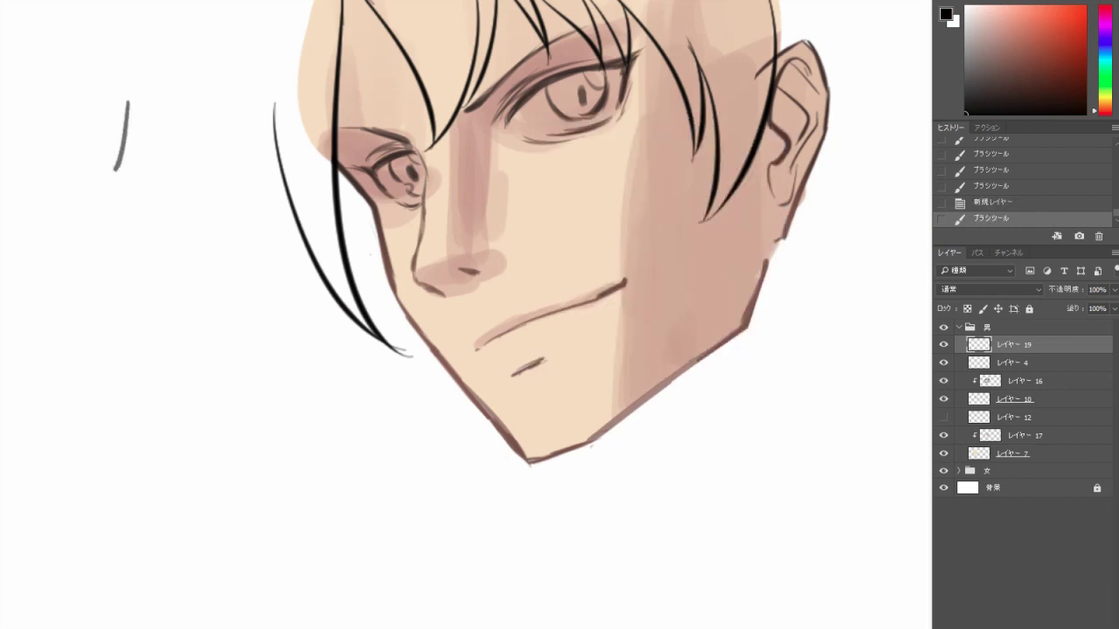
scroll(466, 263, left, 2)
key(ctrl+z)
mouse_move(226, 77)
mouse_down()
mouse_move(224, 160)
mouse_move(175, 246)
mouse_move(258, 261)
mouse_move(254, 301)
mouse_move(352, 253)
mouse_up()
key(ctrl+alt+z)
key(ctrl+alt+z)
key(ctrl+alt+z)
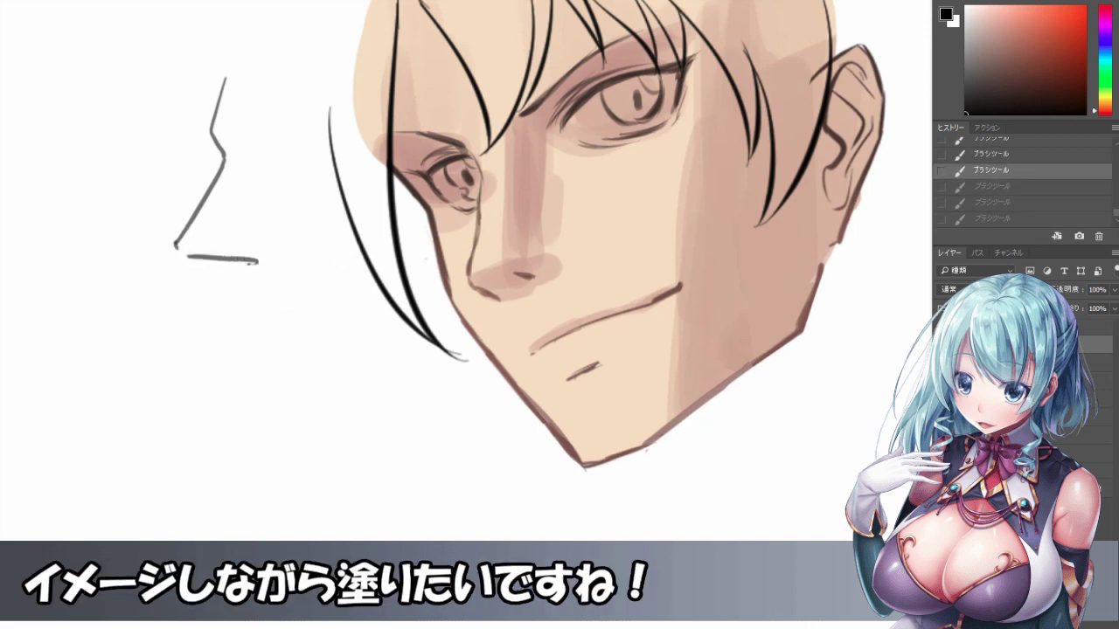
mouse_move(258, 261)
mouse_down()
mouse_move(253, 288)
mouse_move(338, 243)
mouse_up()
mouse_move(265, 288)
mouse_down()
mouse_move(304, 373)
mouse_move(425, 257)
mouse_up()
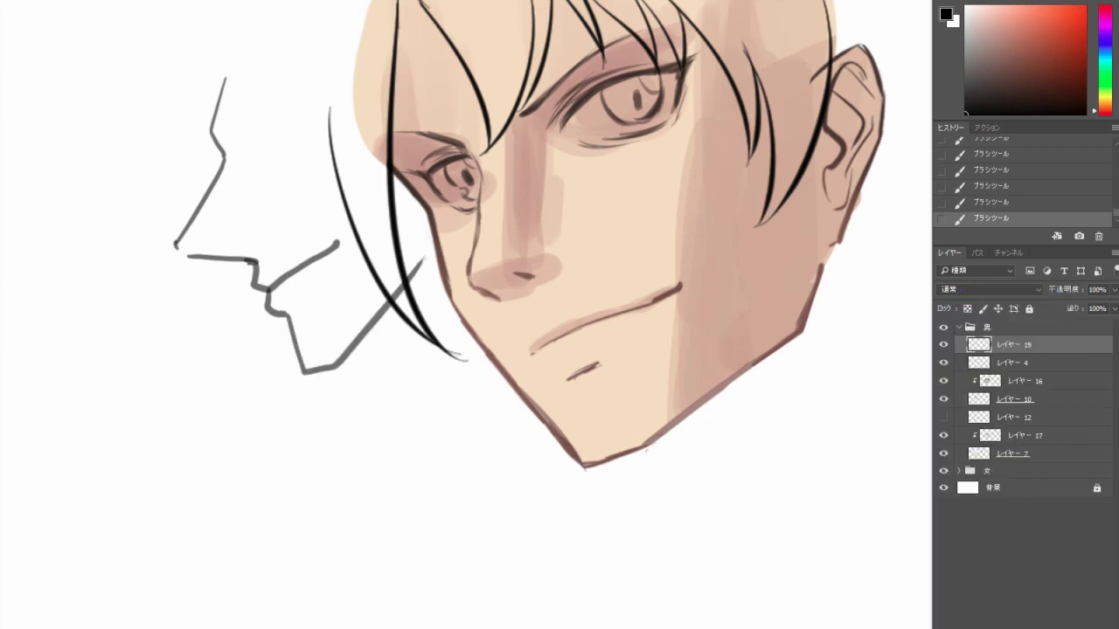
Hatch the profile's upper lip and the area beneath the lower lip, and loop strokes around the lip volumes.
drag(255, 277, 255, 287)
drag(260, 275, 263, 289)
mouse_move(267, 275)
mouse_down()
mouse_move(267, 287)
mouse_move(276, 283)
mouse_up()
drag(284, 265, 284, 274)
mouse_move(273, 311)
mouse_down()
mouse_move(352, 262)
mouse_move(300, 312)
mouse_up()
drag(306, 294, 289, 310)
mouse_move(293, 308)
mouse_down()
mouse_move(284, 314)
mouse_move(325, 244)
mouse_up()
mouse_move(316, 252)
mouse_down()
mouse_move(328, 242)
mouse_move(322, 250)
mouse_up()
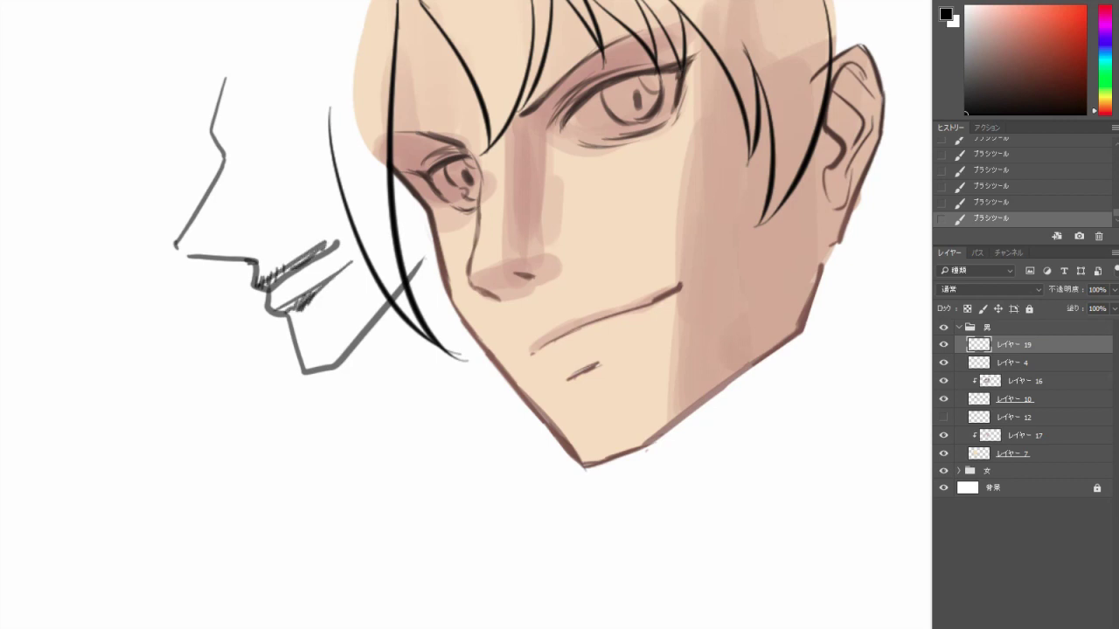
mouse_move(278, 299)
mouse_down()
mouse_move(314, 272)
mouse_move(303, 248)
mouse_up()
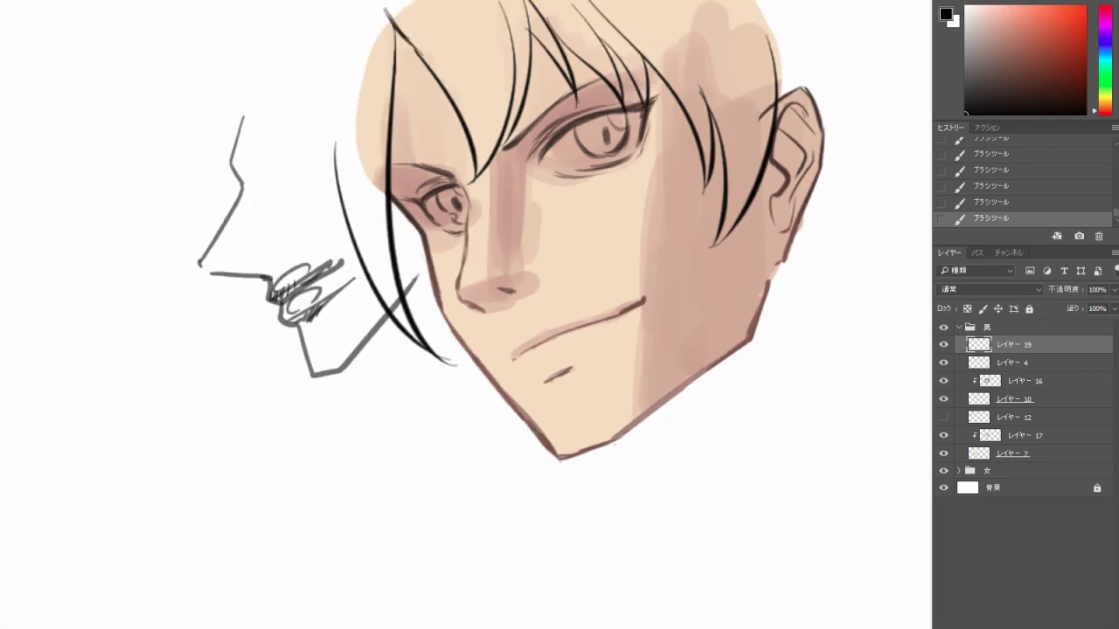
Delete the profile sketch layer and select レイヤー 17.
drag(207, 274, 263, 267)
key(Delete)
click(1013, 417)
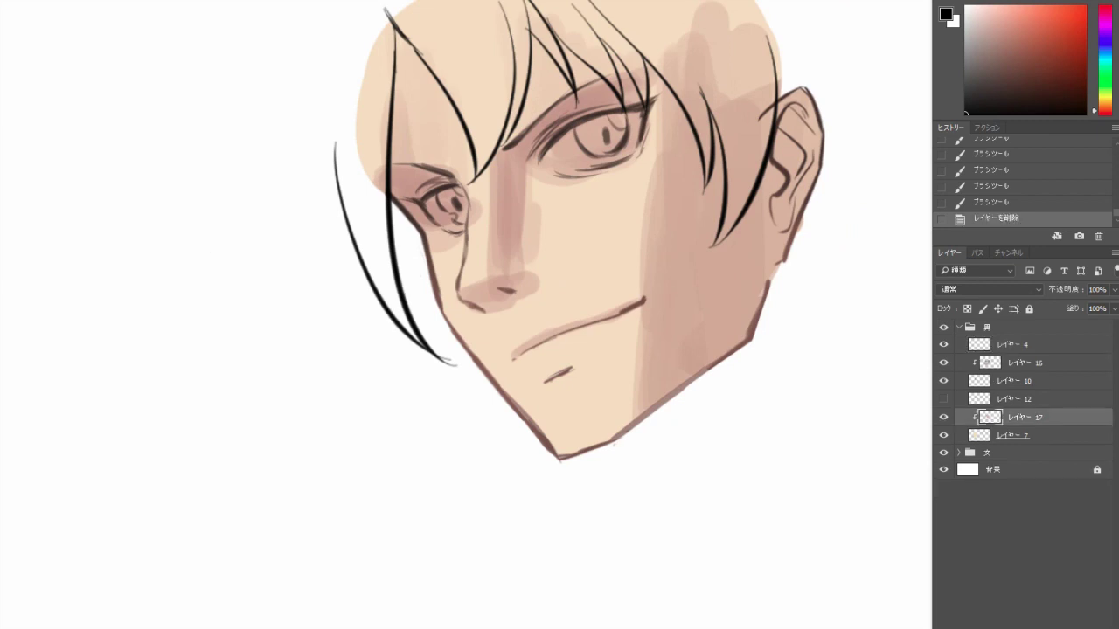
Sample the face's shadow colour and shade the hollow beneath the man's lower lip around the short chin line.
alt+click(516, 160)
right_click(578, 210)
key(Escape)
right_click(582, 234)
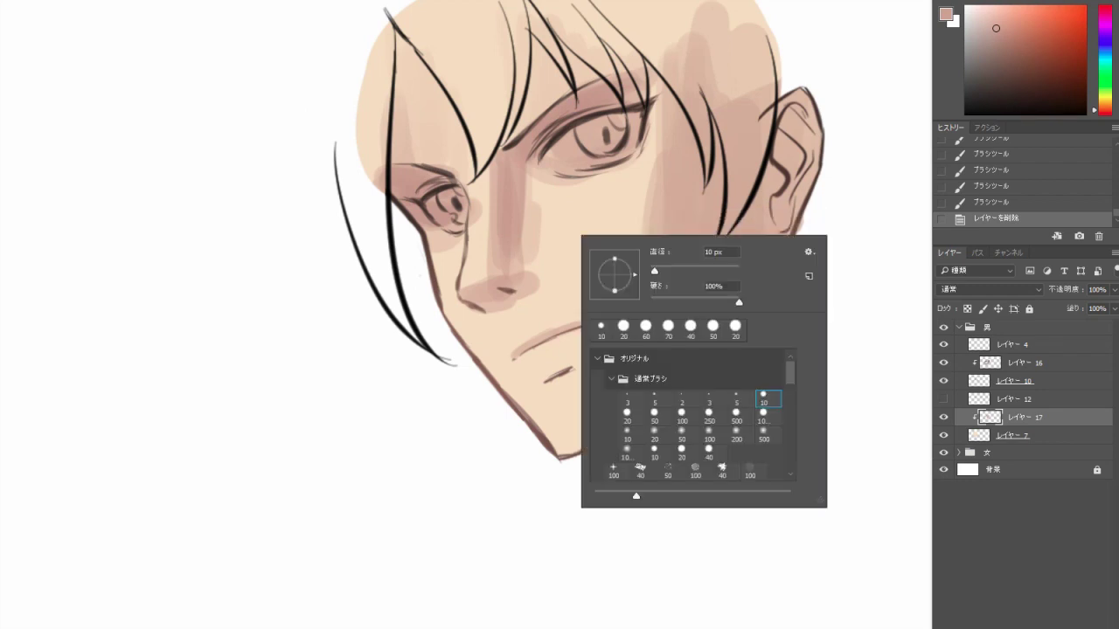
key(Escape)
drag(502, 362, 601, 301)
key(ctrl+z)
scroll(556, 229, up, 1)
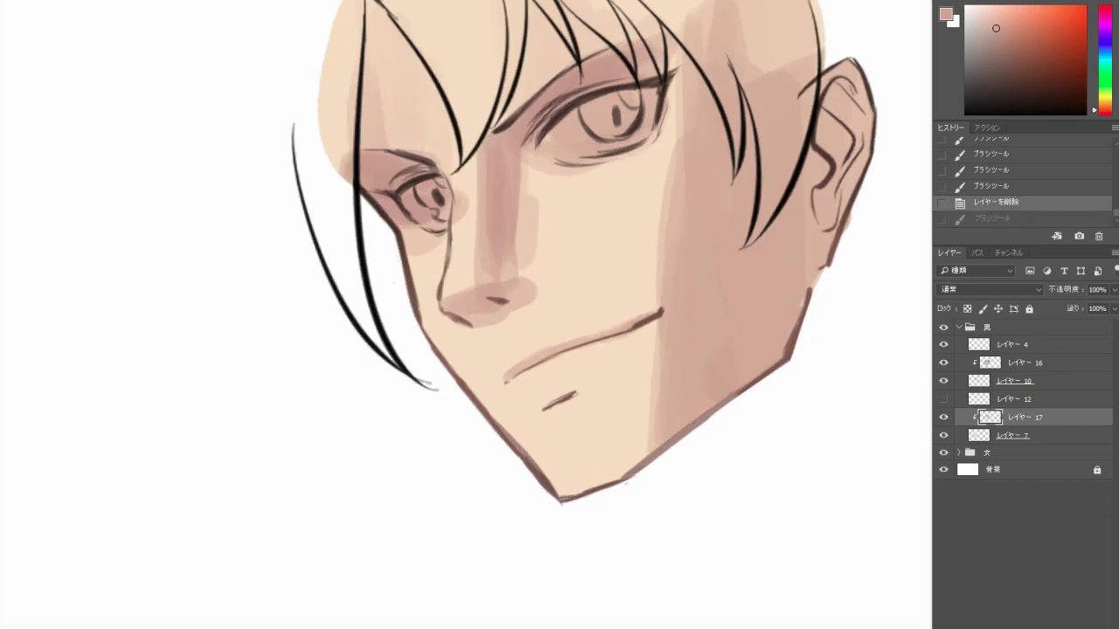
key(ctrl+shift+z)
drag(533, 407, 577, 383)
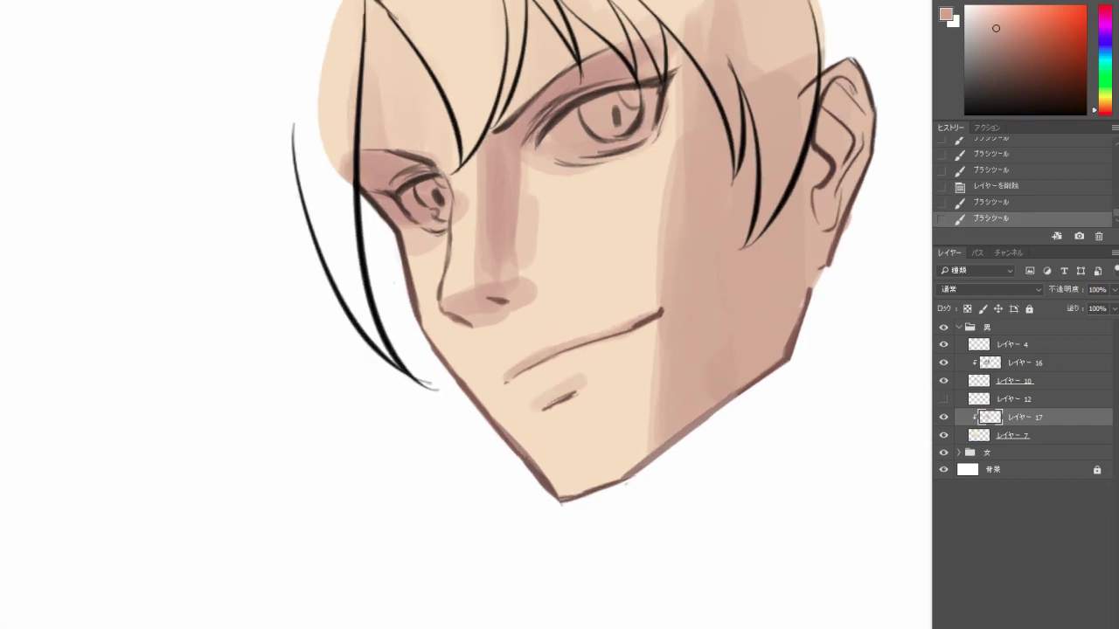
mouse_move(524, 409)
mouse_down()
mouse_move(589, 374)
mouse_move(546, 415)
mouse_move(581, 406)
mouse_up()
Shade along the lower edge of the man's chin, trying and undoing extra strokes over the far cheek and chin.
scroll(650, 398, down, 3)
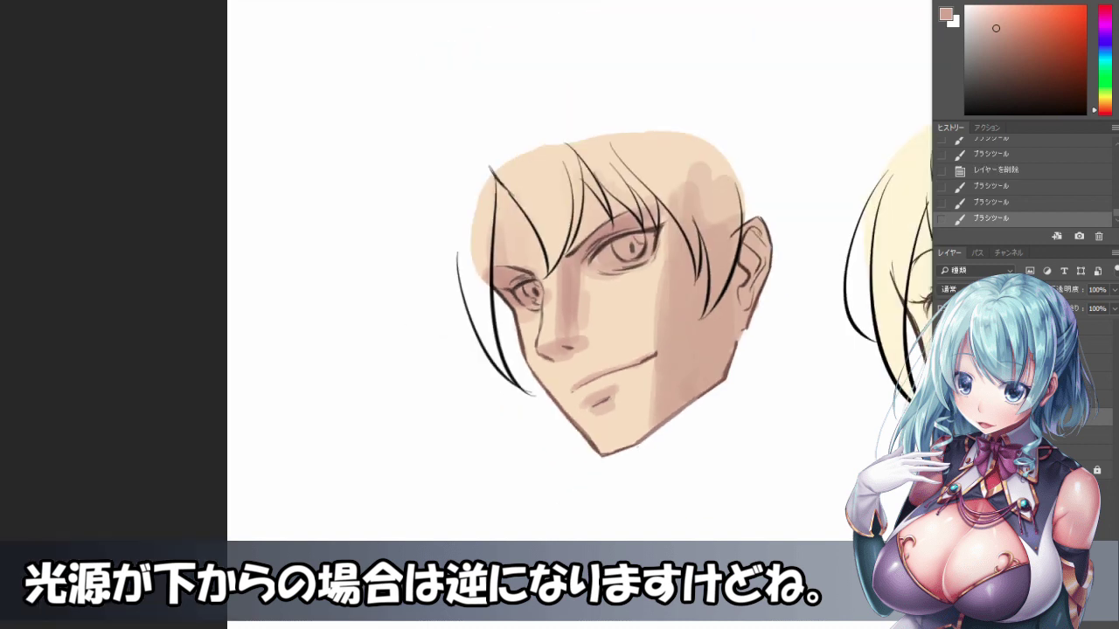
scroll(559, 289, right, 3)
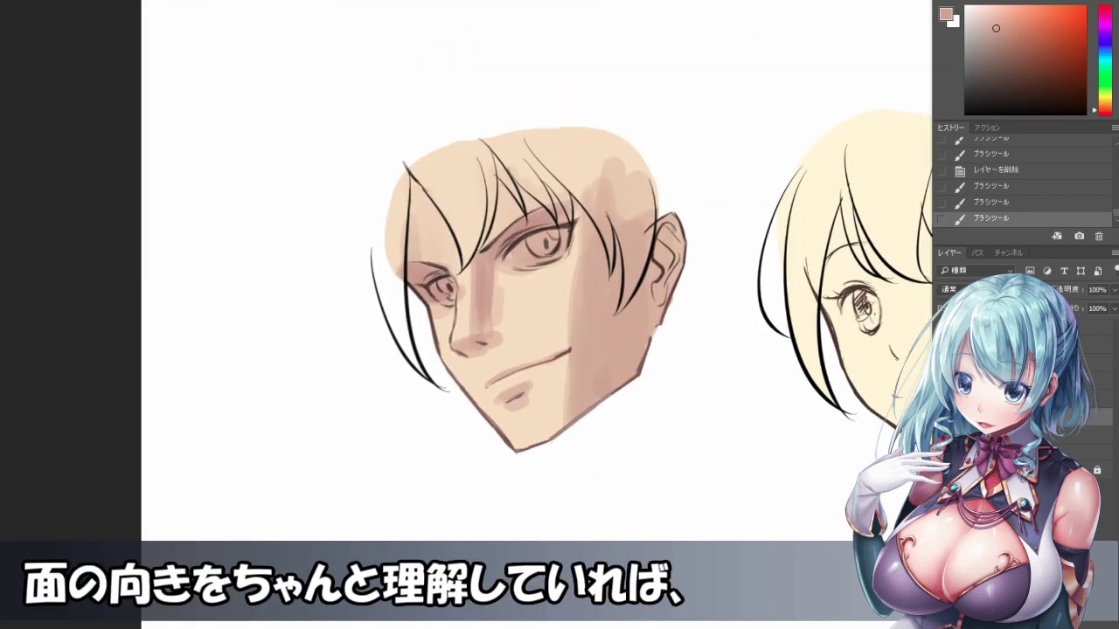
scroll(524, 289, down, 2)
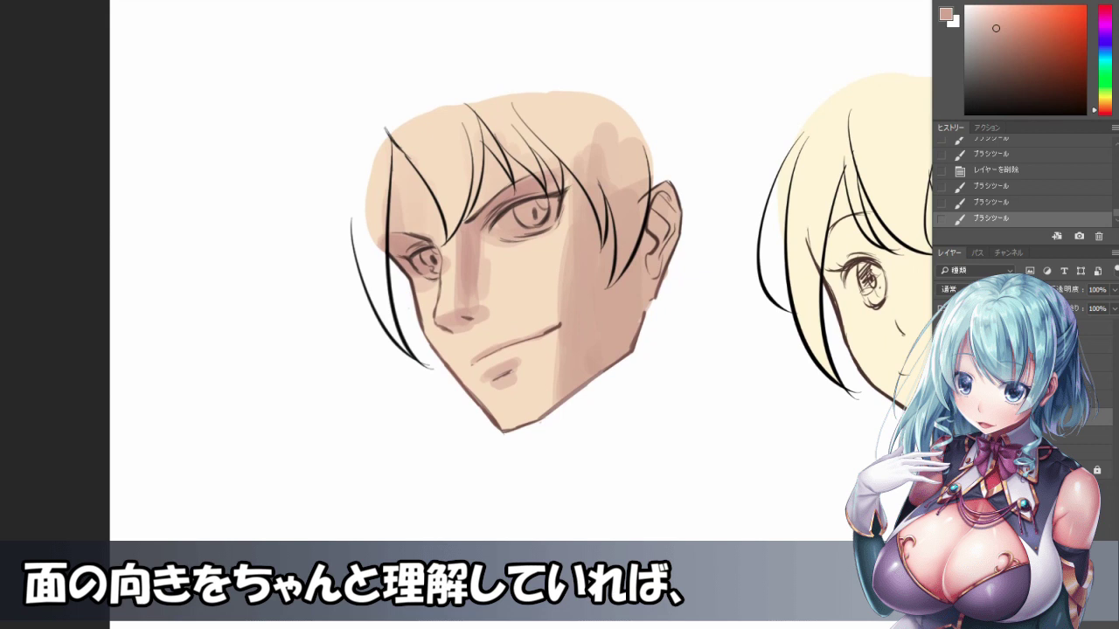
mouse_move(419, 293)
mouse_down()
mouse_move(432, 346)
mouse_move(480, 394)
mouse_up()
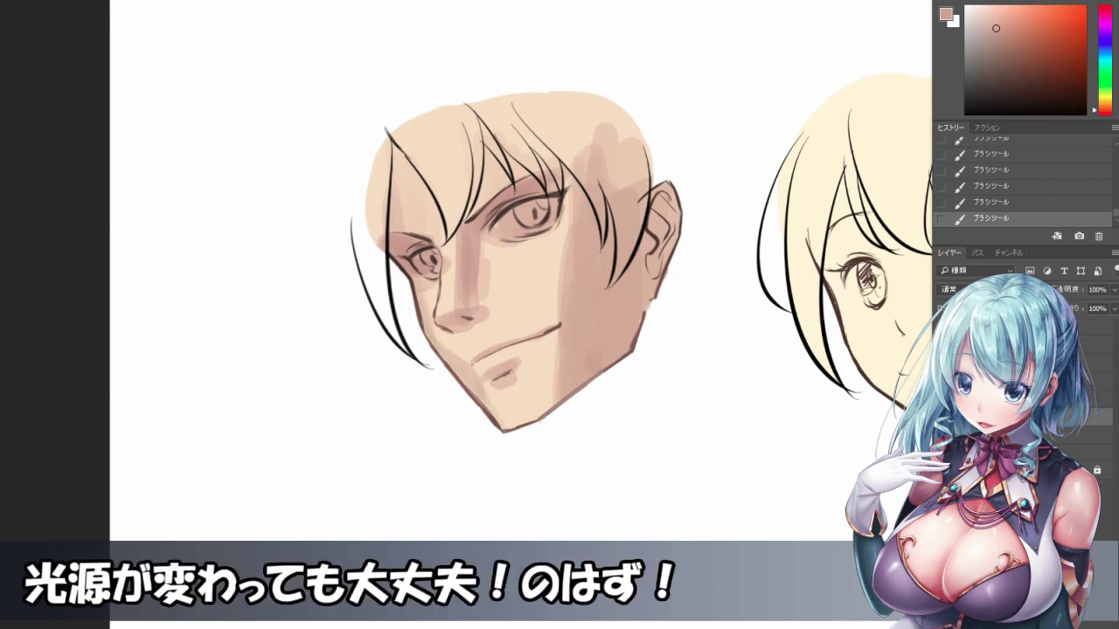
key(ctrl+z)
mouse_move(542, 413)
mouse_down()
mouse_move(551, 391)
mouse_move(507, 425)
mouse_up()
drag(550, 374, 490, 393)
key(ctrl+z)
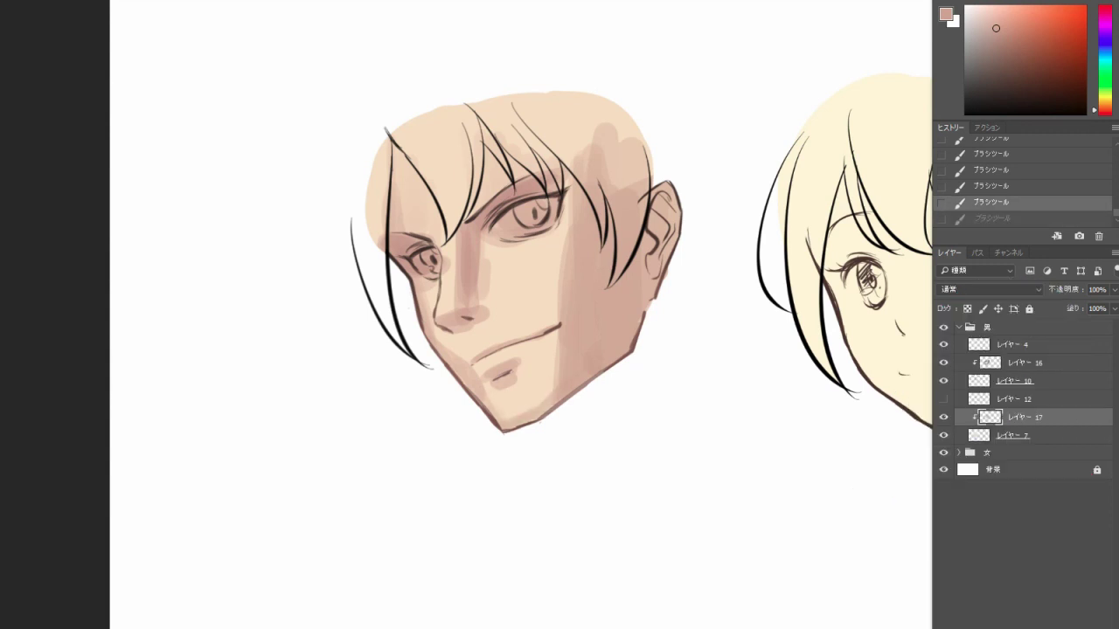
key(ctrl+z)
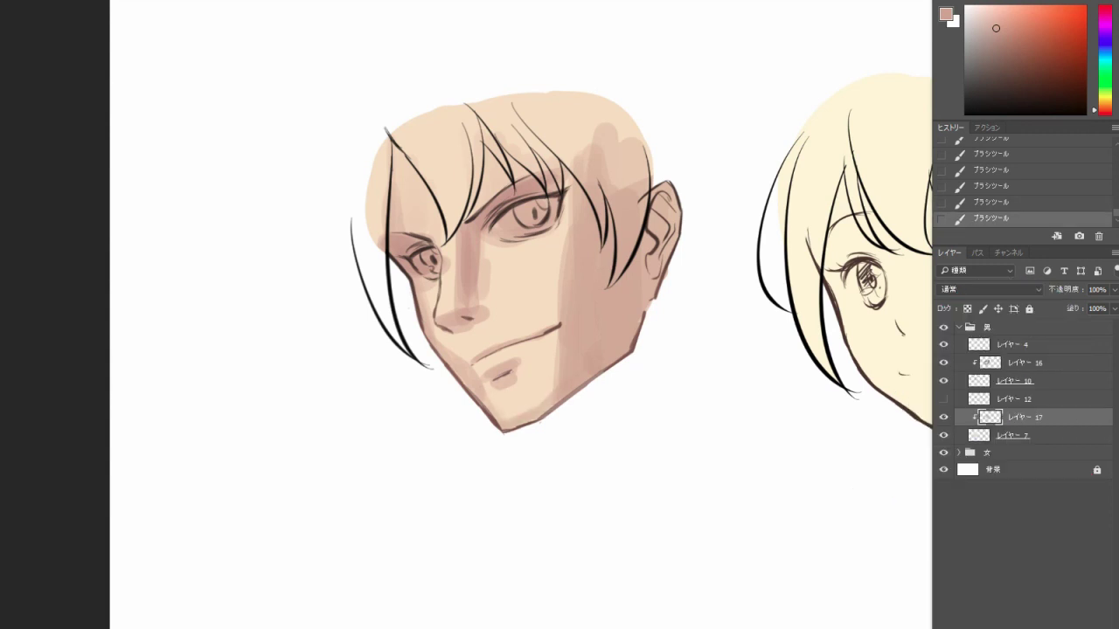
Shade the front of the man's chin and soften the shadow boundary between his front cheek and side plane.
mouse_move(491, 409)
mouse_down()
mouse_move(515, 402)
mouse_move(548, 360)
mouse_move(550, 336)
mouse_move(535, 392)
mouse_up()
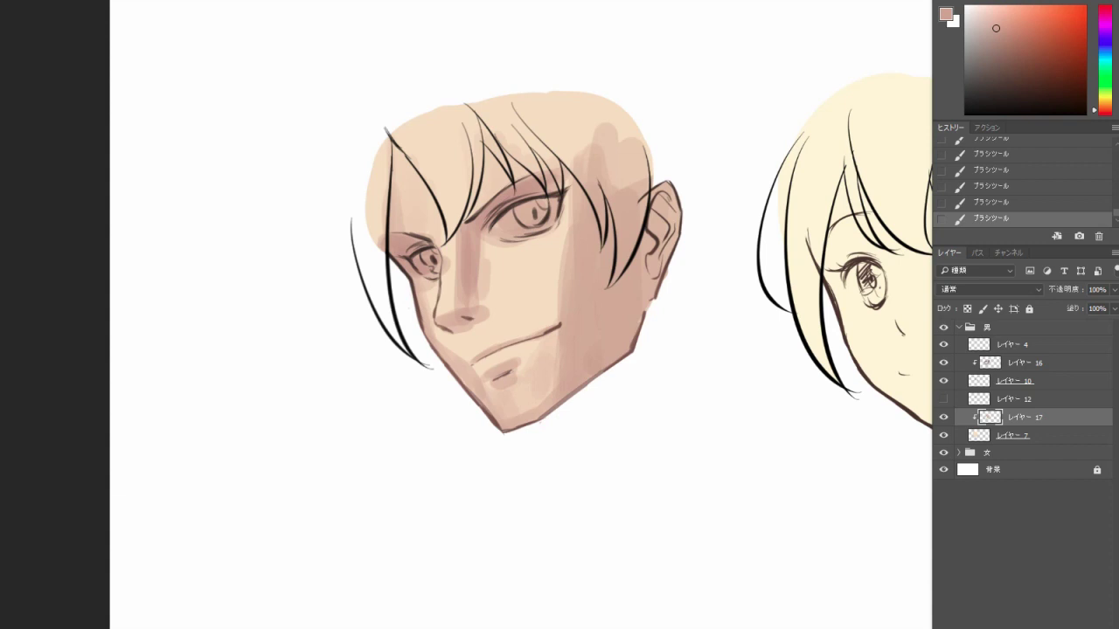
drag(552, 323, 552, 295)
drag(559, 241, 551, 346)
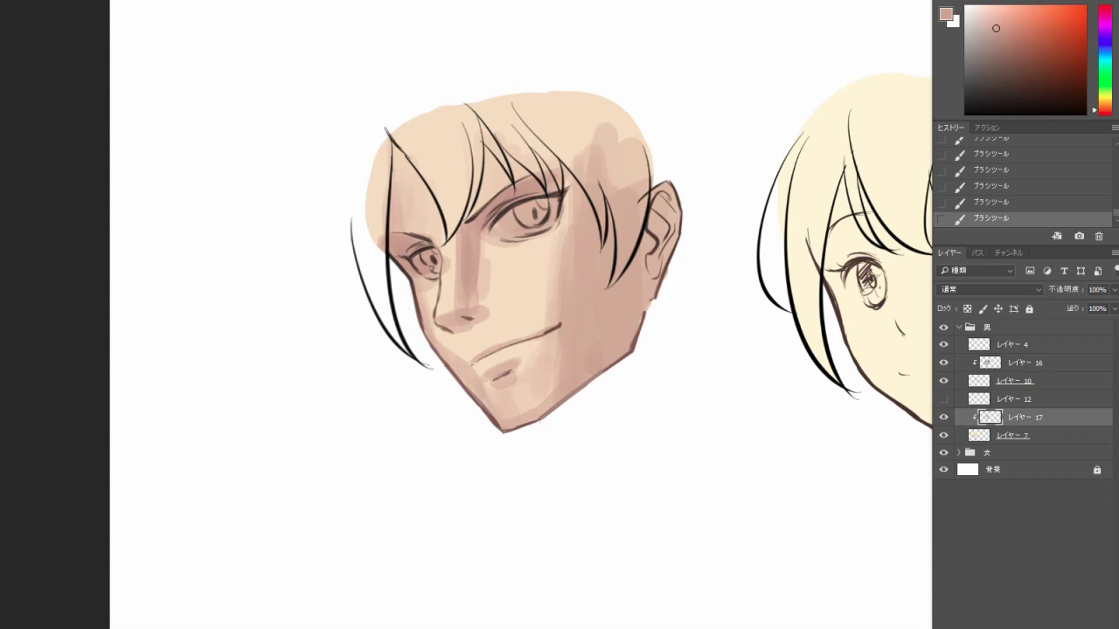
Switch to a darker reddish brown and deepen the shadows between brows and eyes and beside the nose root.
key(ctrl+0)
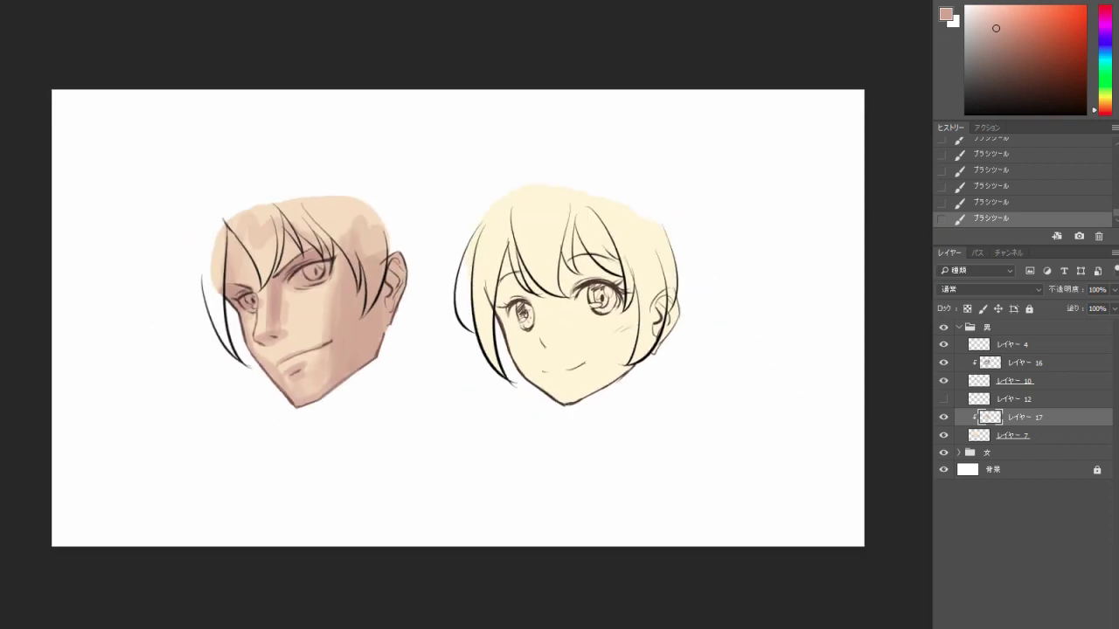
key(ctrl+plus)
scroll(467, 315, left, 3)
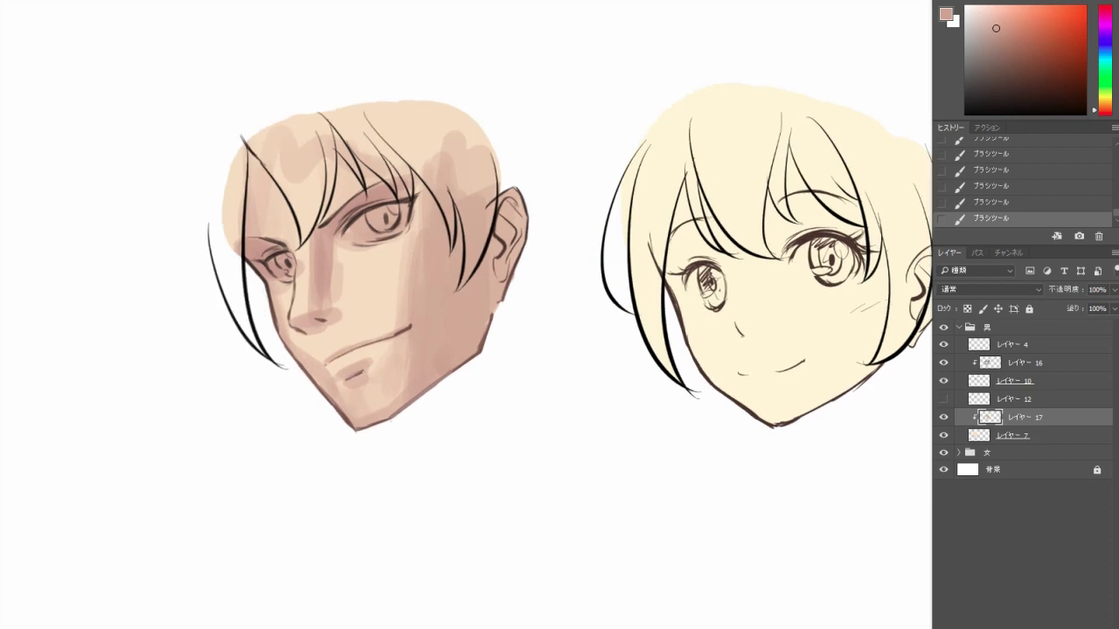
drag(353, 247, 366, 311)
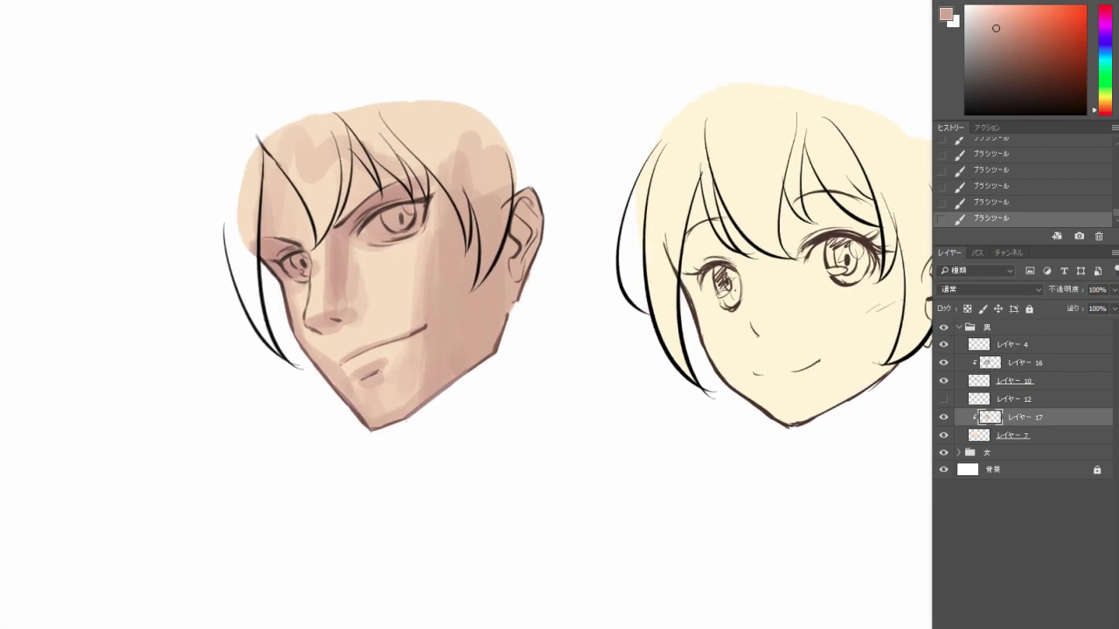
drag(353, 253, 426, 232)
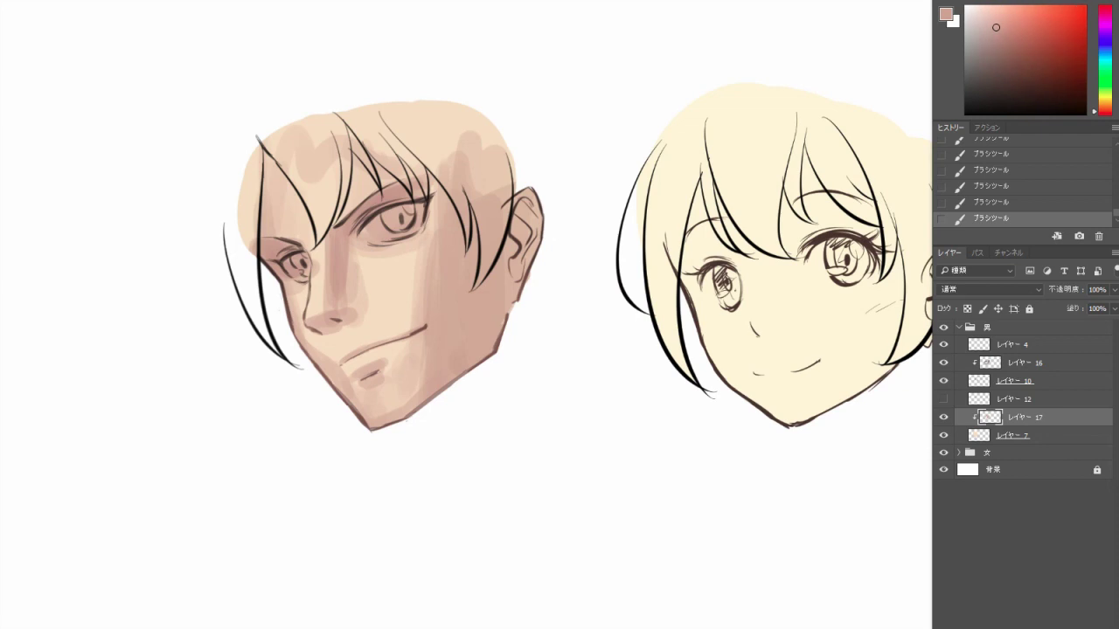
scroll(367, 265, up, 2)
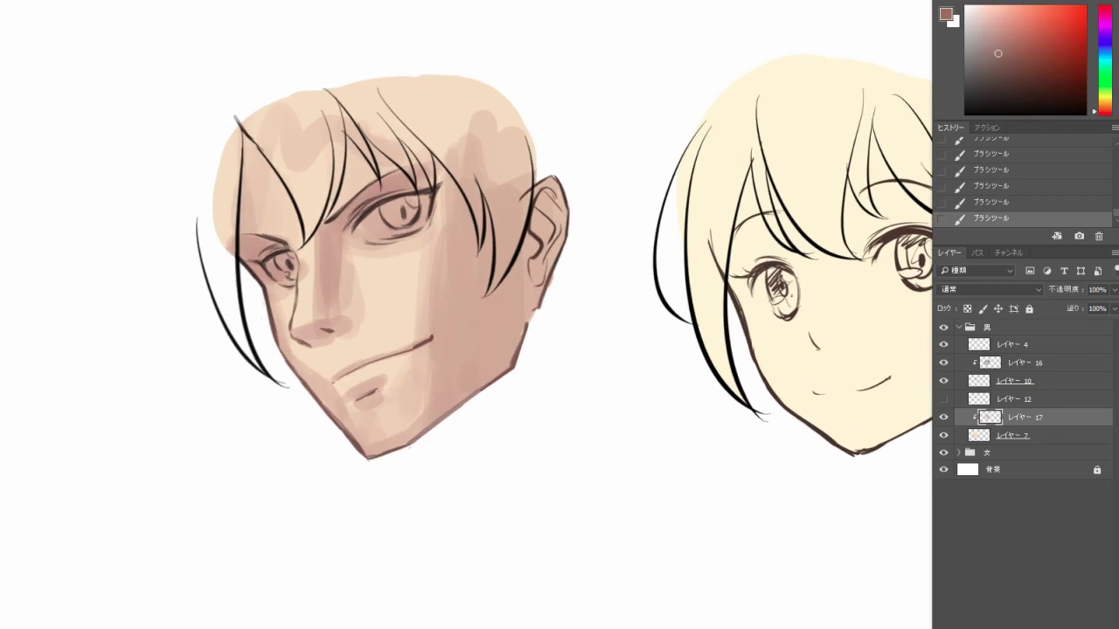
drag(367, 265, 447, 218)
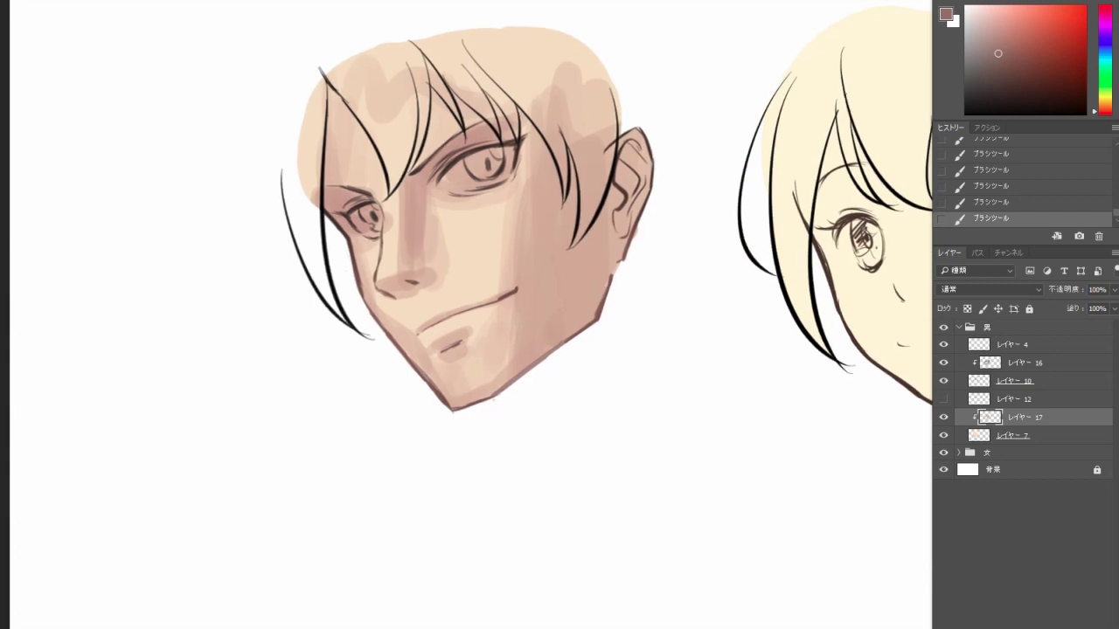
scroll(457, 205, up, 1)
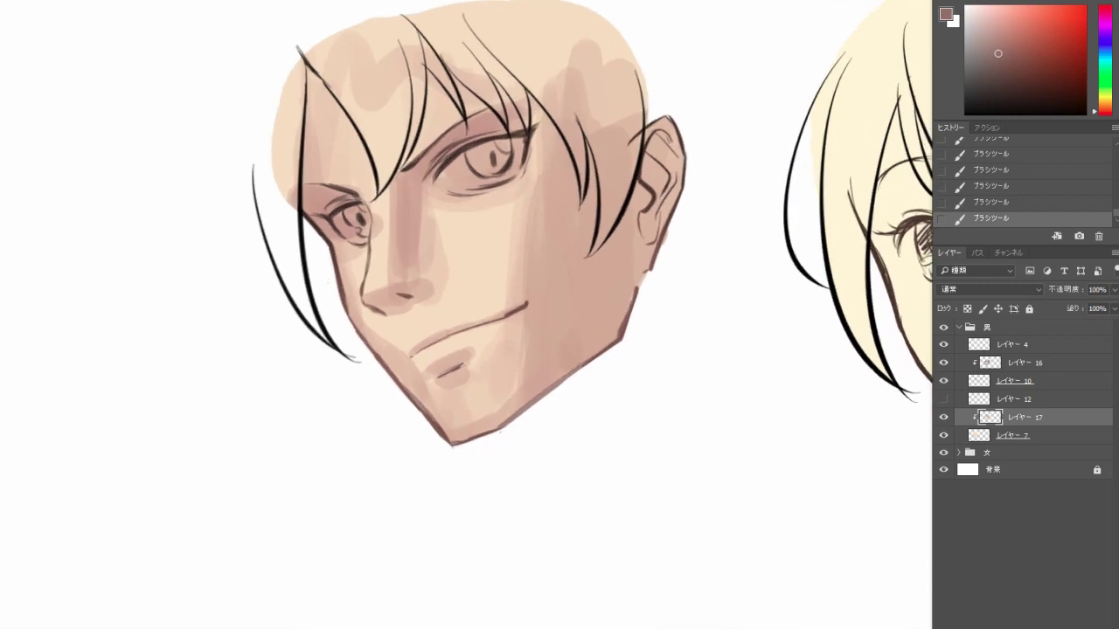
scroll(399, 137, up, 2)
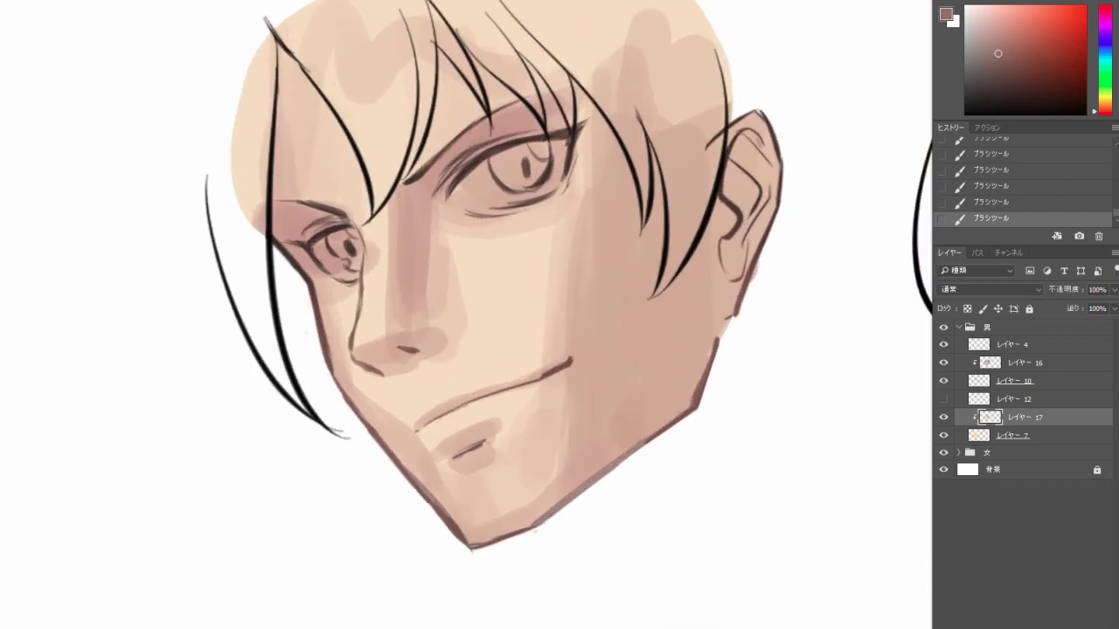
mouse_move(458, 154)
mouse_down()
mouse_move(425, 190)
mouse_move(502, 126)
mouse_move(425, 189)
mouse_move(404, 229)
mouse_move(525, 114)
mouse_up()
key(ctrl+z)
mouse_move(429, 187)
mouse_down()
mouse_move(404, 237)
mouse_move(418, 233)
mouse_up()
mouse_move(302, 215)
mouse_down()
mouse_move(344, 215)
mouse_move(358, 228)
mouse_up()
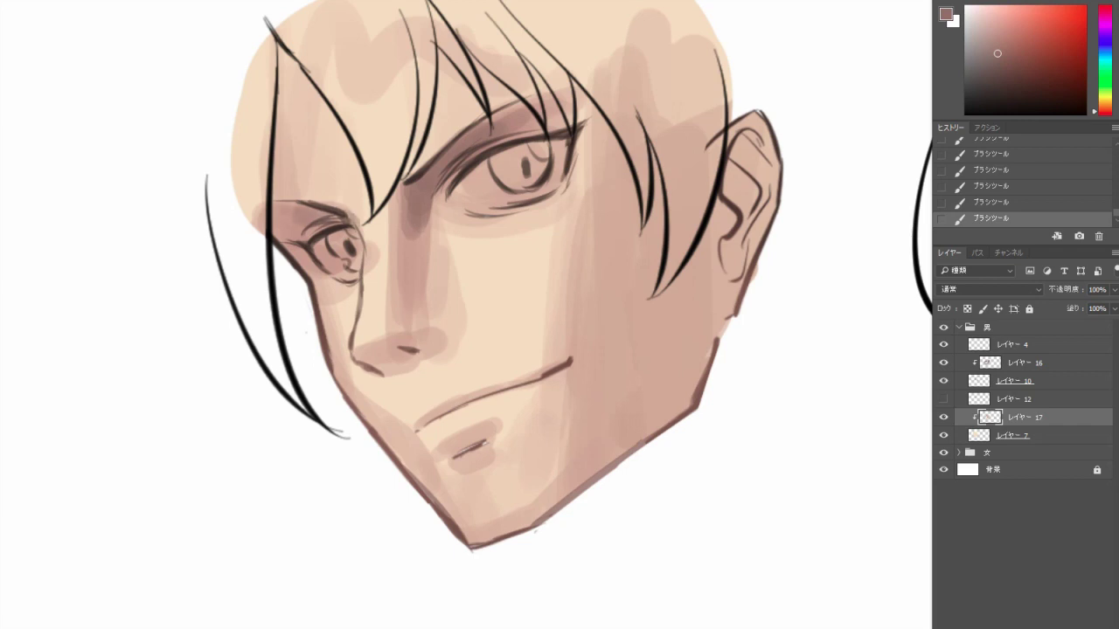
drag(274, 201, 341, 225)
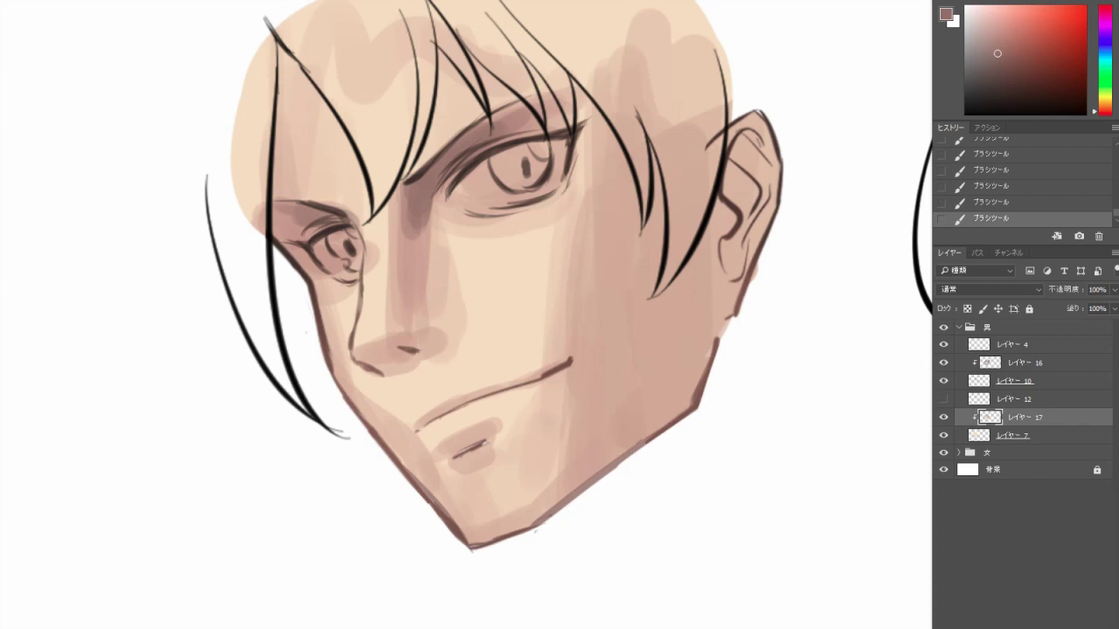
Shade a narrow dark strip along the far side of the forehead, replacing a first trial stroke.
drag(268, 45, 278, 224)
key(ctrl+z)
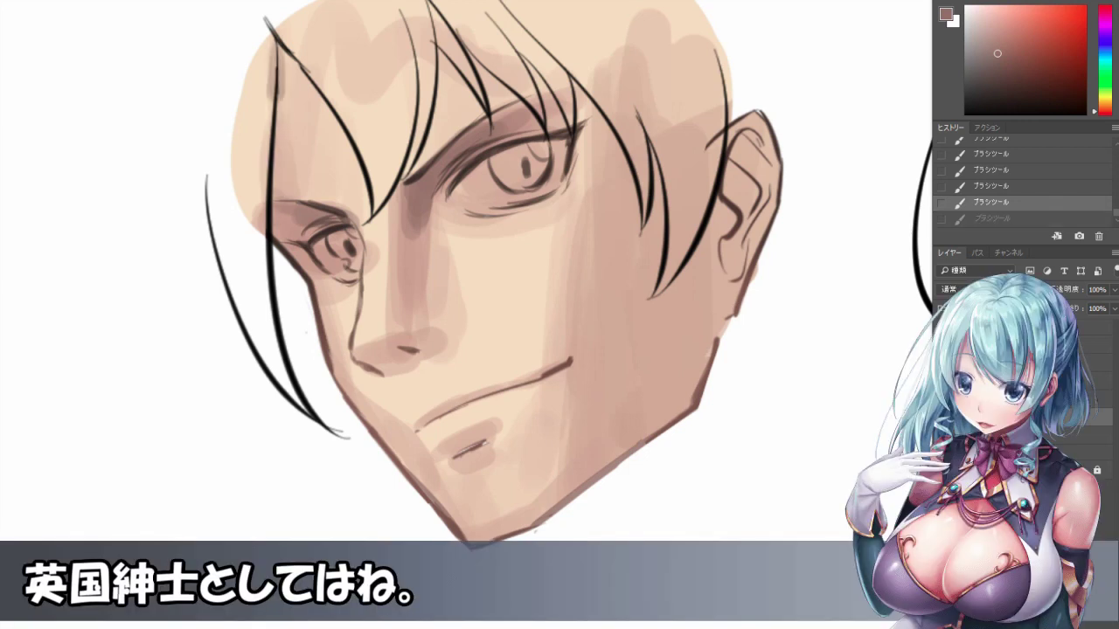
mouse_move(273, 95)
mouse_down()
mouse_move(280, 243)
mouse_move(314, 294)
mouse_up()
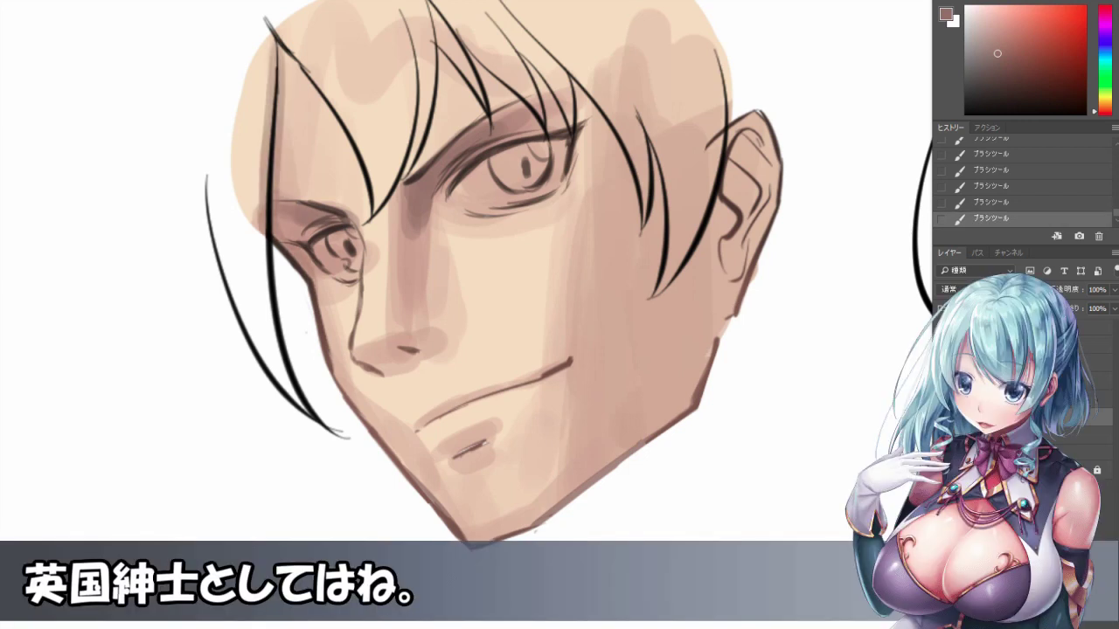
Sample the skin and eye-socket shadow colours and blend the shadow at the root of the nose.
scroll(569, 276, down, 2)
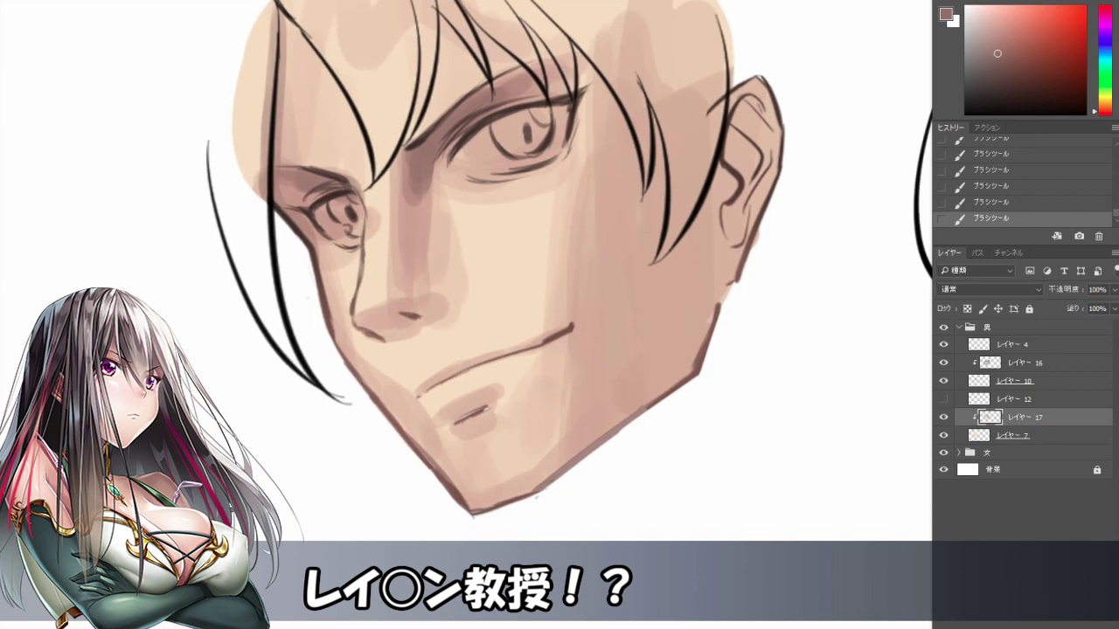
alt+click(392, 218)
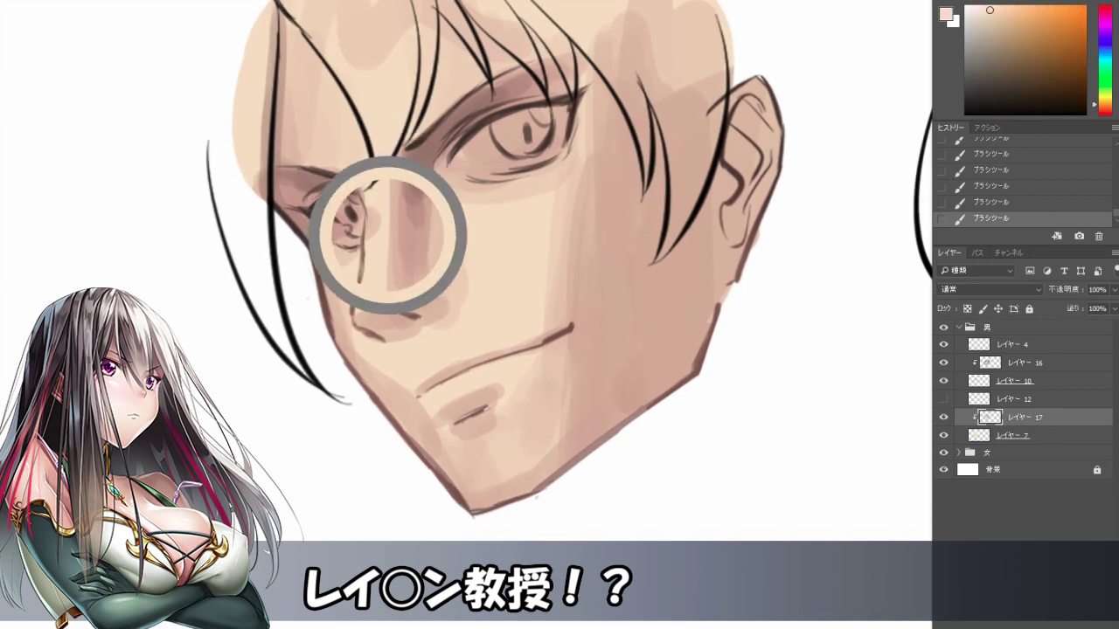
alt+click(424, 188)
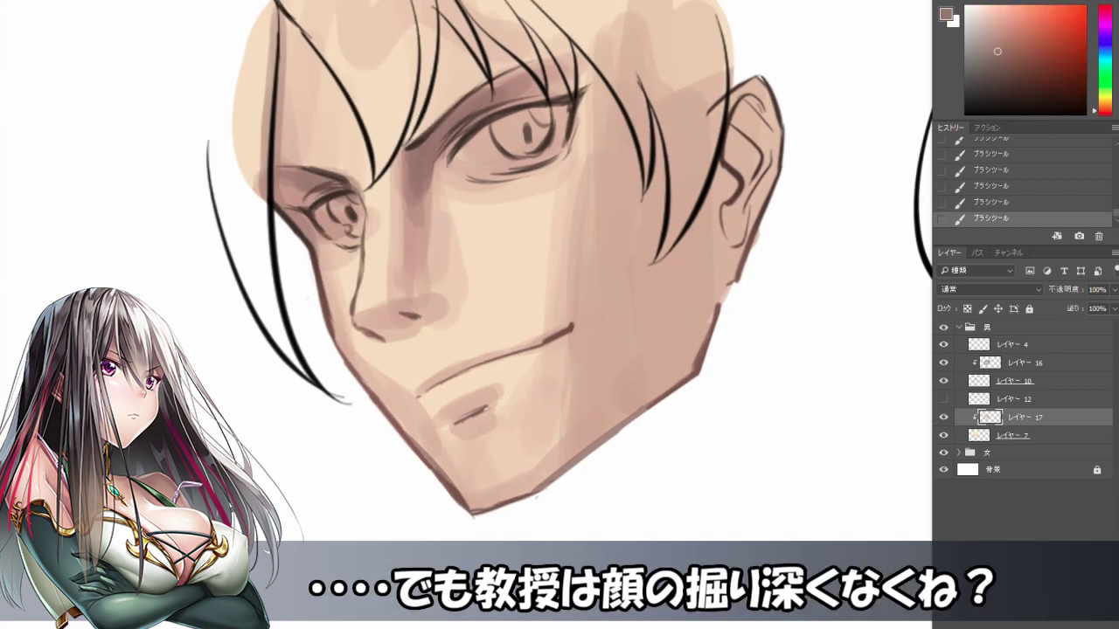
drag(423, 191, 425, 210)
drag(431, 161, 430, 201)
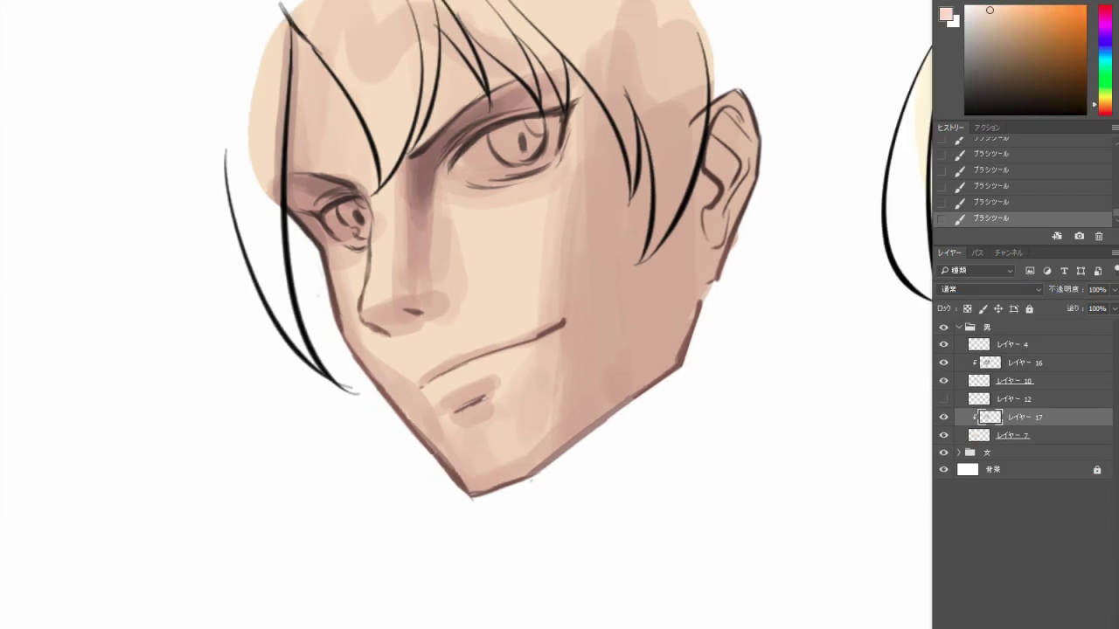
Resample the eye-socket shadow colour and darken the underside of the nose around the nostril, undoing stray strokes.
alt+click(424, 149)
drag(381, 310, 409, 329)
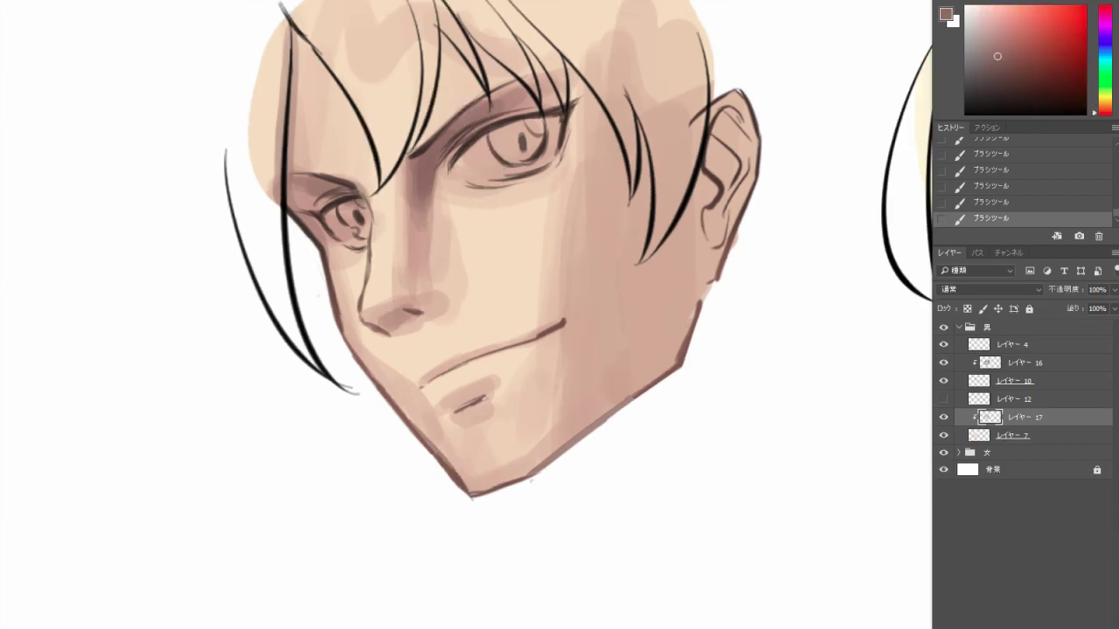
key(ctrl+z)
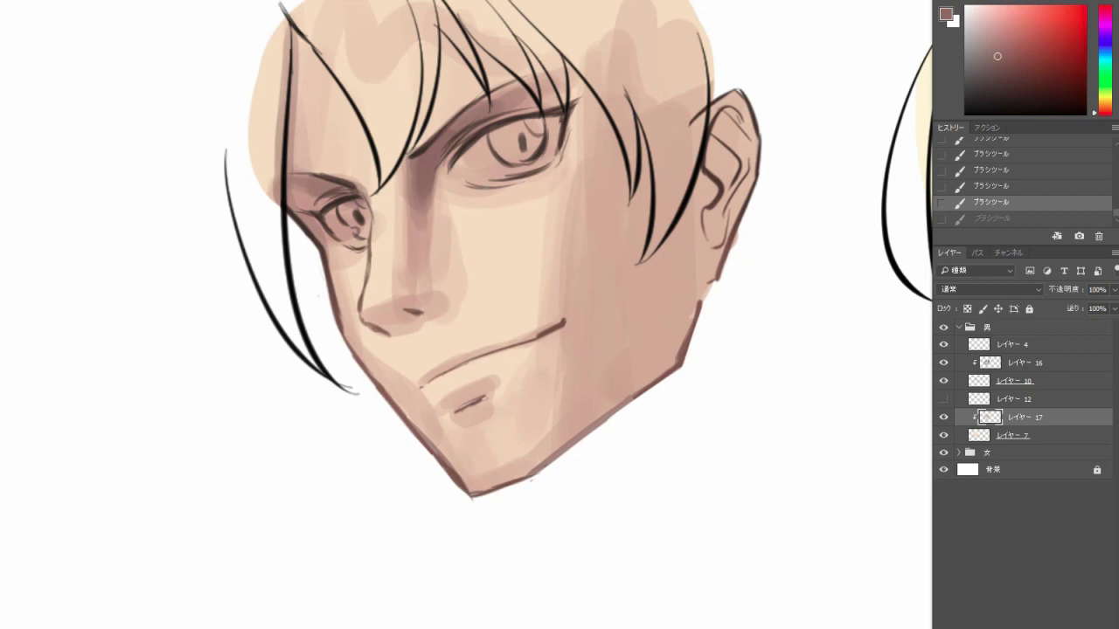
drag(425, 226, 426, 276)
key(ctrl+z)
drag(376, 311, 428, 323)
key(ctrl+z)
drag(381, 325, 444, 315)
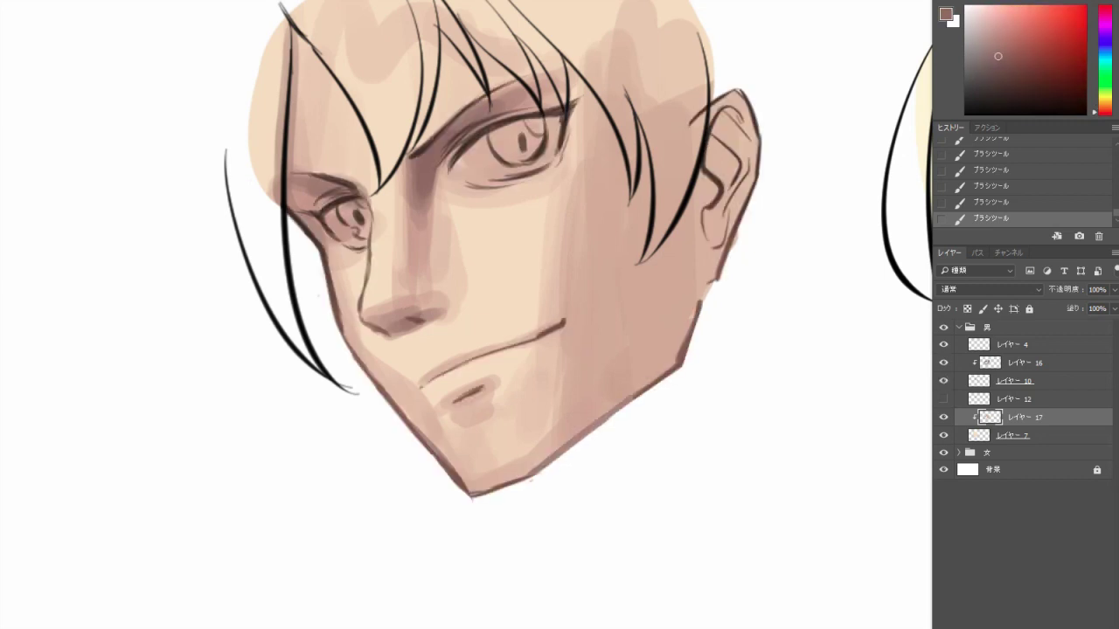
key(ctrl+z)
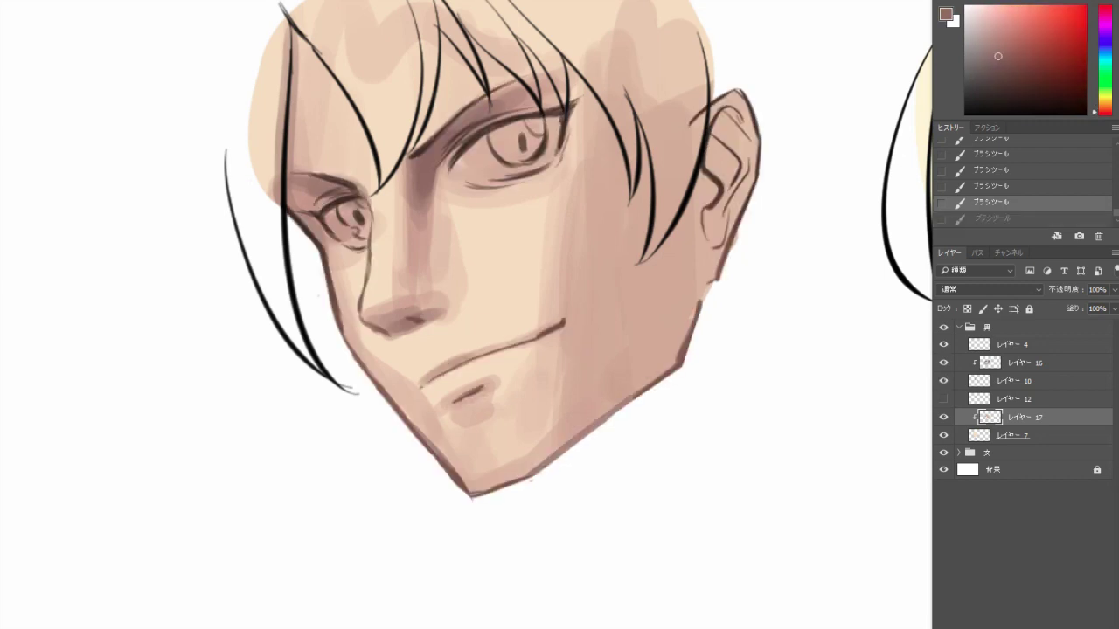
Extend the shadow beneath the lower lip toward the cheek and darken the lower edge of the chin.
mouse_move(437, 424)
mouse_down()
mouse_move(454, 398)
mouse_move(494, 385)
mouse_move(441, 424)
mouse_move(524, 384)
mouse_up()
drag(450, 394, 524, 376)
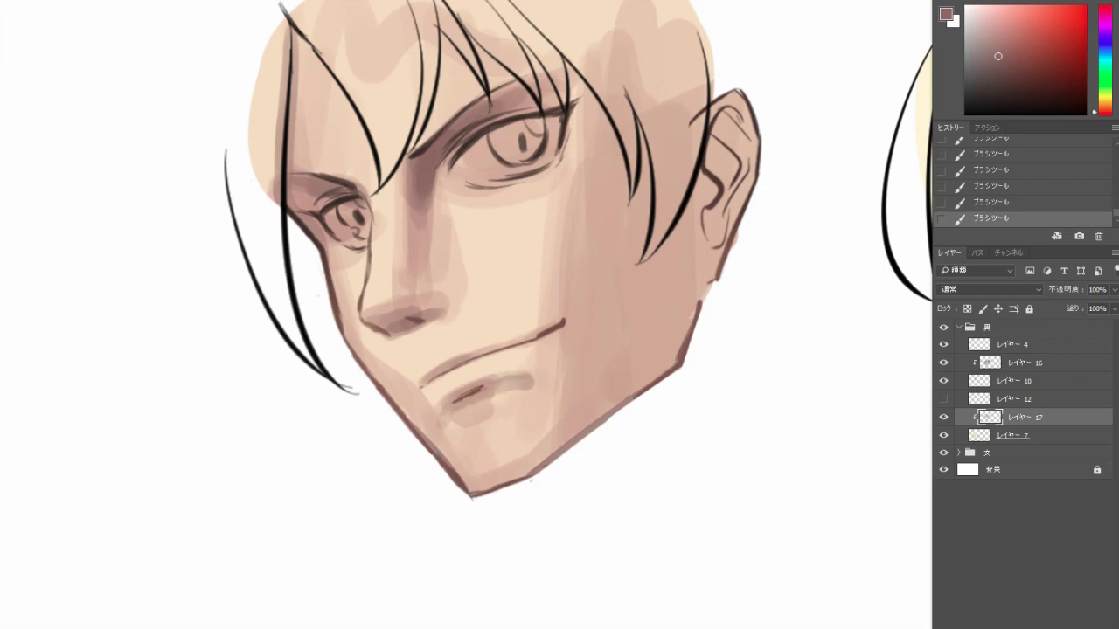
mouse_move(419, 411)
mouse_down()
mouse_move(467, 485)
mouse_move(511, 483)
mouse_move(533, 469)
mouse_move(441, 455)
mouse_move(467, 485)
mouse_move(612, 411)
mouse_up()
key(ctrl+z)
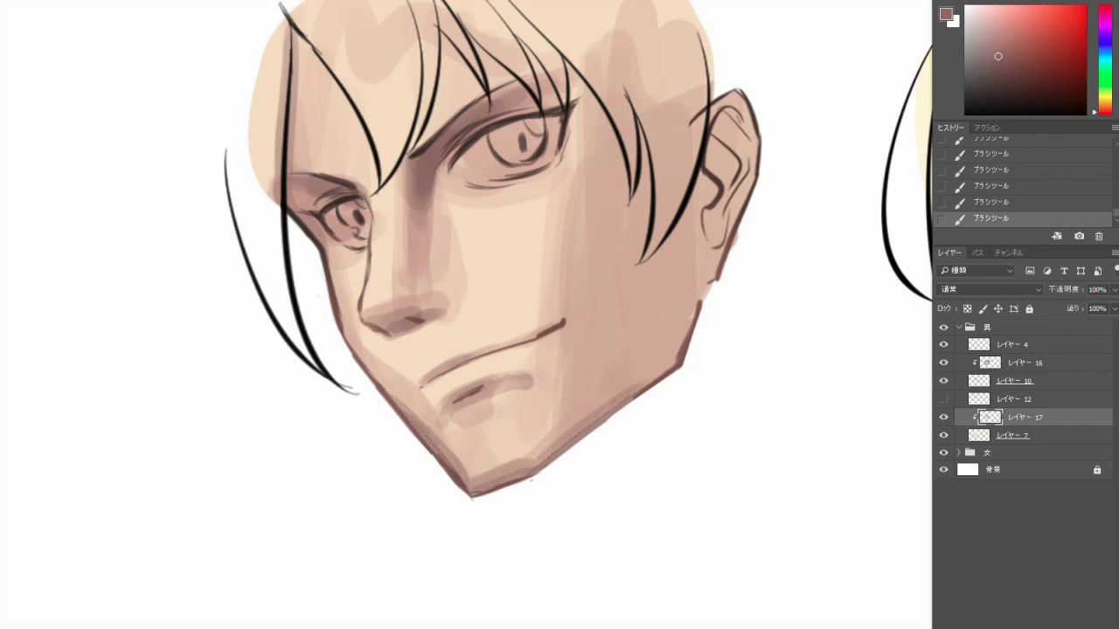
Deepen the shading around and over both eyes, from the near eye's outer corner to the far eye.
drag(576, 120, 582, 101)
drag(454, 185, 540, 166)
drag(468, 162, 547, 122)
mouse_move(468, 131)
mouse_down()
mouse_move(540, 162)
mouse_move(572, 130)
mouse_up()
drag(340, 201, 372, 232)
Paint a dark shadow band down the edge of the side plane from the near eye's outer corner past the mouth corner.
mouse_move(583, 115)
mouse_down()
mouse_move(581, 357)
mouse_move(566, 415)
mouse_up()
key(ctrl+alt+z)
key(ctrl+alt+z)
drag(581, 188, 584, 241)
key(ctrl+shift+z)
key(ctrl+shift+z)
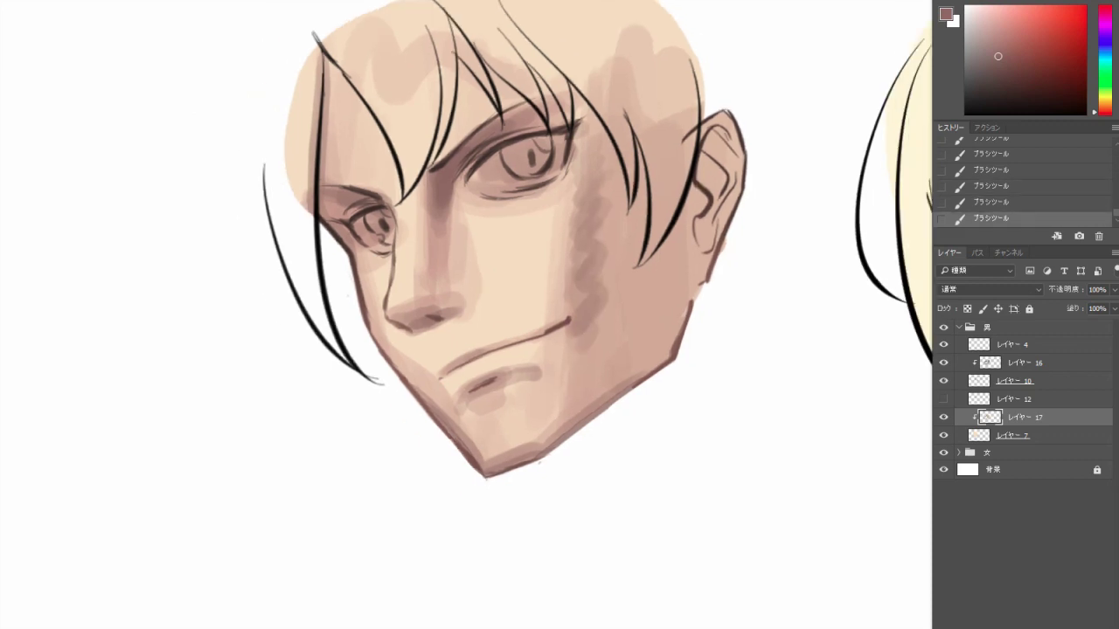
drag(516, 253, 520, 288)
key(ctrl+alt+z)
drag(654, 264, 637, 301)
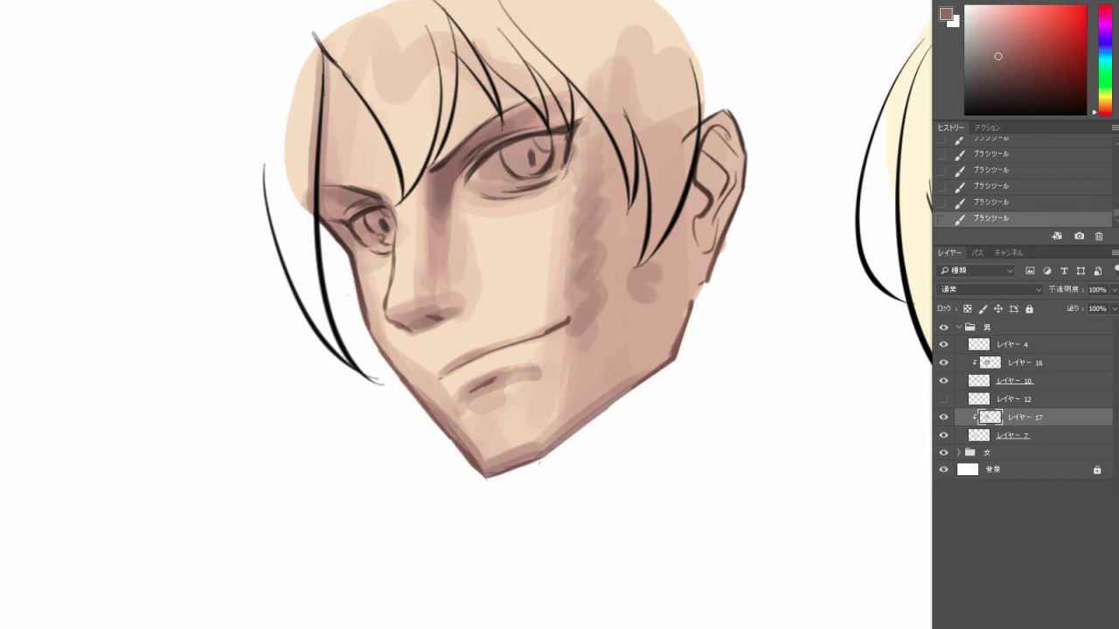
key(ctrl+alt+z)
Widen the dark band along the side plane's edge and continue it down toward the jaw.
drag(607, 183, 597, 337)
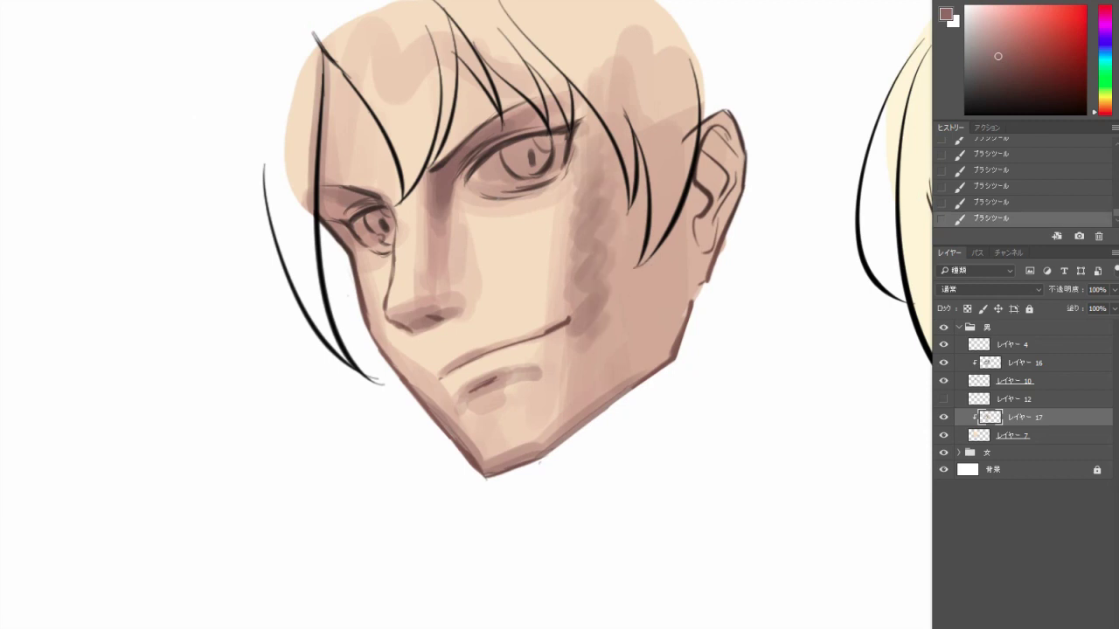
drag(525, 262, 450, 301)
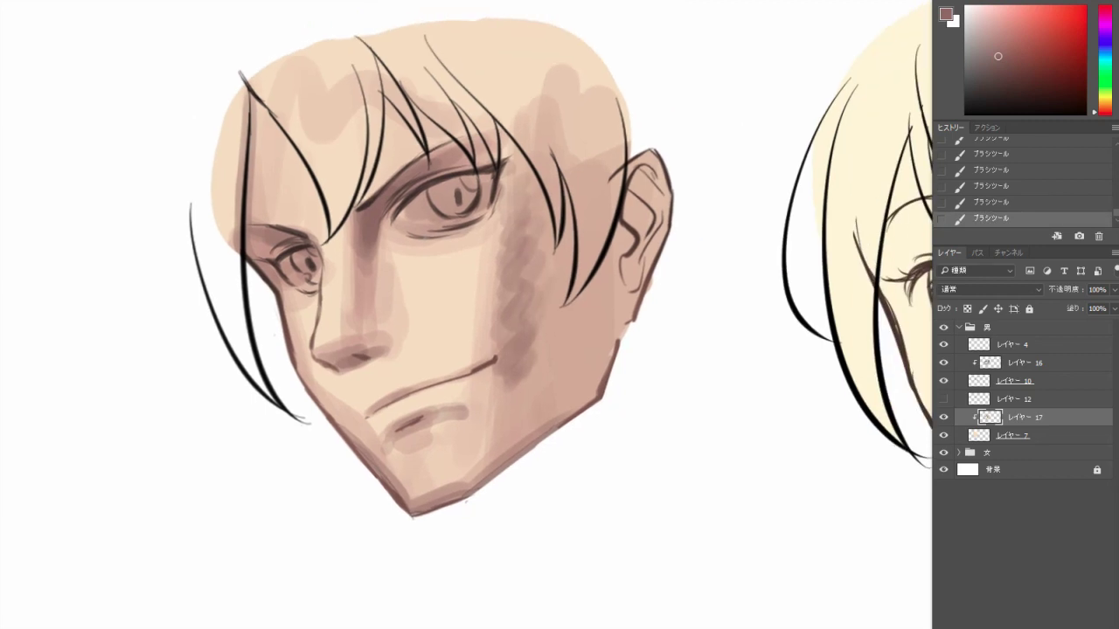
mouse_move(463, 370)
mouse_down()
mouse_move(497, 376)
mouse_move(501, 404)
mouse_move(455, 469)
mouse_up()
Choose a pale grey-green and paint it over the rear cheek and jaw as reflected light.
alt+click(575, 338)
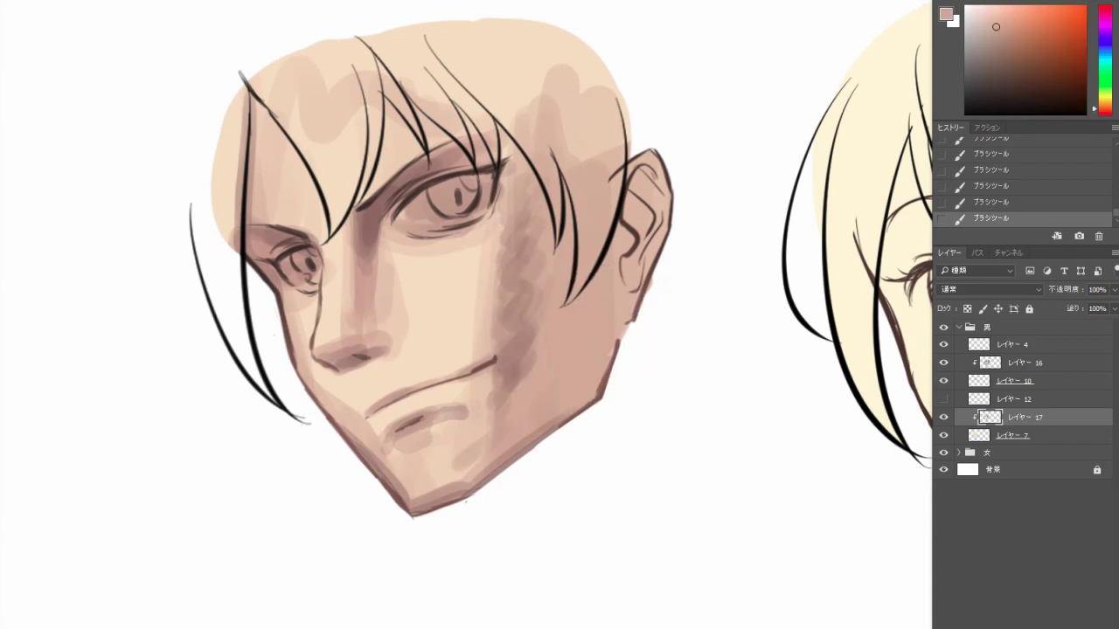
click(1104, 67)
click(975, 19)
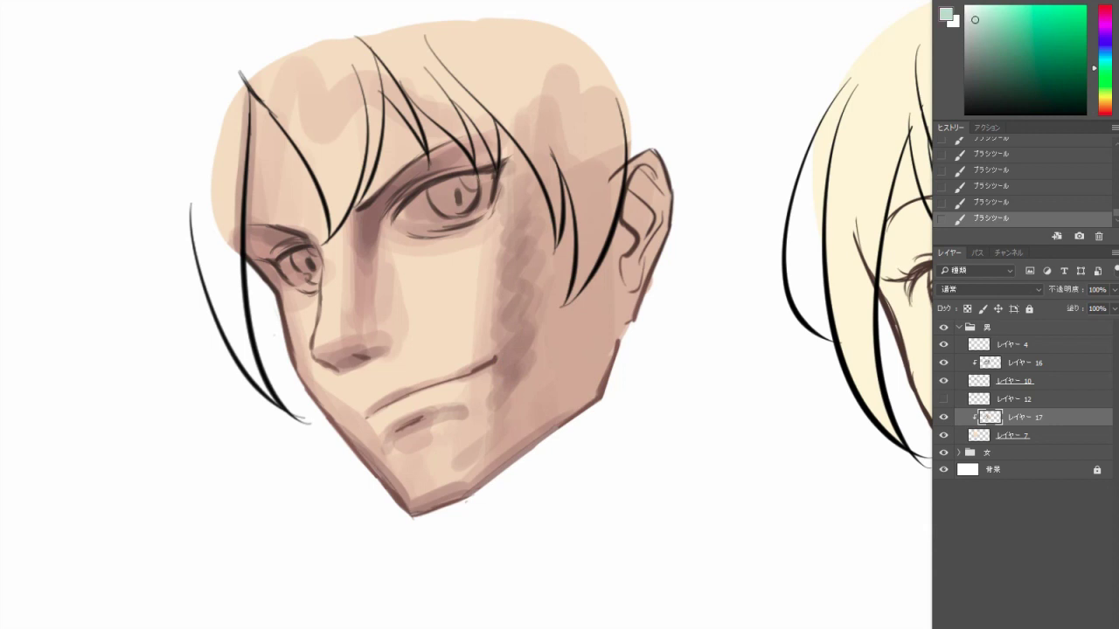
mouse_move(603, 267)
mouse_down()
mouse_move(560, 311)
mouse_move(568, 376)
mouse_move(550, 411)
mouse_up()
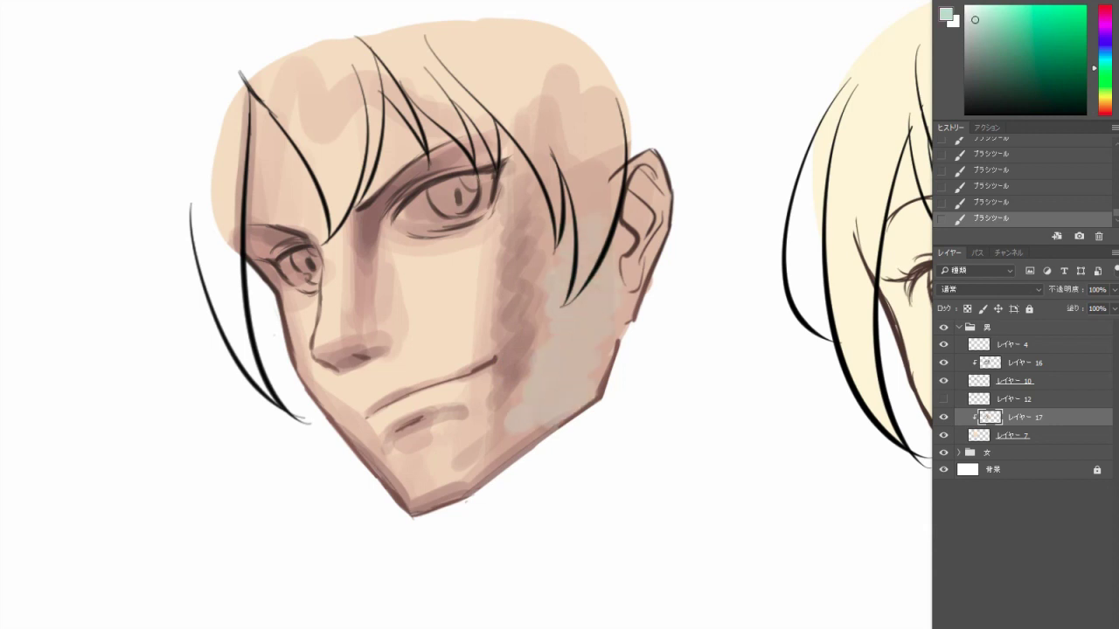
Sample the cheek's shadow colours and blend the dark band into the grey-green area near the jaw.
scroll(612, 354, down, 2)
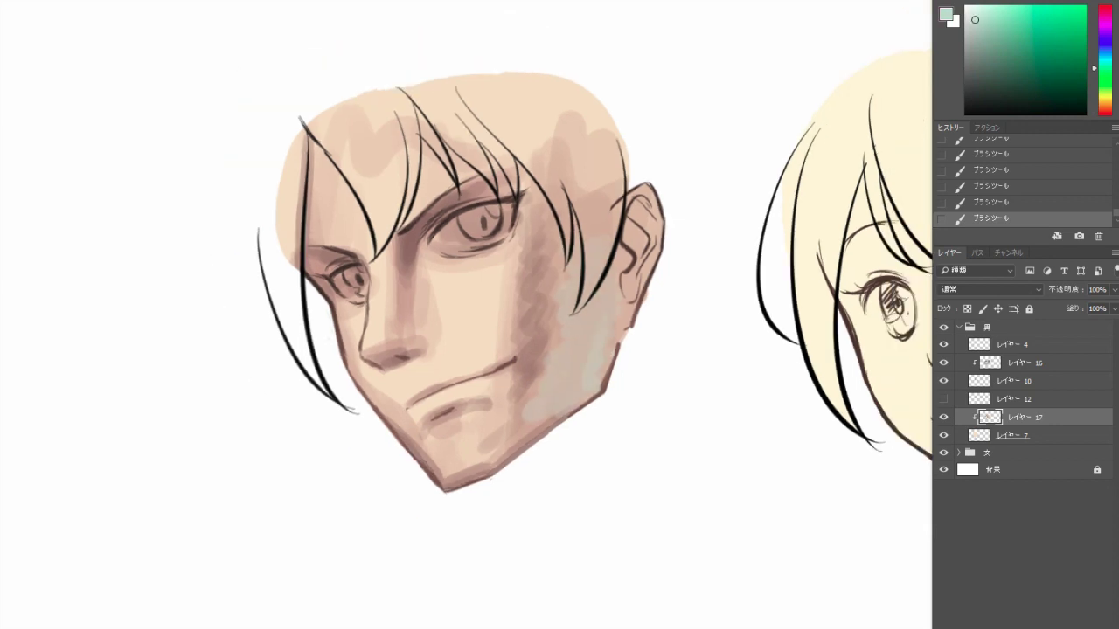
alt+click(515, 424)
alt+click(546, 384)
drag(546, 360, 546, 402)
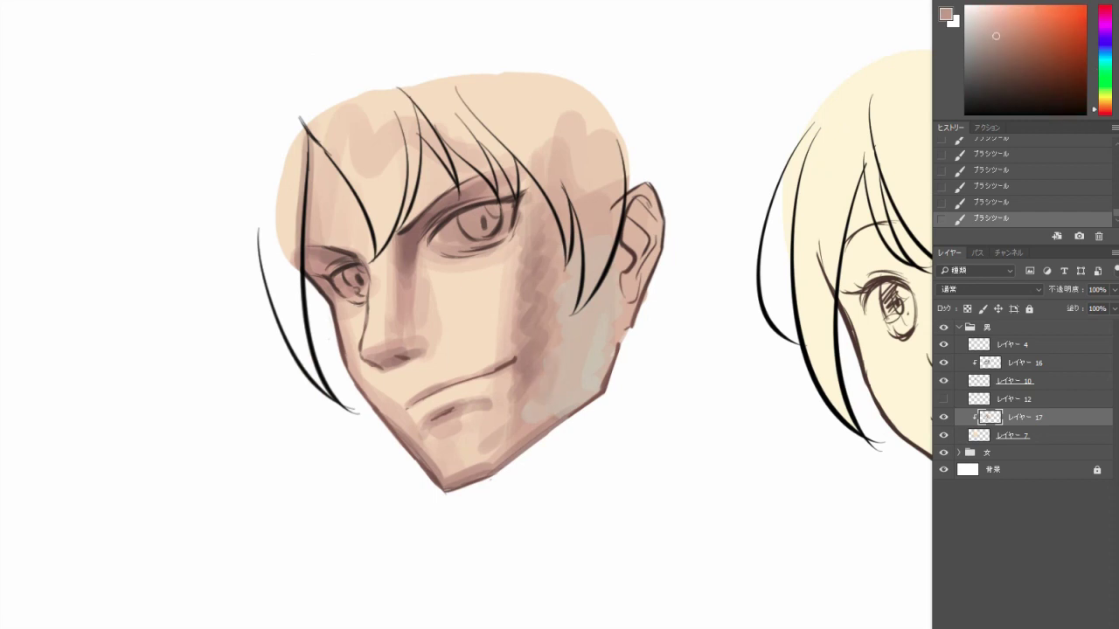
key(ctrl+minus)
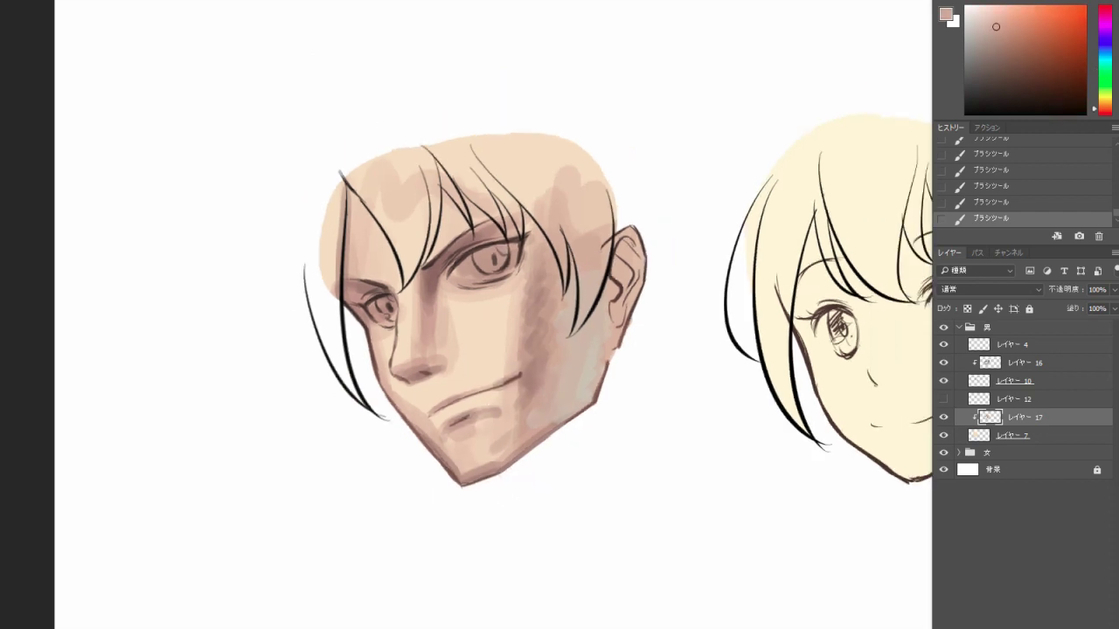